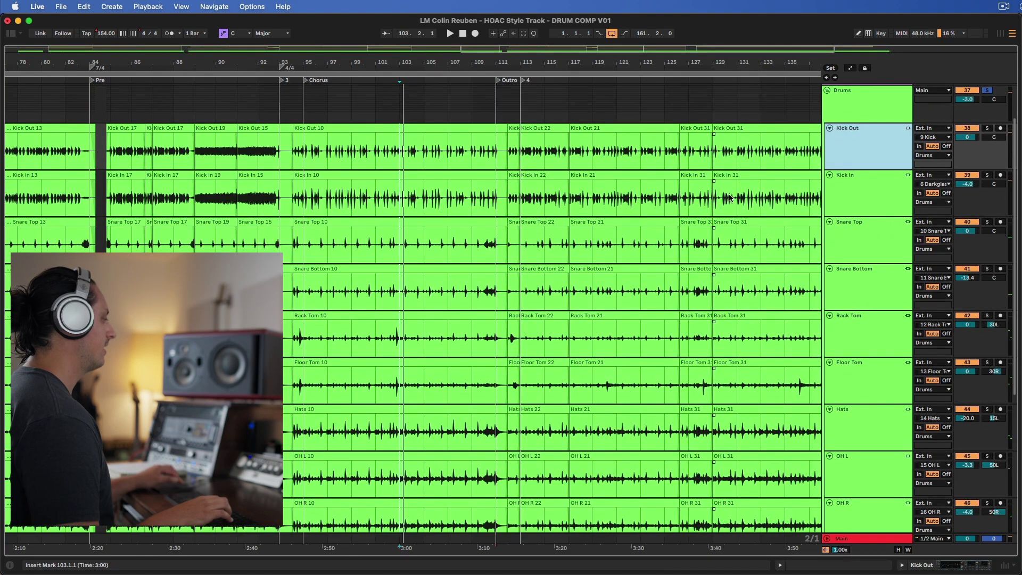
Select all drum tracks from Kick Out to Coles Close and check their track options for linking
{"action": "scroll", "coordinate": [751, 194], "scroll_direction": "right", "scroll_amount": 1}
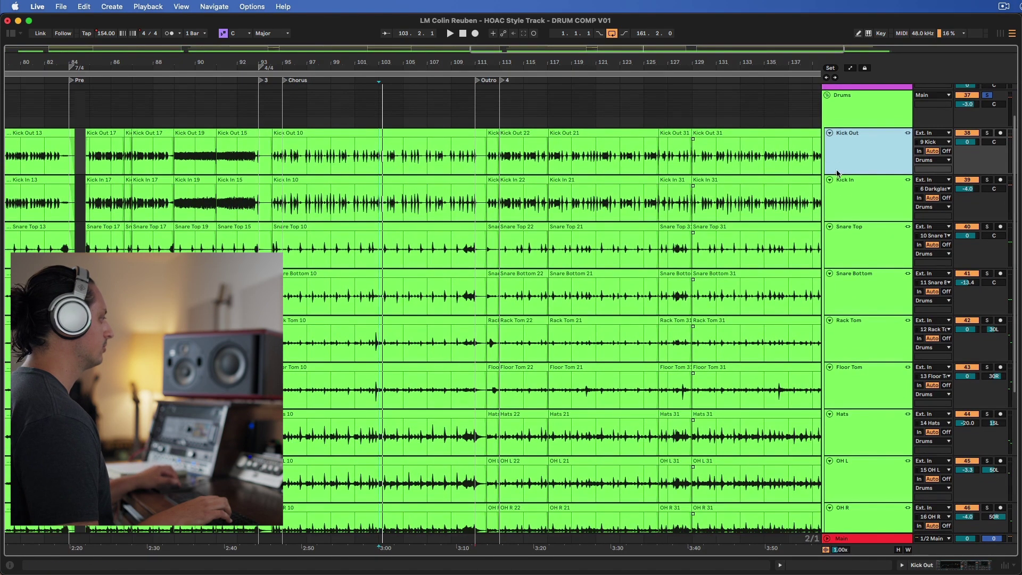
{"action": "scroll", "coordinate": [840, 181], "scroll_direction": "down", "scroll_amount": 5}
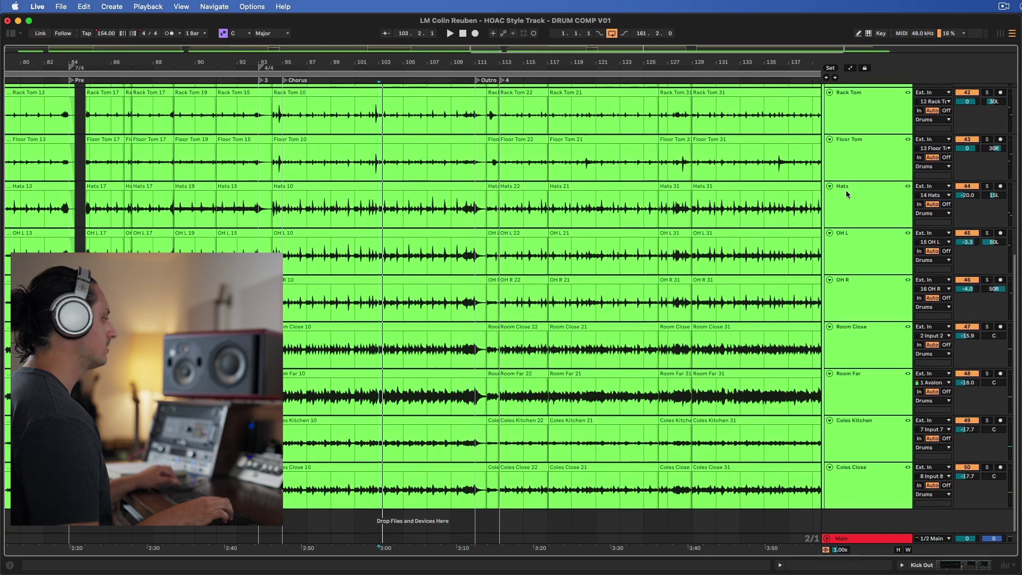
{"action": "left_click", "coordinate": [872, 471], "text": "shift"}
{"action": "scroll", "coordinate": [872, 472], "scroll_direction": "up", "scroll_amount": 5}
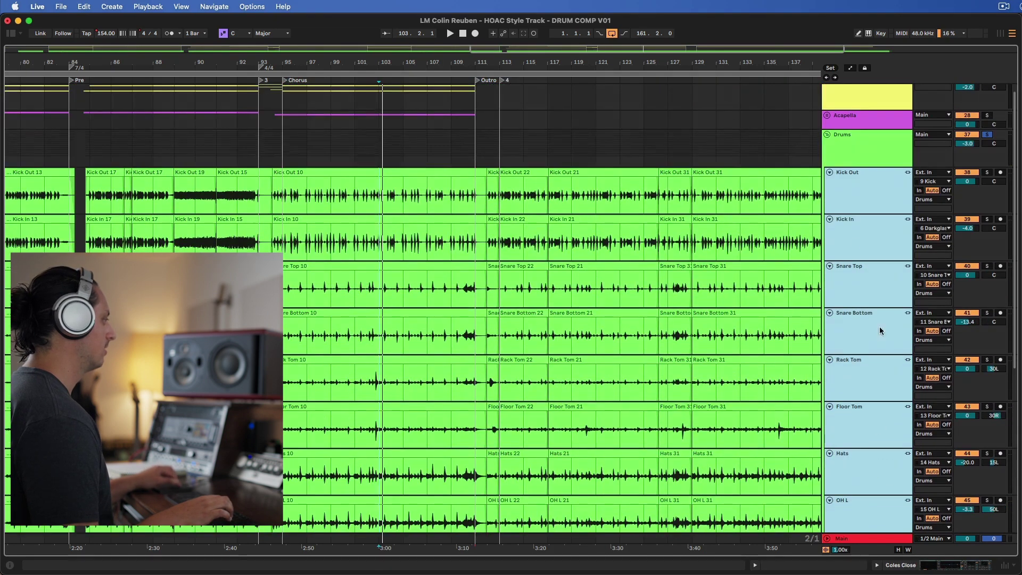
{"action": "scroll", "coordinate": [873, 176], "scroll_direction": "down", "scroll_amount": 1}
{"action": "right_click", "coordinate": [868, 161]}
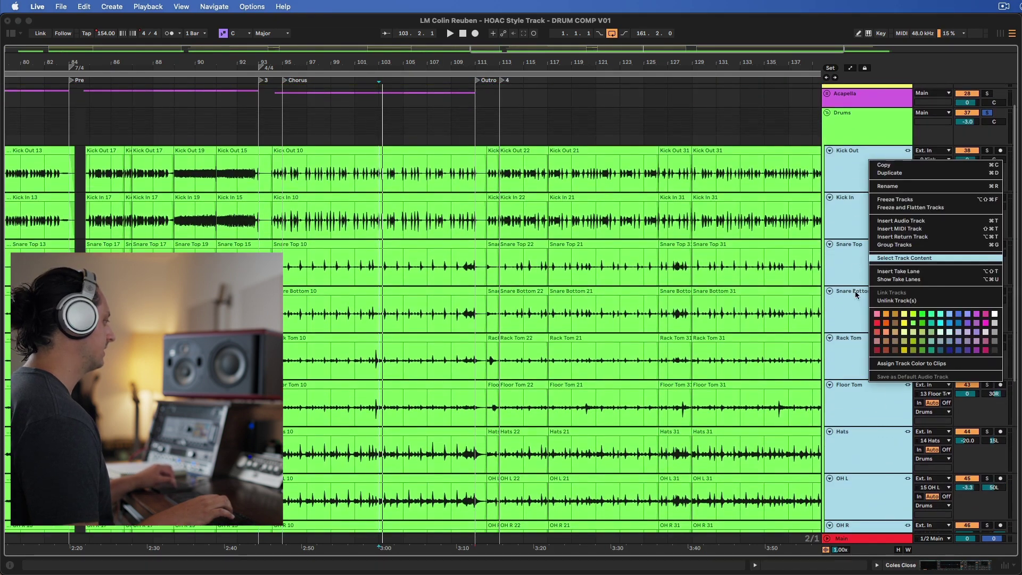
{"action": "left_click", "coordinate": [837, 171]}
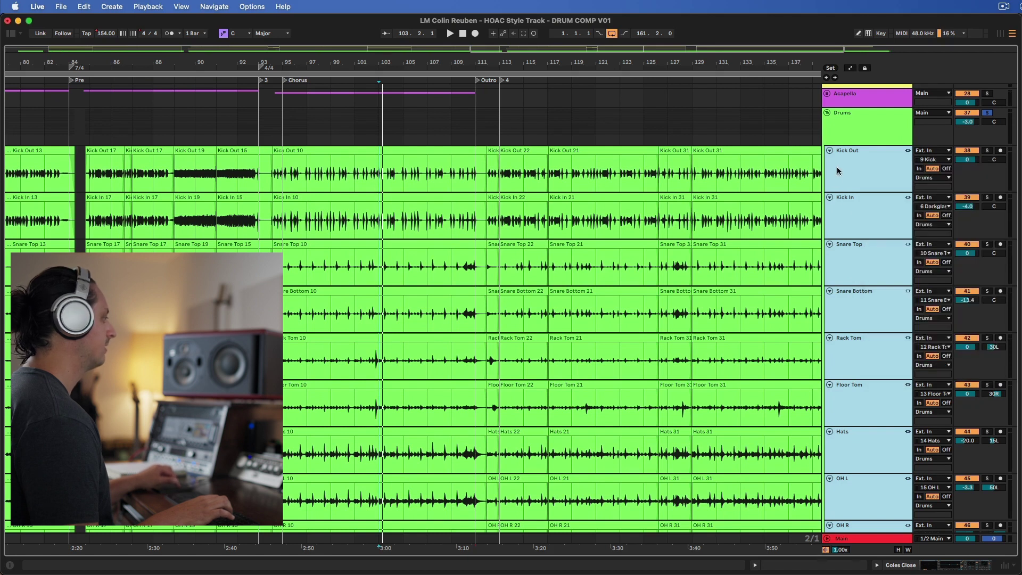
Show the take lanes of all drum tracks from Kick Out to Coles Close, look through them and hide them again
{"action": "left_click", "coordinate": [838, 170]}
{"action": "scroll", "coordinate": [861, 167], "scroll_direction": "down", "scroll_amount": 7}
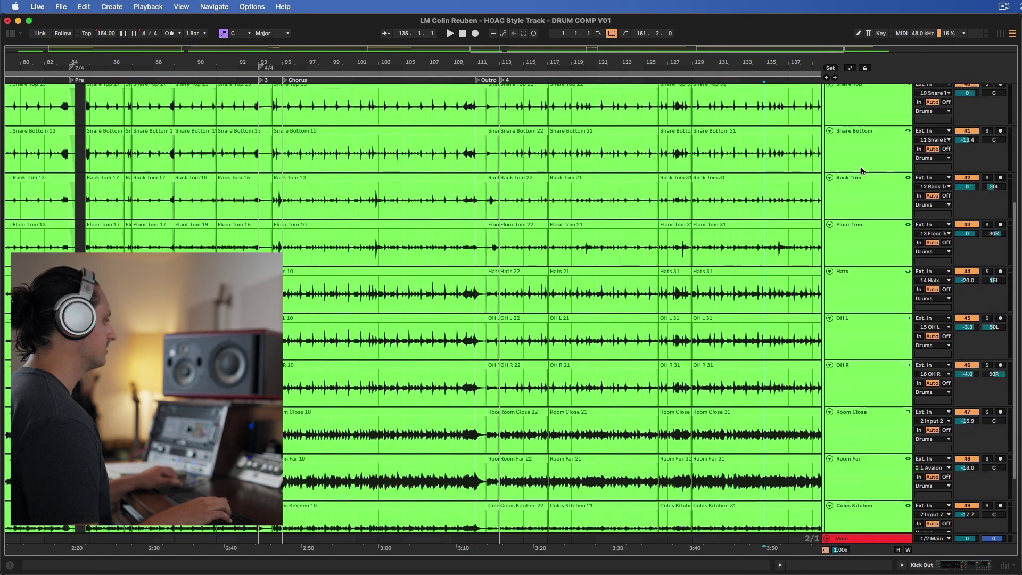
{"action": "left_click", "coordinate": [873, 506], "text": "shift"}
{"action": "scroll", "coordinate": [867, 476], "scroll_direction": "down", "scroll_amount": 2}
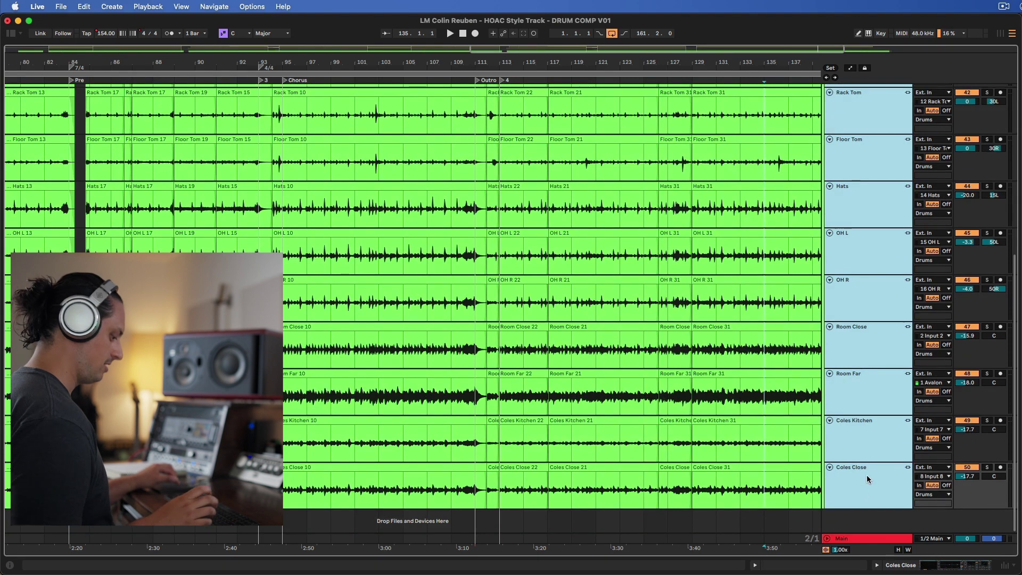
{"action": "key", "text": "alt+super+u"}
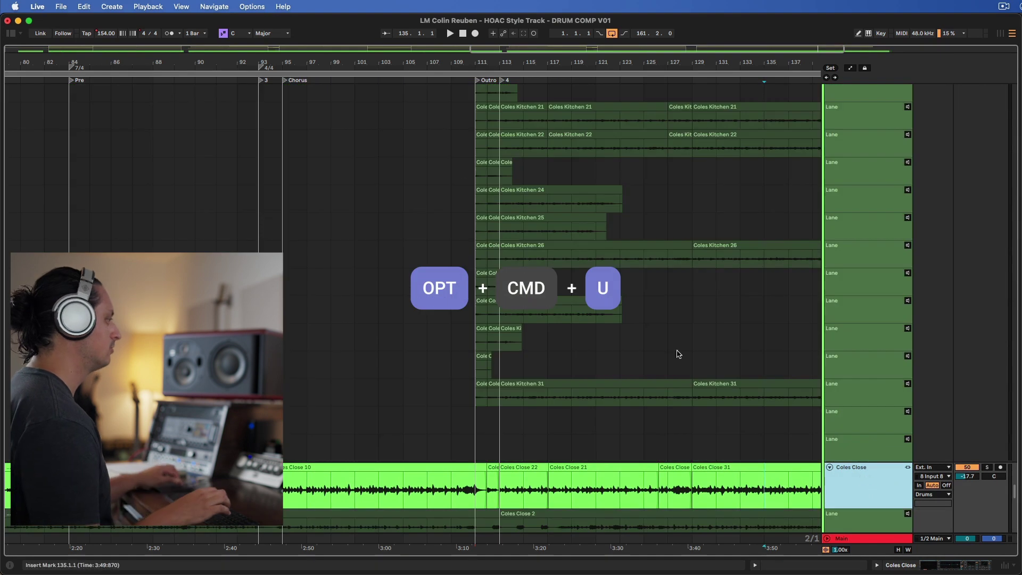
{"action": "scroll", "coordinate": [582, 220], "scroll_direction": "up", "scroll_amount": 10}
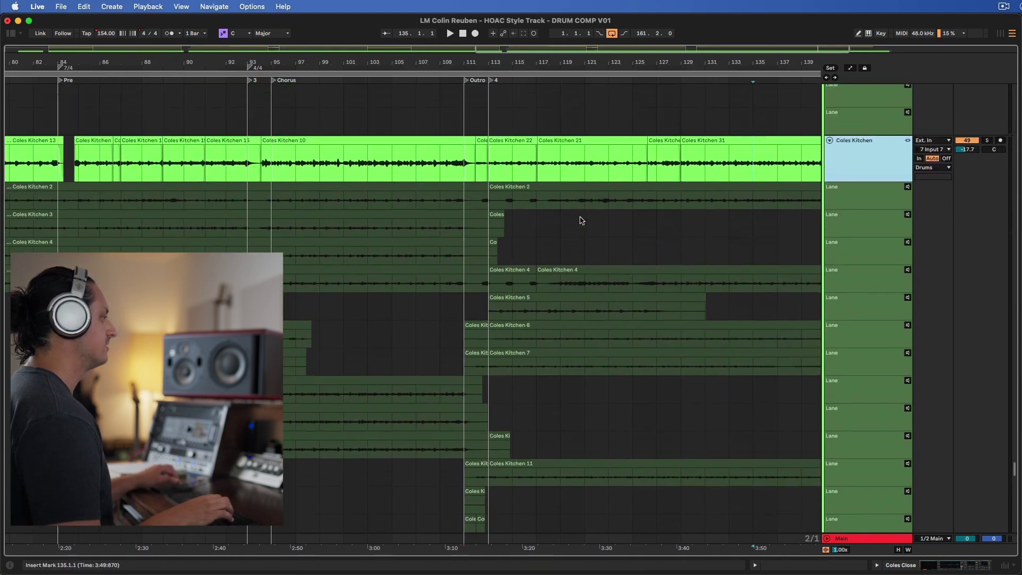
{"action": "scroll", "coordinate": [582, 219], "scroll_direction": "up", "scroll_amount": 1}
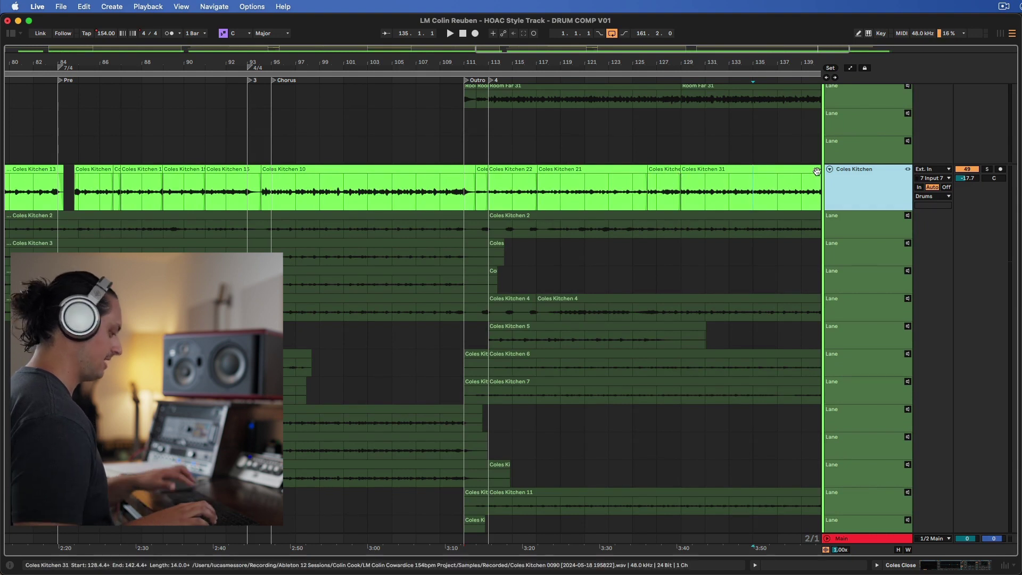
{"action": "key", "text": "alt+super+u"}
Examine the crossfade between the take 21 and take 31 drum clips just before beat 126.2
{"action": "scroll", "coordinate": [817, 172], "scroll_direction": "up", "scroll_amount": 1}
{"action": "scroll", "coordinate": [817, 175], "scroll_direction": "up", "scroll_amount": 2}
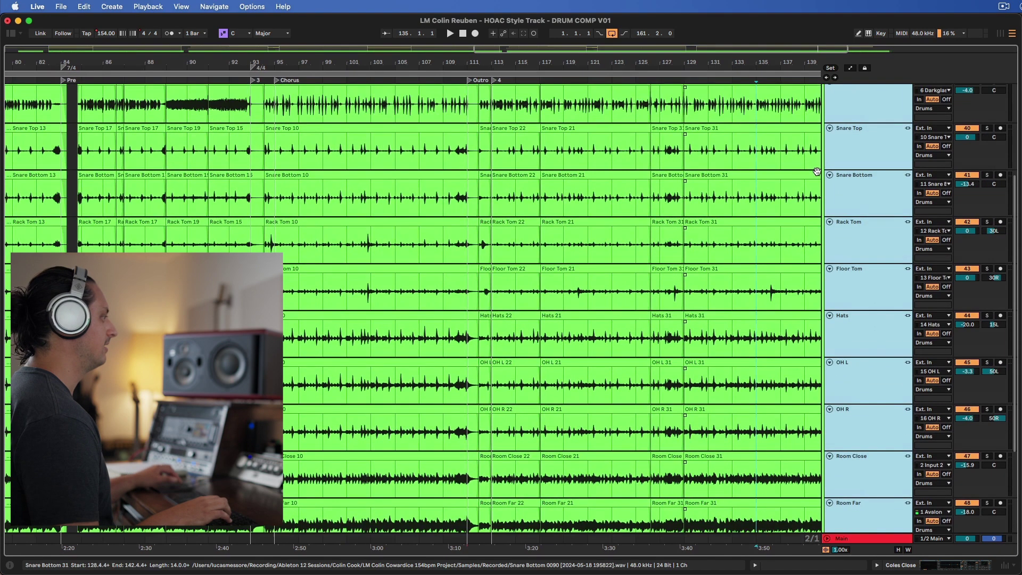
{"action": "scroll", "coordinate": [675, 137], "scroll_direction": "up", "scroll_amount": 3}
{"action": "scroll", "coordinate": [601, 121], "scroll_direction": "up", "scroll_amount": 10}
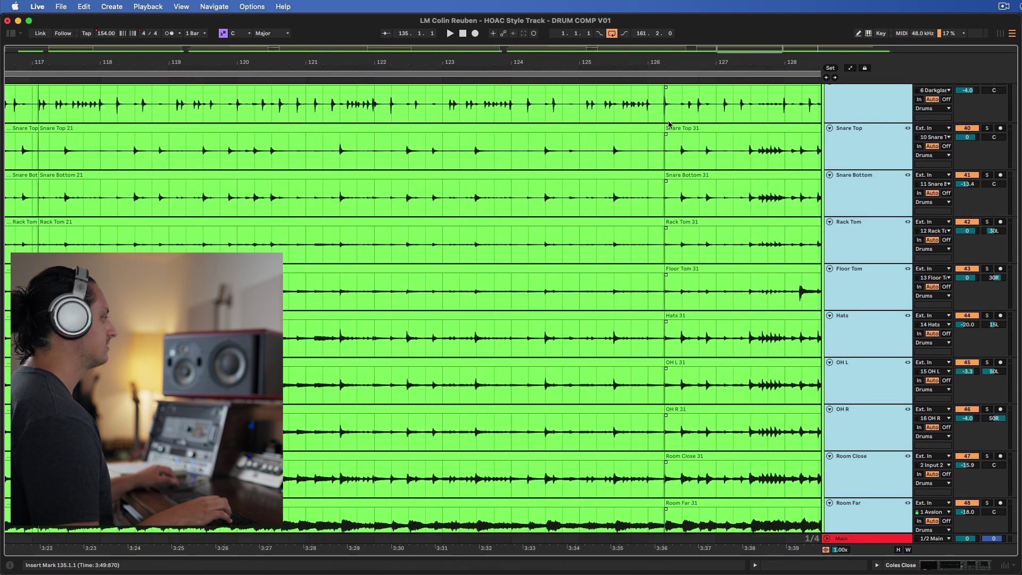
{"action": "scroll", "coordinate": [591, 117], "scroll_direction": "up", "scroll_amount": 2}
{"action": "scroll", "coordinate": [591, 109], "scroll_direction": "up", "scroll_amount": 4}
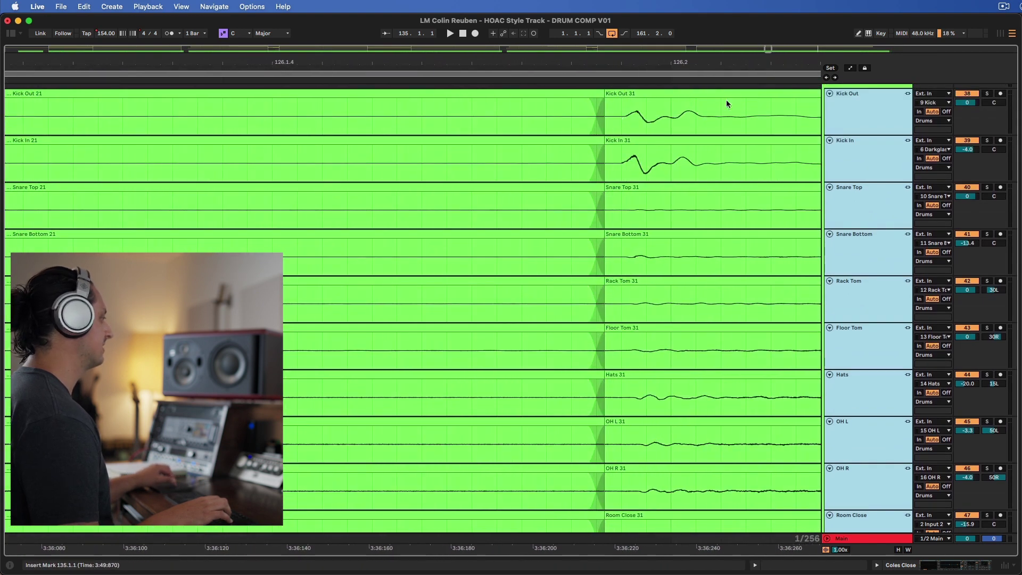
{"action": "scroll", "coordinate": [857, 121], "scroll_direction": "up", "scroll_amount": 3}
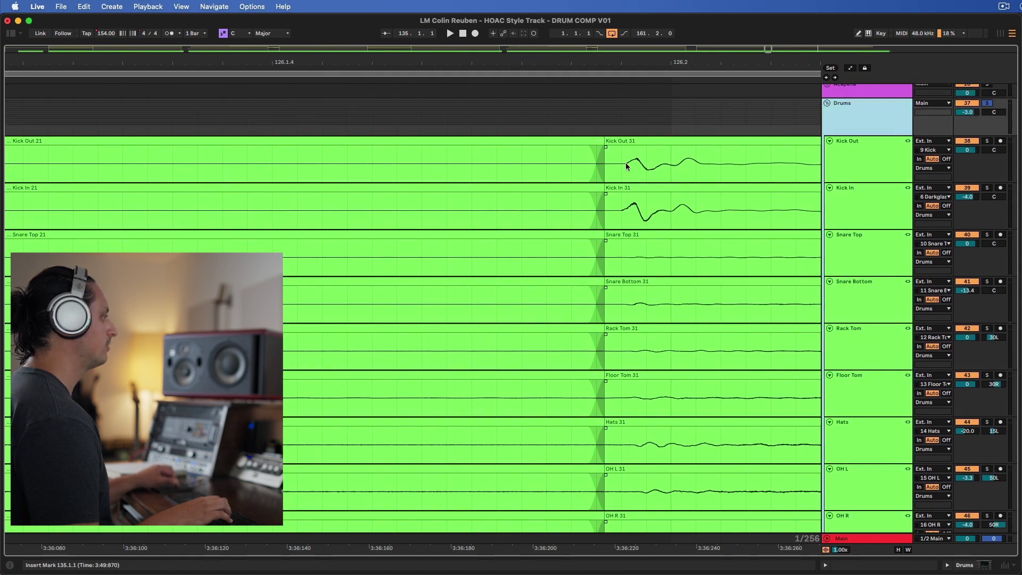
{"action": "scroll", "coordinate": [600, 152], "scroll_direction": "up", "scroll_amount": 2}
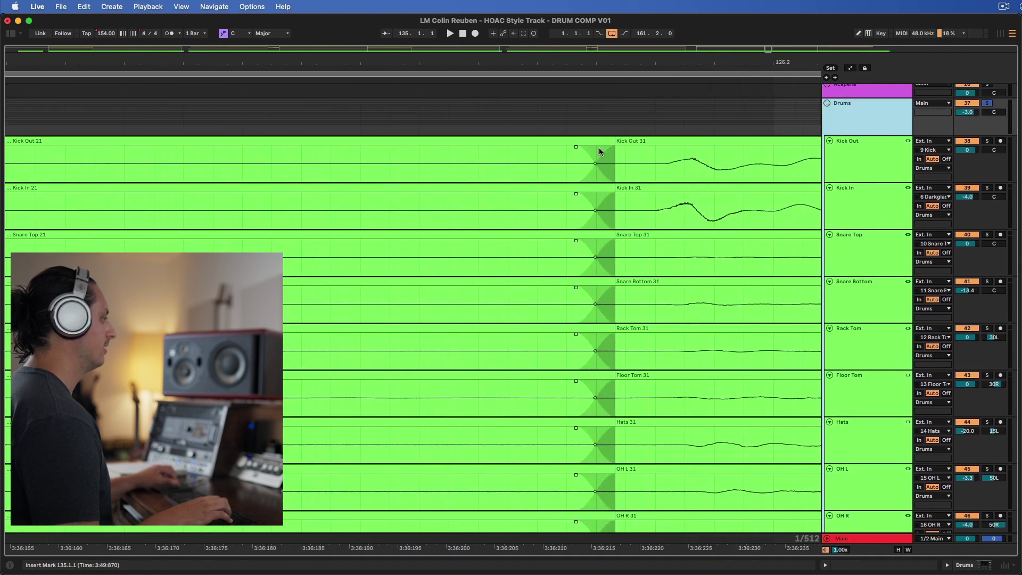
{"action": "scroll", "coordinate": [600, 152], "scroll_direction": "up", "scroll_amount": 1}
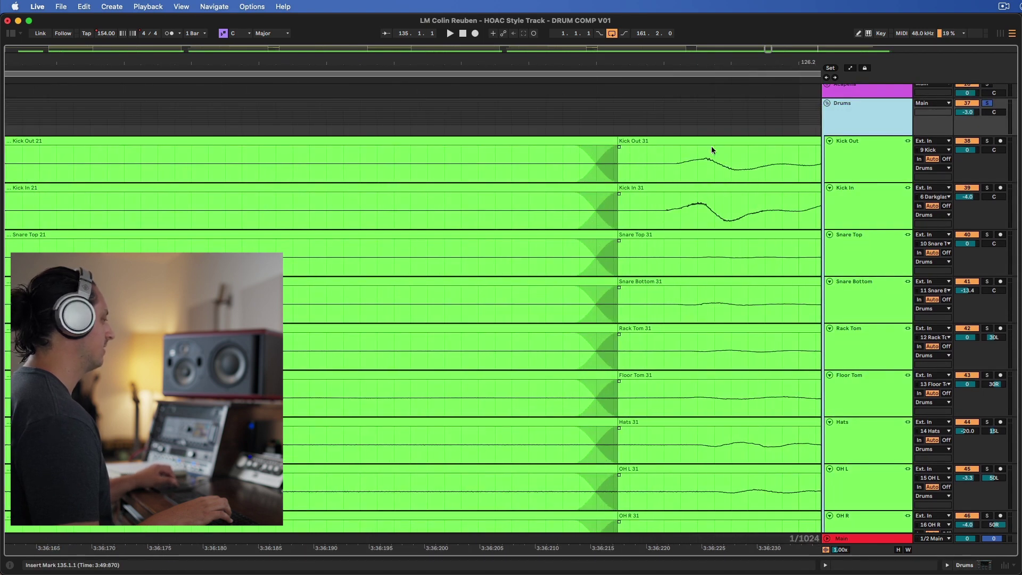
{"action": "scroll", "coordinate": [679, 160], "scroll_direction": "down", "scroll_amount": 8}
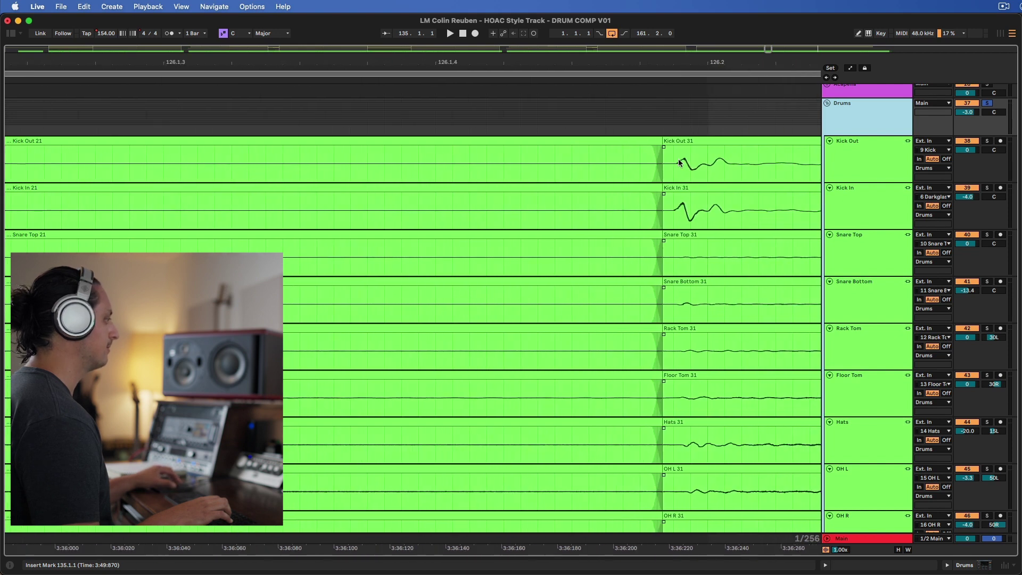
Select the range from bar 120 to bar 122 across the linked drum tracks
{"action": "scroll", "coordinate": [679, 162], "scroll_direction": "left", "scroll_amount": 2}
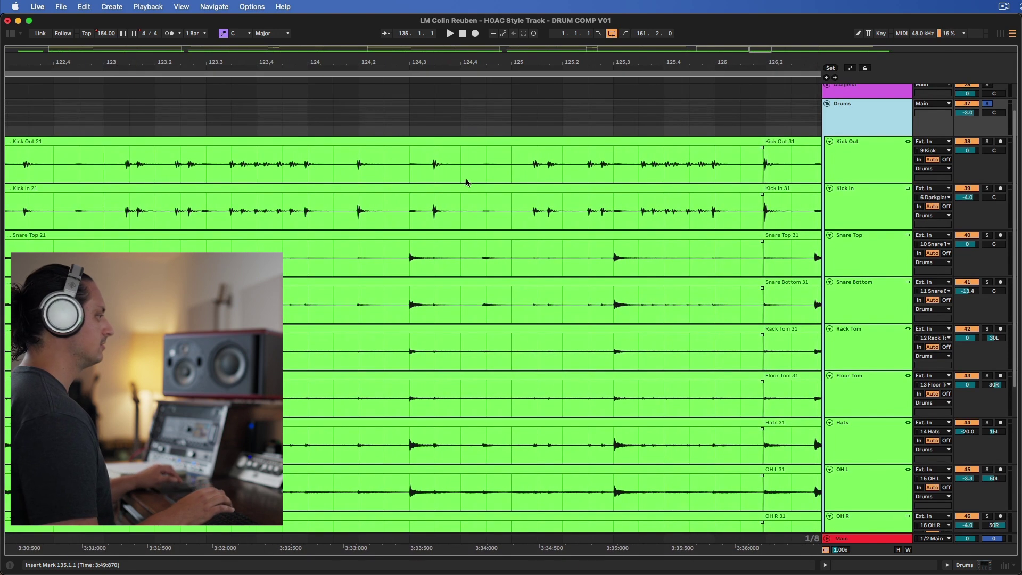
{"action": "scroll", "coordinate": [465, 178], "scroll_direction": "left", "scroll_amount": 3}
{"action": "scroll", "coordinate": [466, 180], "scroll_direction": "down", "scroll_amount": 2}
{"action": "scroll", "coordinate": [466, 179], "scroll_direction": "down", "scroll_amount": 3}
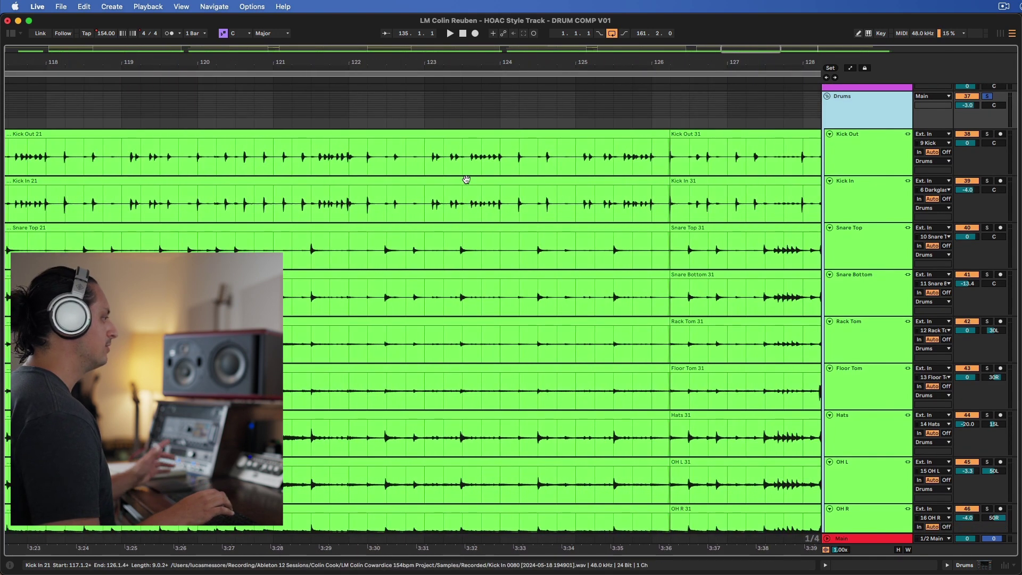
{"action": "scroll", "coordinate": [466, 180], "scroll_direction": "down", "scroll_amount": 5}
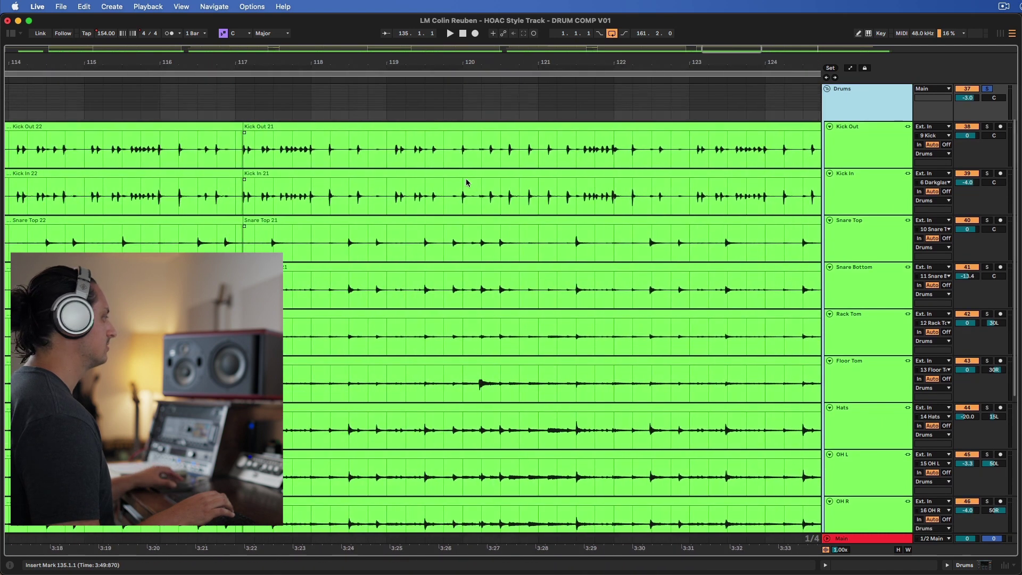
{"action": "left_click_drag", "start_coordinate": [470, 151], "coordinate": [549, 155]}
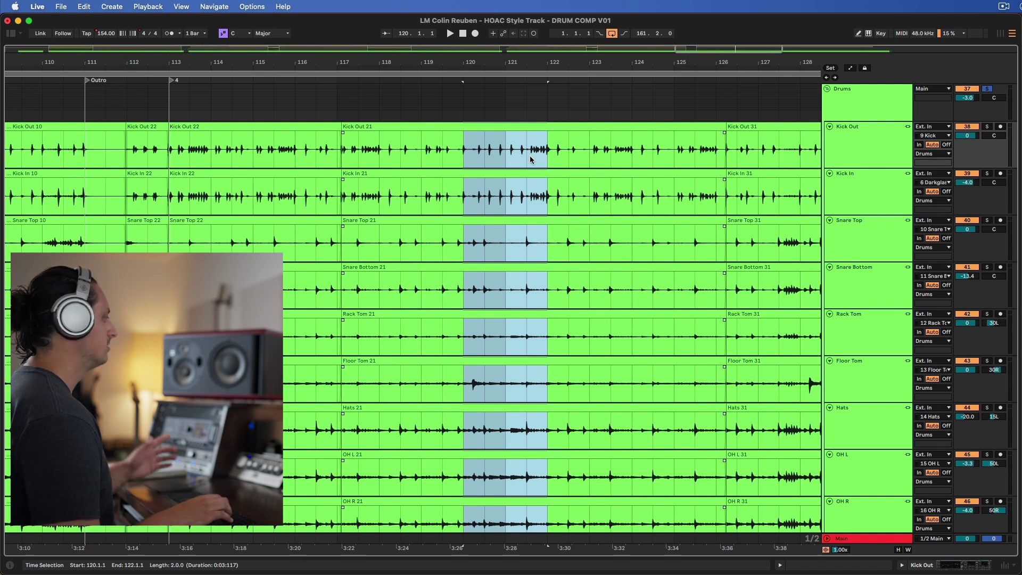
Consolidate the clips on all linked drum tracks from bar 1 to bar 149
{"action": "scroll", "coordinate": [530, 159], "scroll_direction": "down", "scroll_amount": 8}
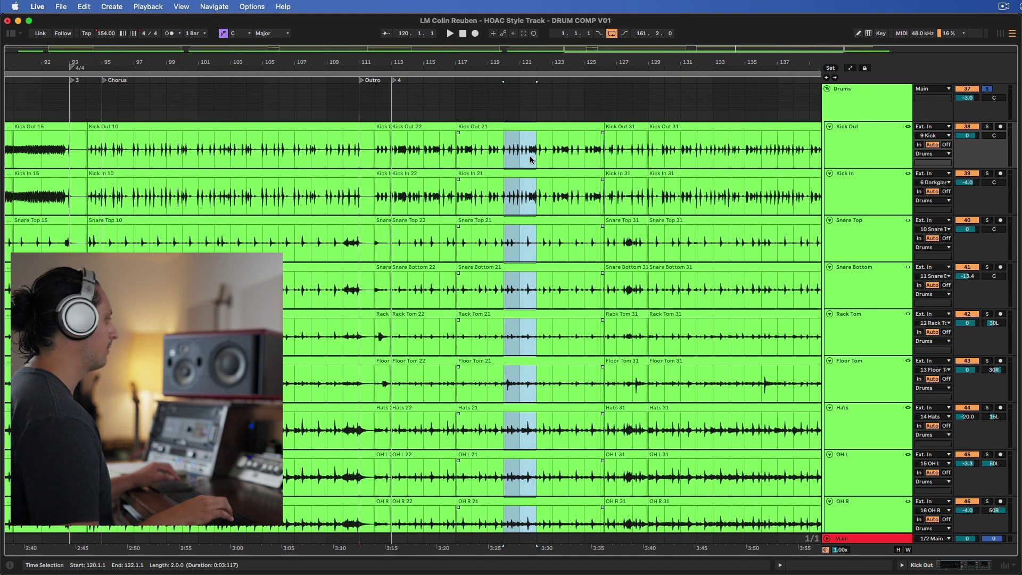
{"action": "scroll", "coordinate": [530, 159], "scroll_direction": "down", "scroll_amount": 2}
{"action": "scroll", "coordinate": [530, 156], "scroll_direction": "left", "scroll_amount": 1}
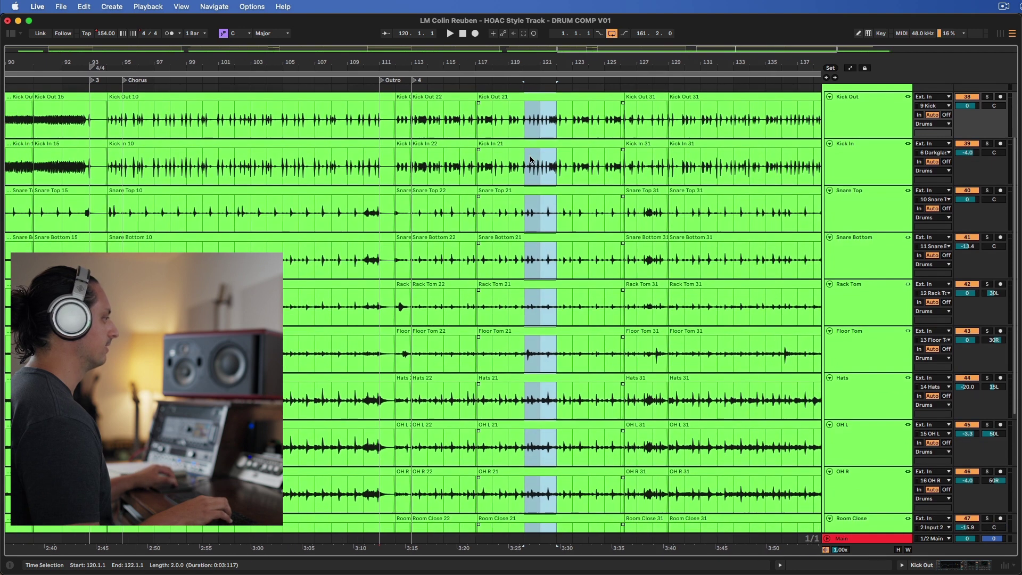
{"action": "left_click", "coordinate": [739, 106]}
{"action": "key", "text": "w"}
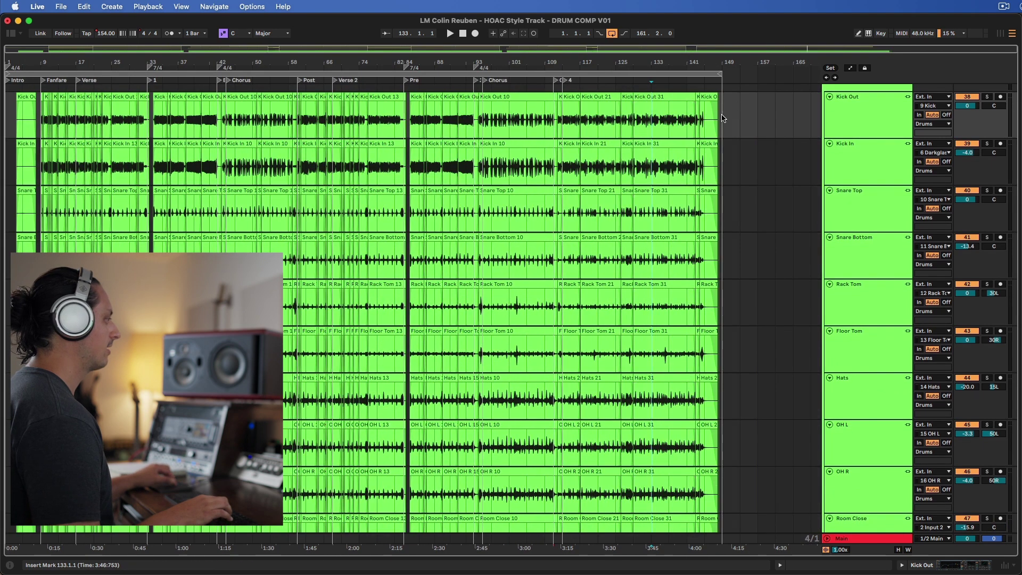
{"action": "left_click_drag", "start_coordinate": [722, 119], "coordinate": [2, 190]}
{"action": "left_click", "coordinate": [723, 117]}
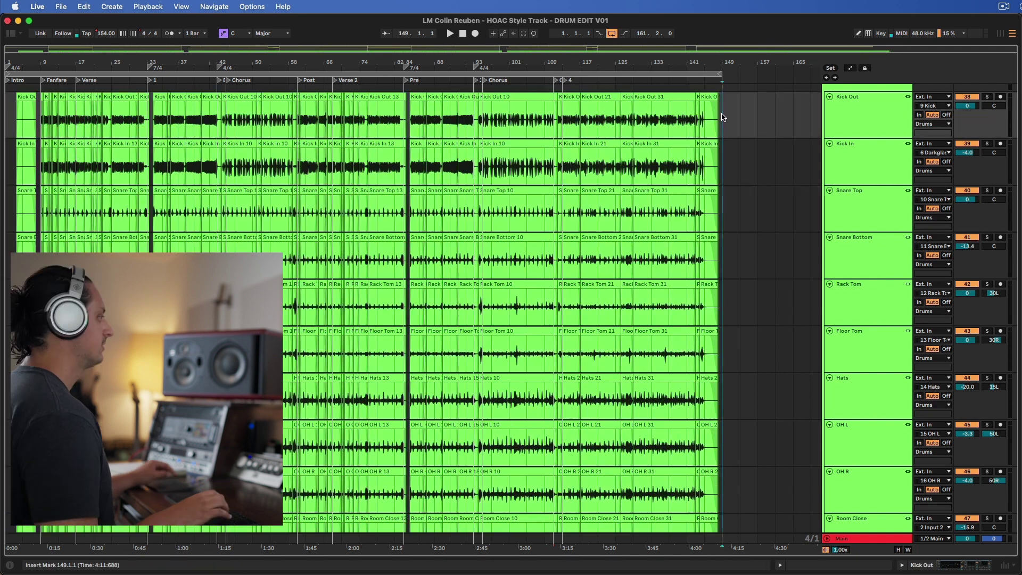
{"action": "left_click_drag", "start_coordinate": [723, 118], "coordinate": [6, 166]}
{"action": "scroll", "coordinate": [26, 165], "scroll_direction": "up", "scroll_amount": 1}
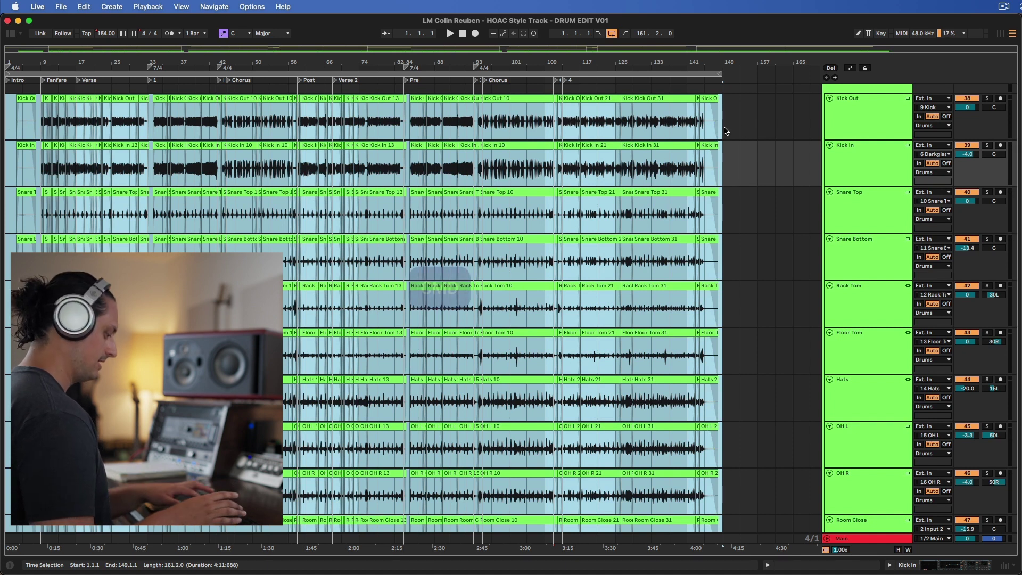
{"action": "key", "text": "super+j"}
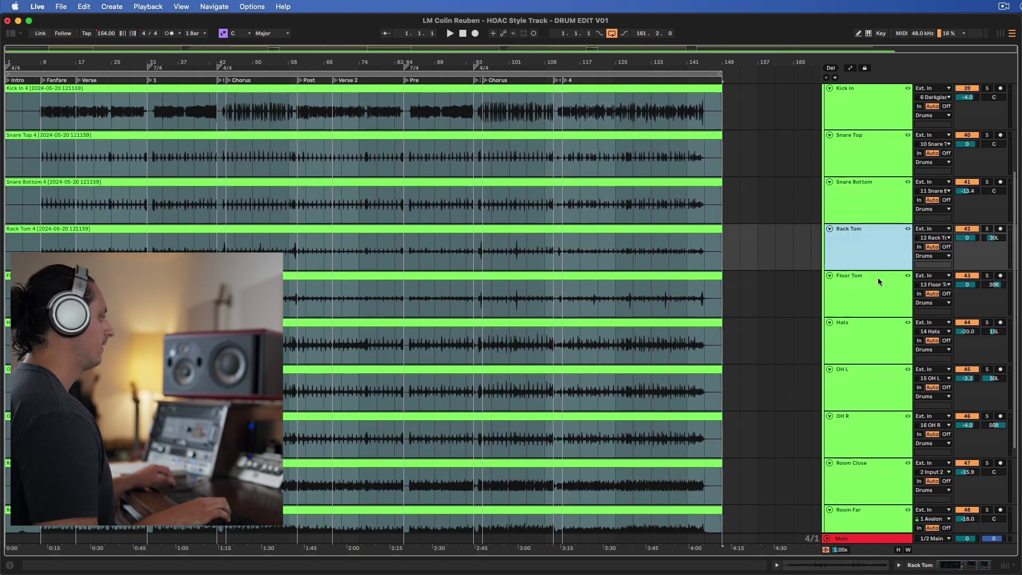
Select the Rack Tom and Floor Tom tracks together
{"action": "scroll", "coordinate": [877, 278], "scroll_direction": "down", "scroll_amount": 1}
{"action": "left_click", "coordinate": [869, 282], "text": "shift"}
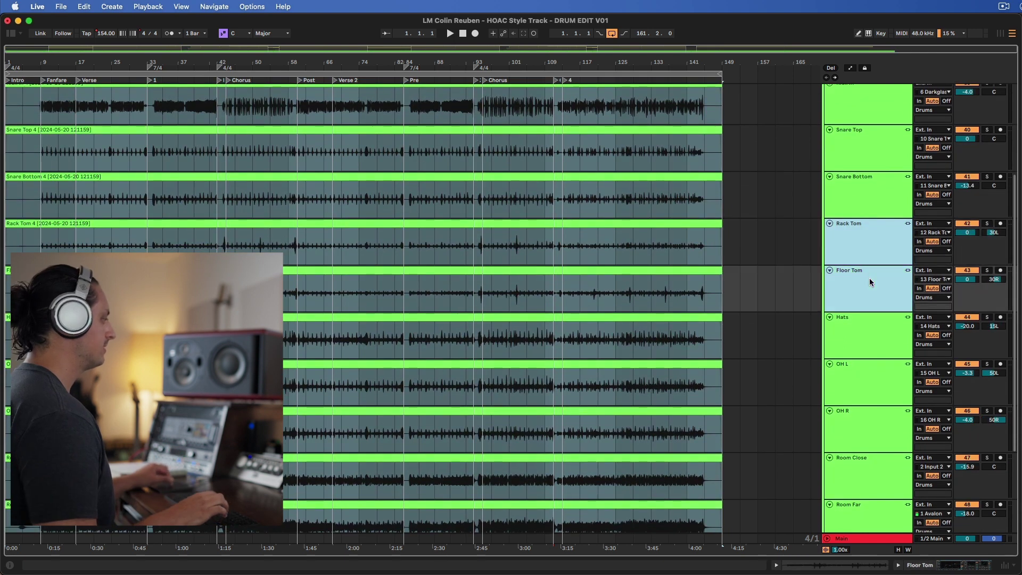
{"action": "scroll", "coordinate": [858, 268], "scroll_direction": "down", "scroll_amount": 1}
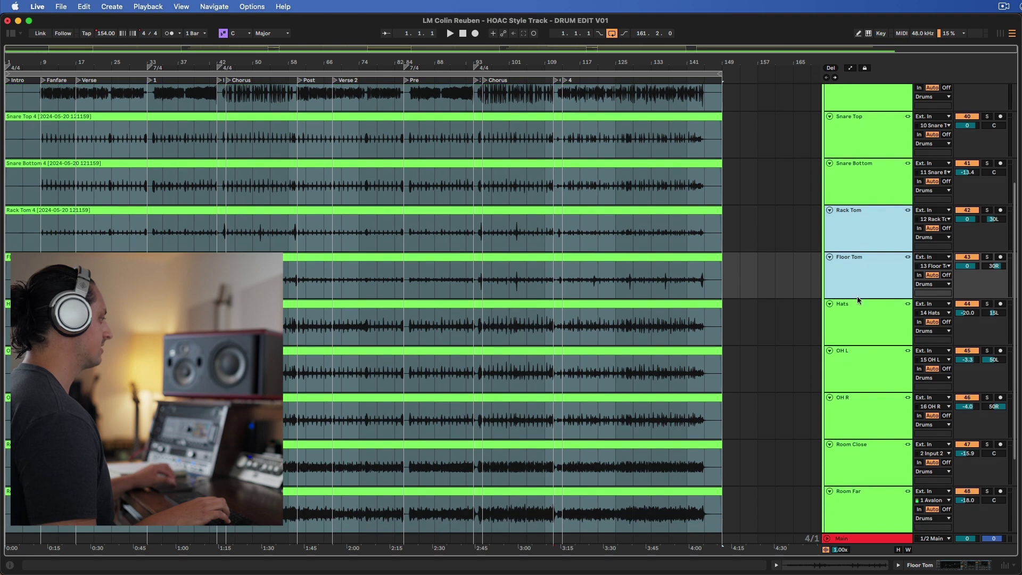
{"action": "left_click", "coordinate": [858, 355]}
{"action": "left_click", "coordinate": [860, 320]}
{"action": "left_click", "coordinate": [867, 268]}
{"action": "key", "text": "shift+Up"}
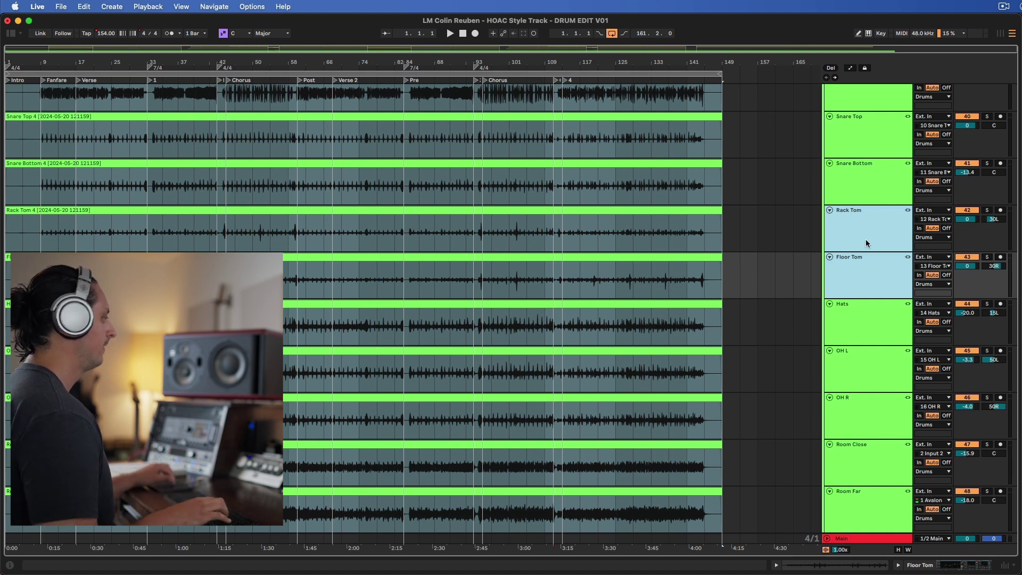
{"action": "key", "text": "super+a"}
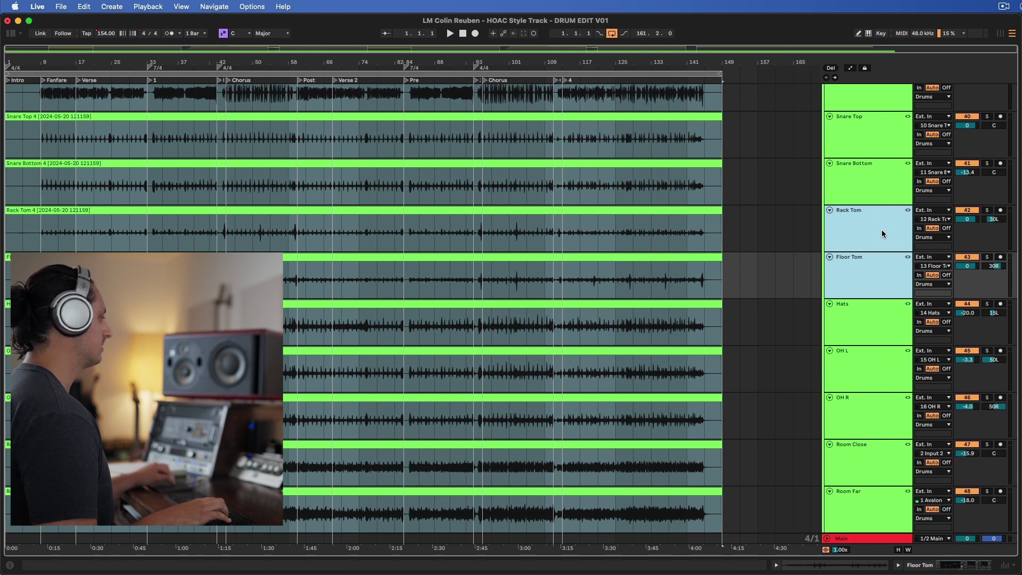
{"action": "key", "text": "super+a"}
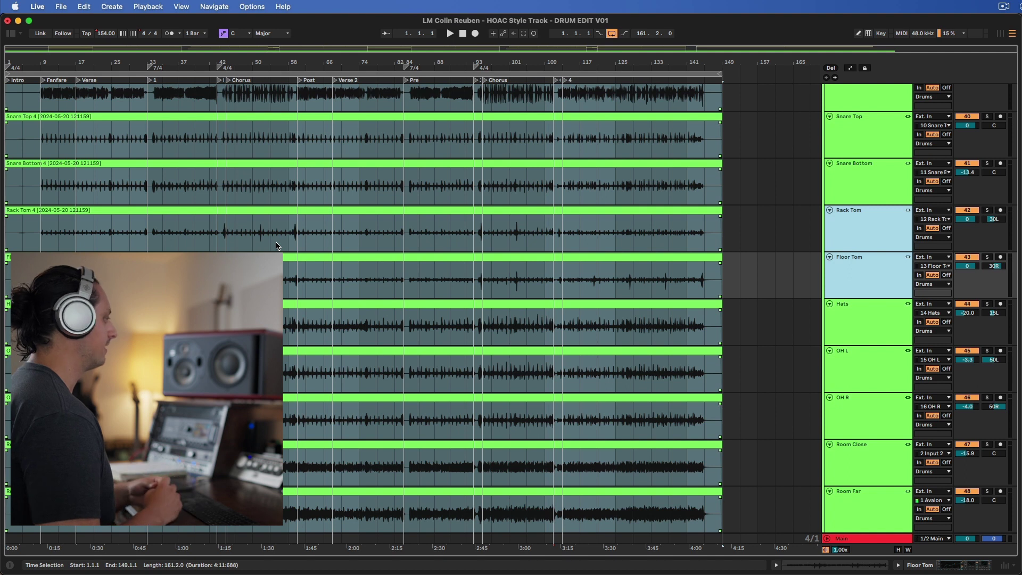
Select the Hats track on its own
{"action": "left_click", "coordinate": [863, 310]}
{"action": "key", "text": "super+a"}
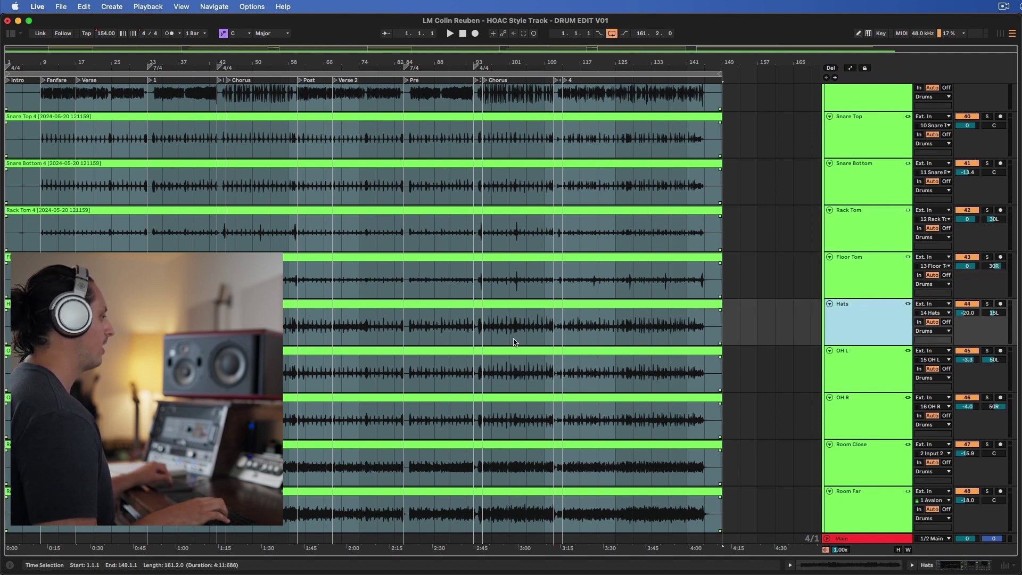
{"action": "left_click", "coordinate": [855, 333]}
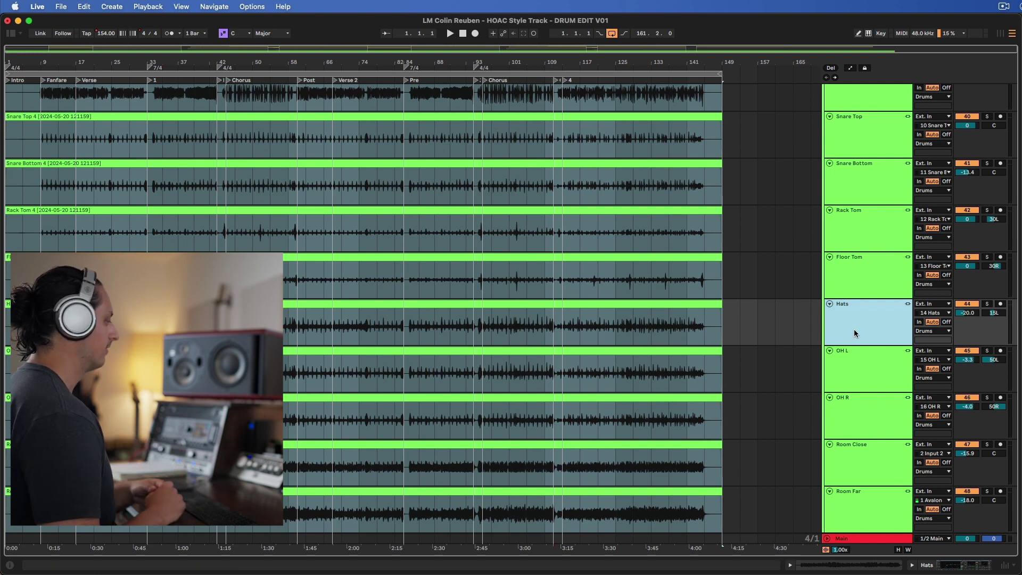
Select the Rack Tom track and extend the selection to the Floor Tom track
{"action": "left_click", "coordinate": [883, 233]}
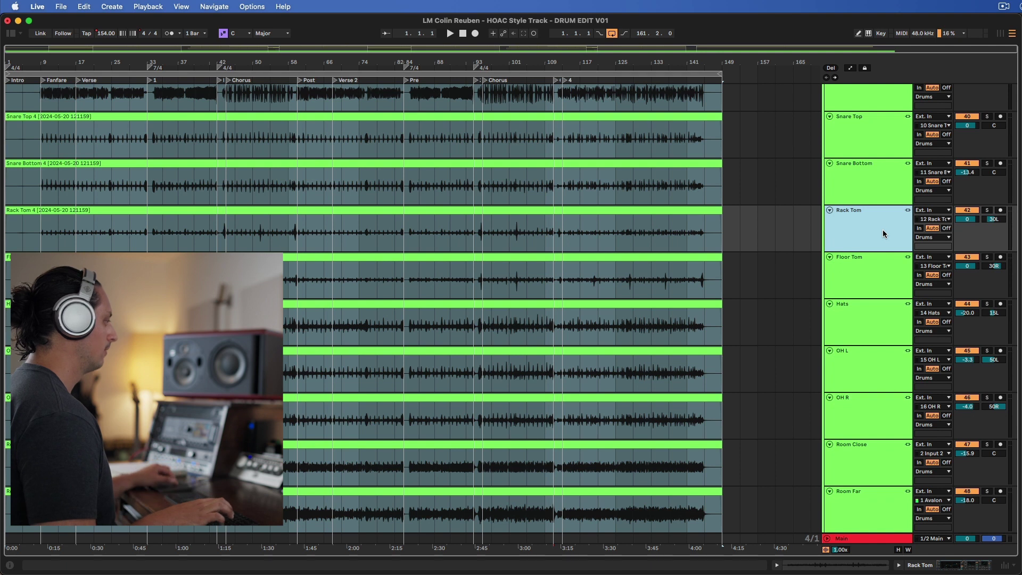
{"action": "left_click", "coordinate": [881, 265], "text": "shift"}
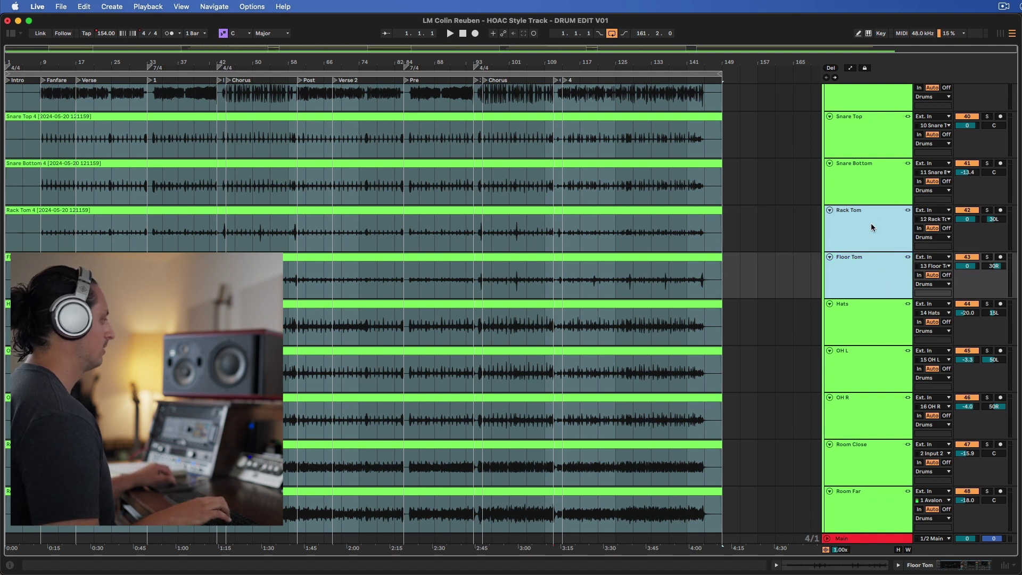
Unlink the Rack Tom and Floor Tom tracks from the other drum tracks and link the two toms as their own pair
{"action": "right_click", "coordinate": [870, 242]}
{"action": "left_click", "coordinate": [905, 379]}
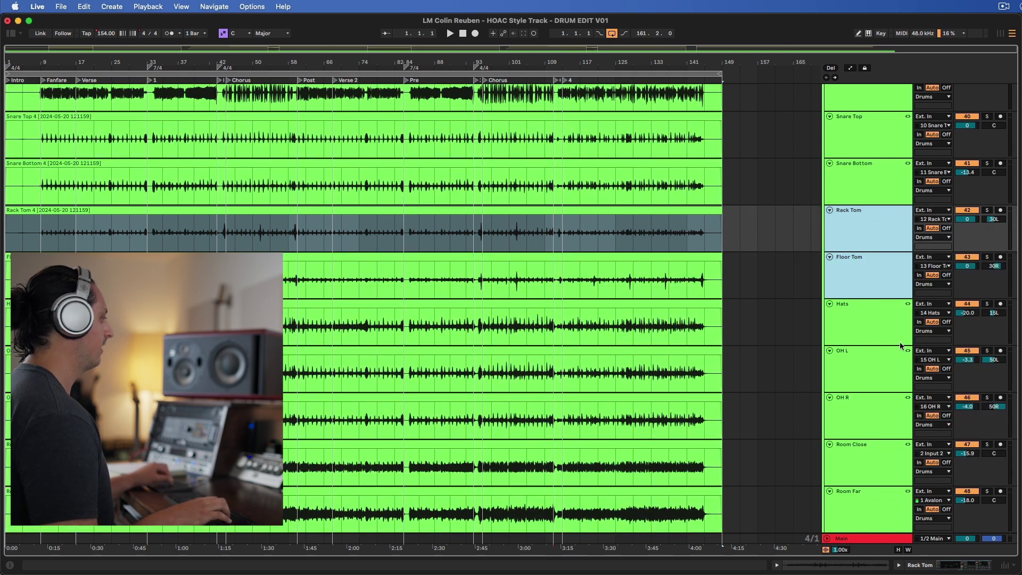
{"action": "key", "text": "super+a"}
{"action": "right_click", "coordinate": [869, 223]}
{"action": "left_click", "coordinate": [905, 375]}
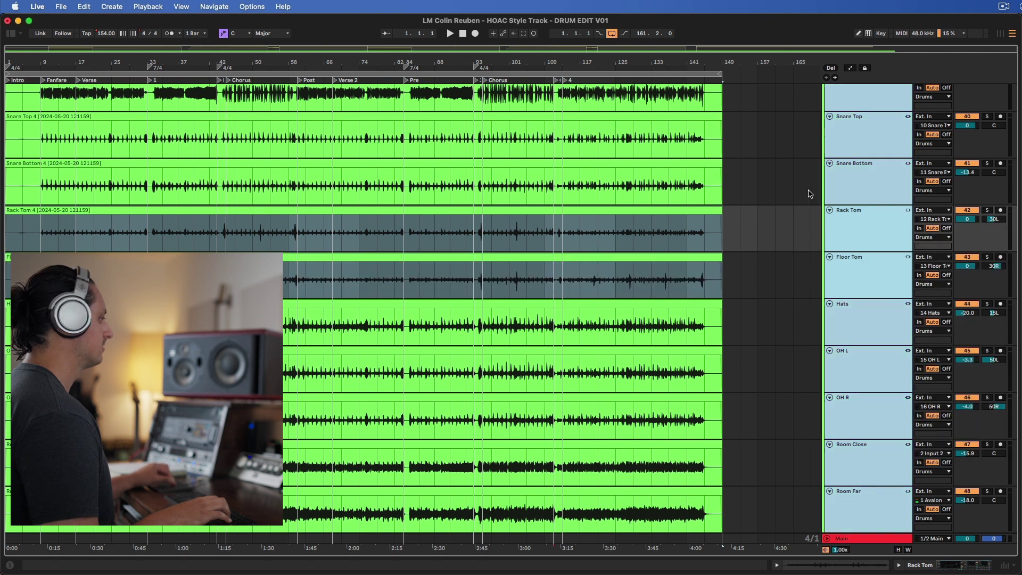
Check the tom link by selecting a stretch of the Rack Tom clip up to bar 101, and check the Hats track separately
{"action": "left_click_drag", "start_coordinate": [456, 231], "coordinate": [510, 228]}
{"action": "left_click", "coordinate": [510, 228]}
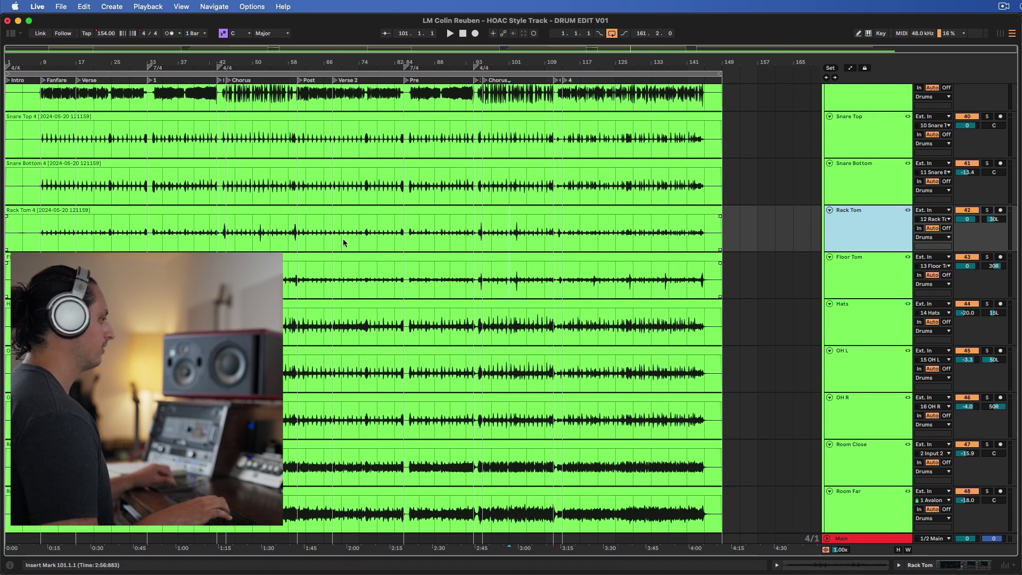
{"action": "left_click", "coordinate": [860, 308]}
{"action": "left_click", "coordinate": [863, 226]}
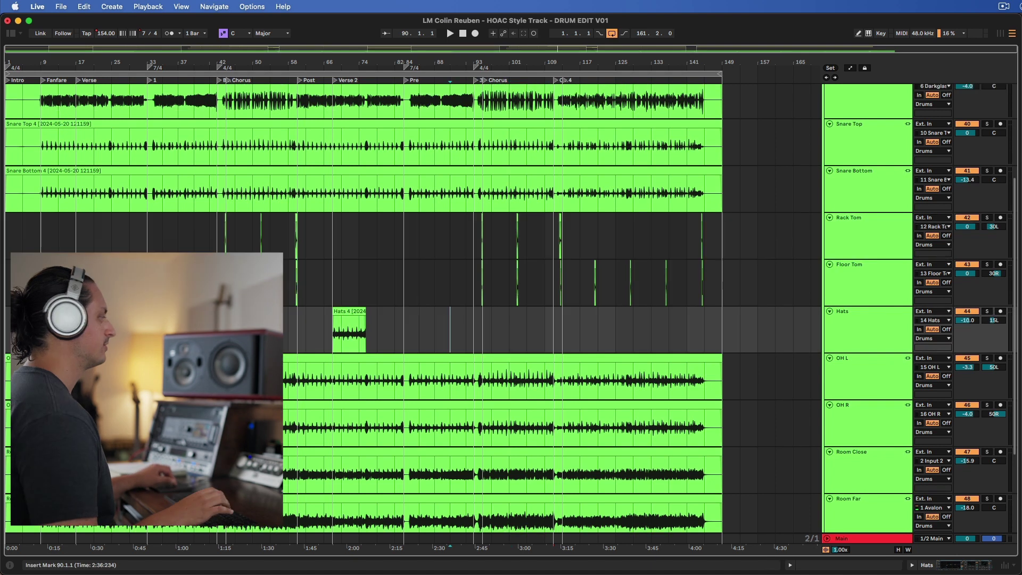
Examine the trimmed Rack Tom and Floor Tom clips and their fades just before the Post section at bar 60
{"action": "scroll", "coordinate": [206, 309], "scroll_direction": "up", "scroll_amount": 3}
{"action": "scroll", "coordinate": [195, 309], "scroll_direction": "up", "scroll_amount": 1}
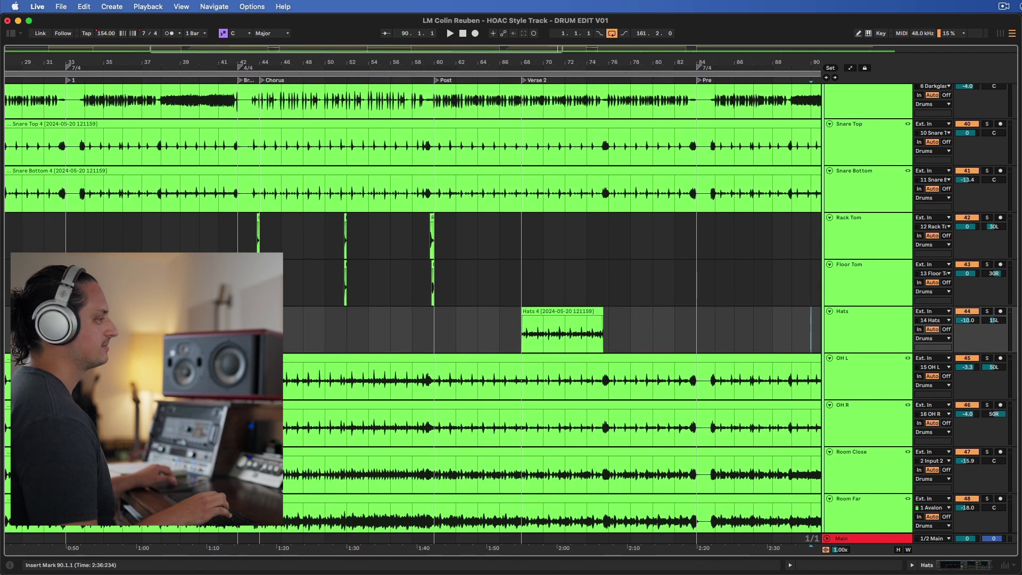
{"action": "scroll", "coordinate": [194, 309], "scroll_direction": "left", "scroll_amount": 3}
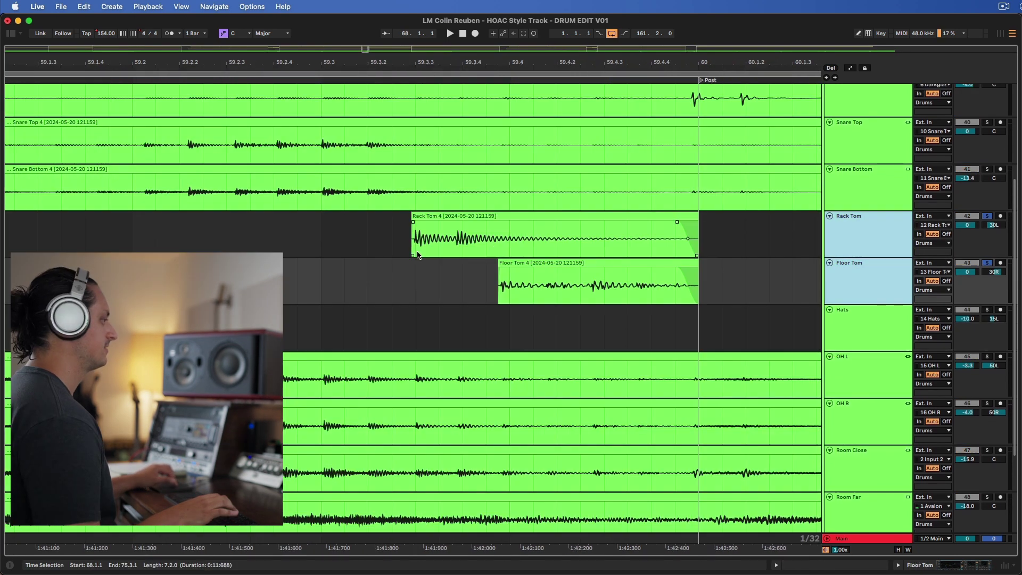
{"action": "scroll", "coordinate": [493, 245], "scroll_direction": "right", "scroll_amount": 2}
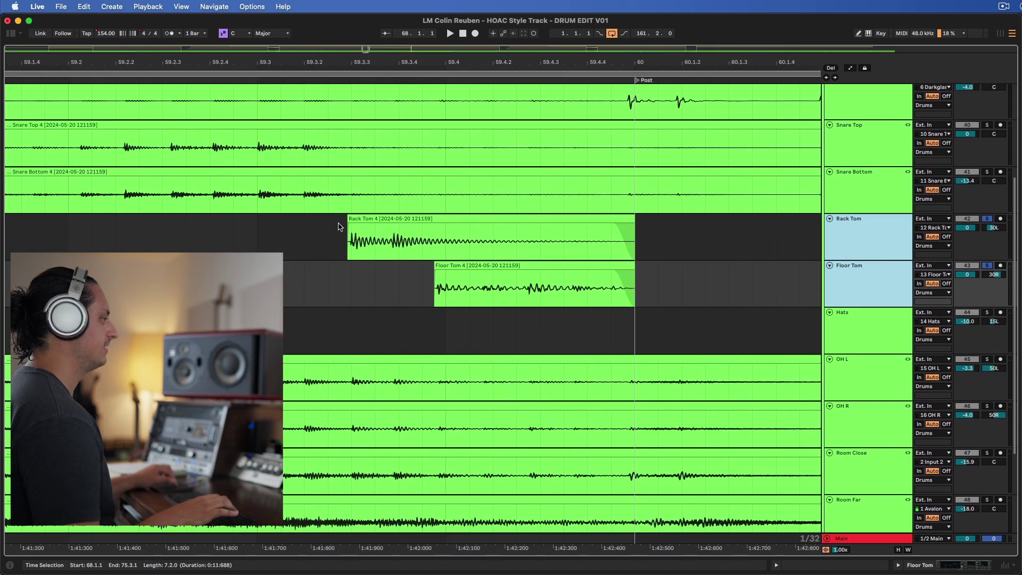
{"action": "scroll", "coordinate": [361, 223], "scroll_direction": "up", "scroll_amount": 3}
{"action": "scroll", "coordinate": [361, 223], "scroll_direction": "right", "scroll_amount": 1}
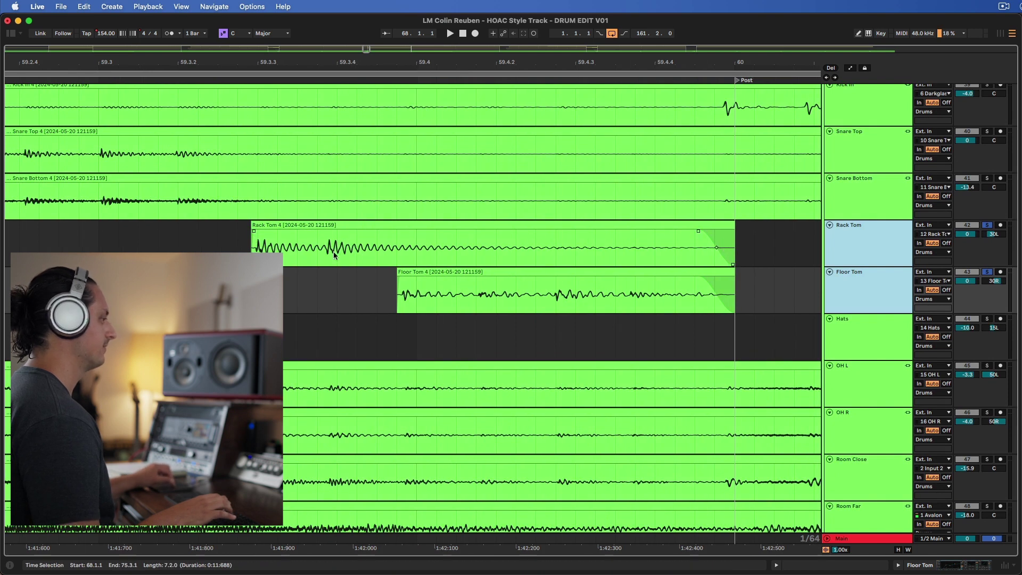
{"action": "scroll", "coordinate": [577, 272], "scroll_direction": "down", "scroll_amount": 2}
{"action": "scroll", "coordinate": [577, 272], "scroll_direction": "down", "scroll_amount": 1}
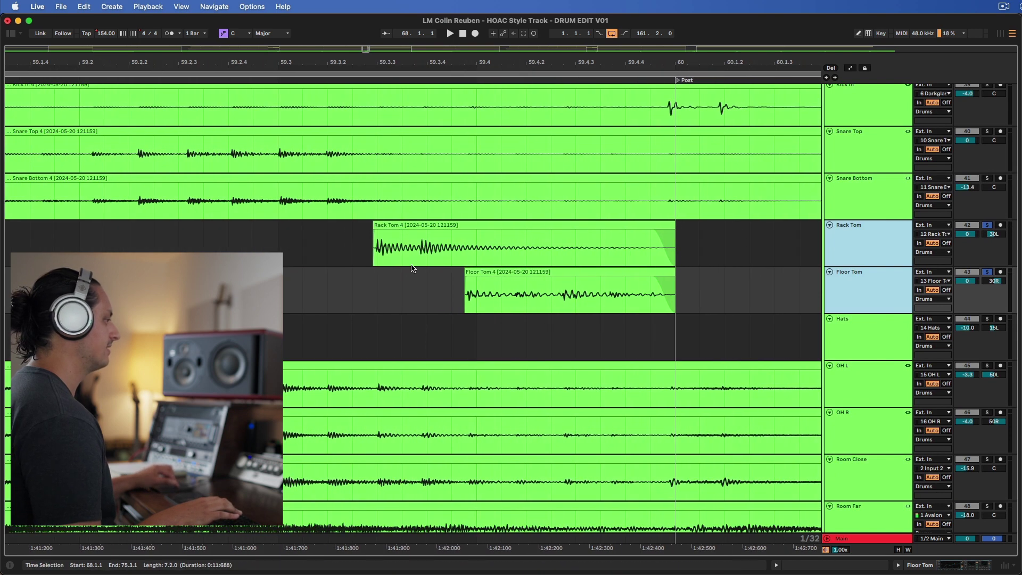
{"action": "left_click", "coordinate": [352, 250]}
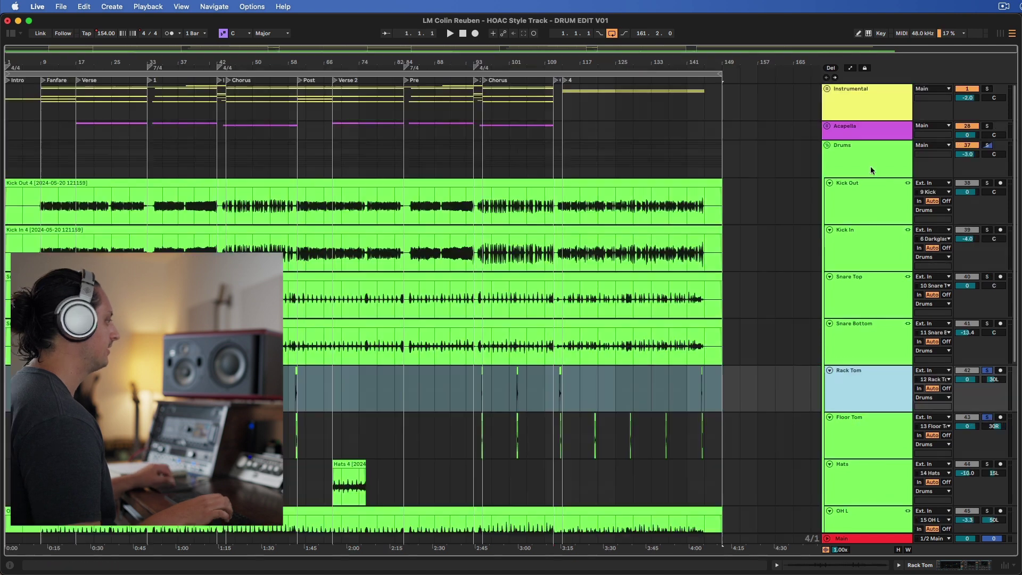
Select all drum tracks from Kick Out through Coles Close and link them together
{"action": "left_click", "coordinate": [867, 192]}
{"action": "scroll", "coordinate": [867, 192], "scroll_direction": "down", "scroll_amount": 10}
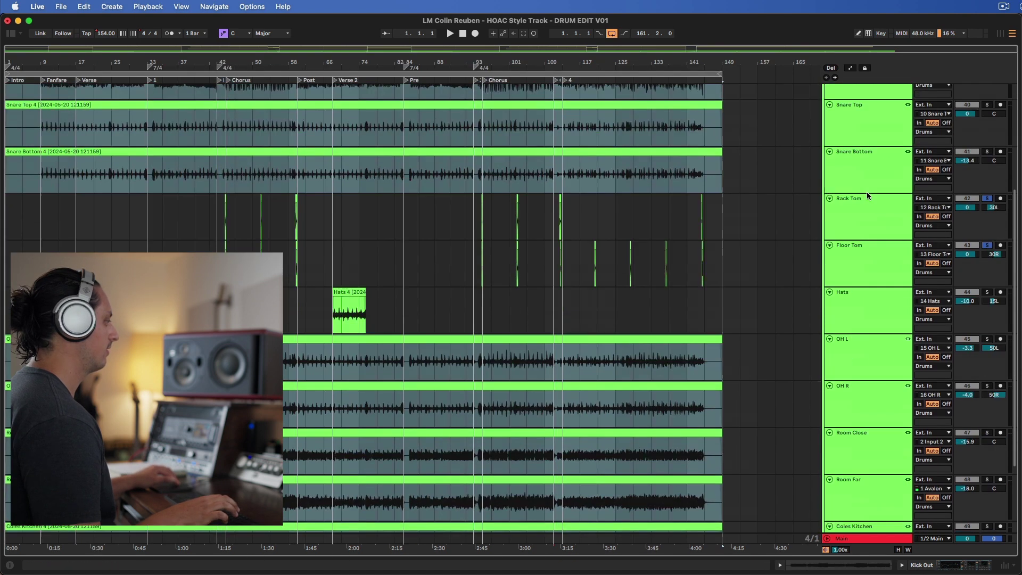
{"action": "left_click", "coordinate": [866, 468], "text": "shift"}
{"action": "right_click", "coordinate": [867, 471]}
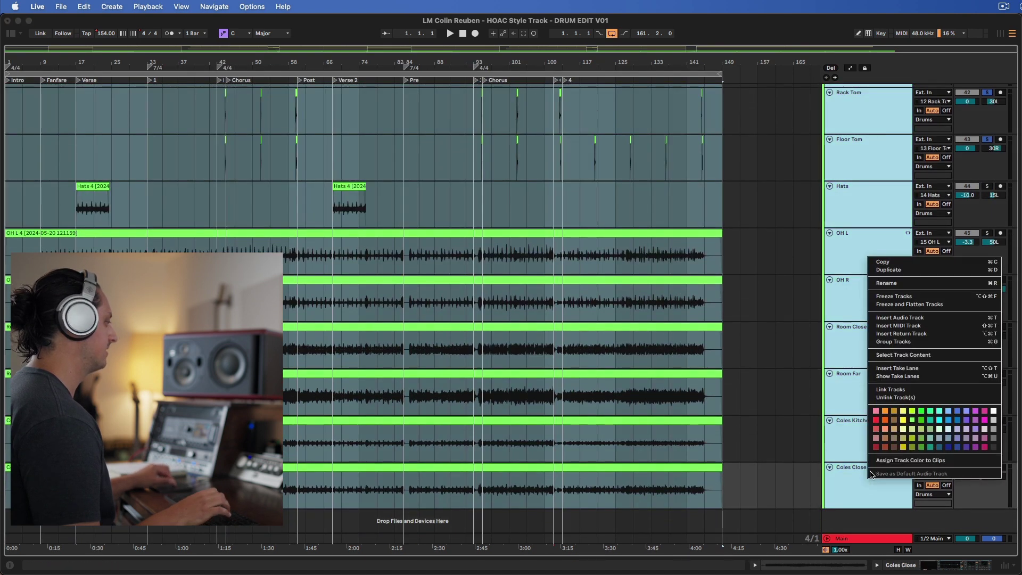
{"action": "left_click", "coordinate": [897, 389]}
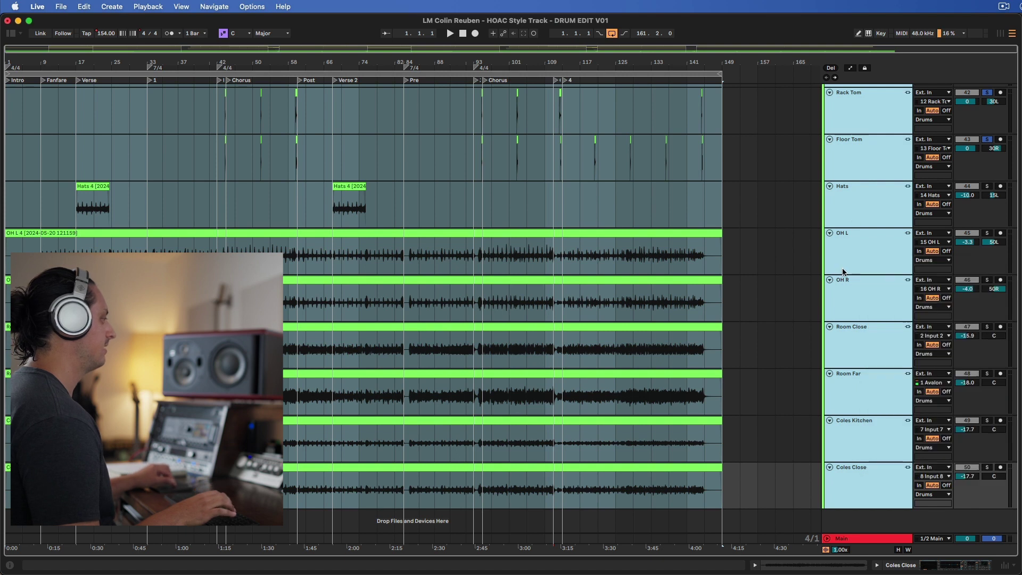
Select the time range from bar 1 to bar 149 across all the linked drum tracks
{"action": "scroll", "coordinate": [838, 223], "scroll_direction": "up", "scroll_amount": 3}
{"action": "scroll", "coordinate": [698, 127], "scroll_direction": "up", "scroll_amount": 3}
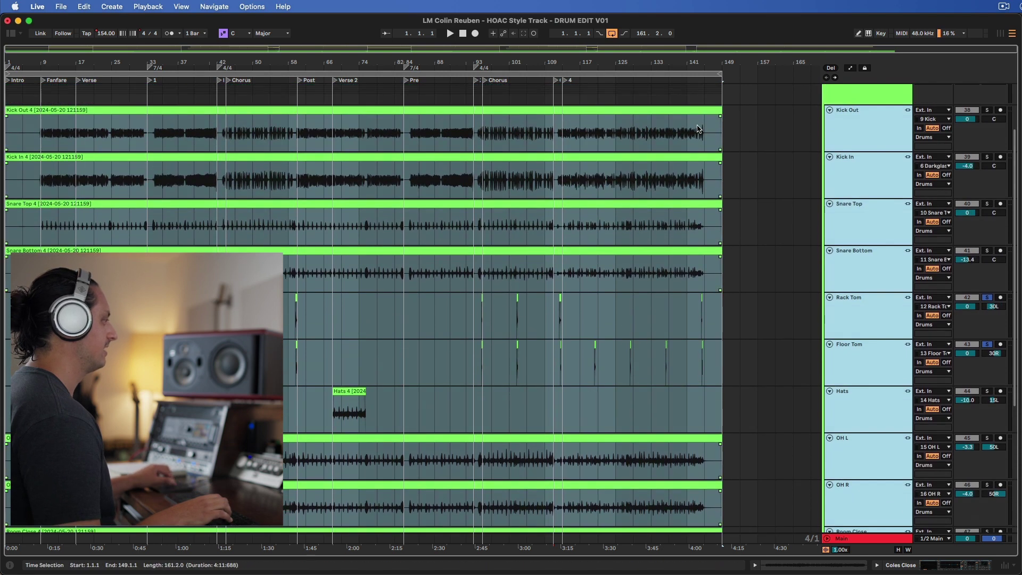
{"action": "left_click_drag", "start_coordinate": [725, 119], "coordinate": [660, 137]}
{"action": "key", "text": "super+a"}
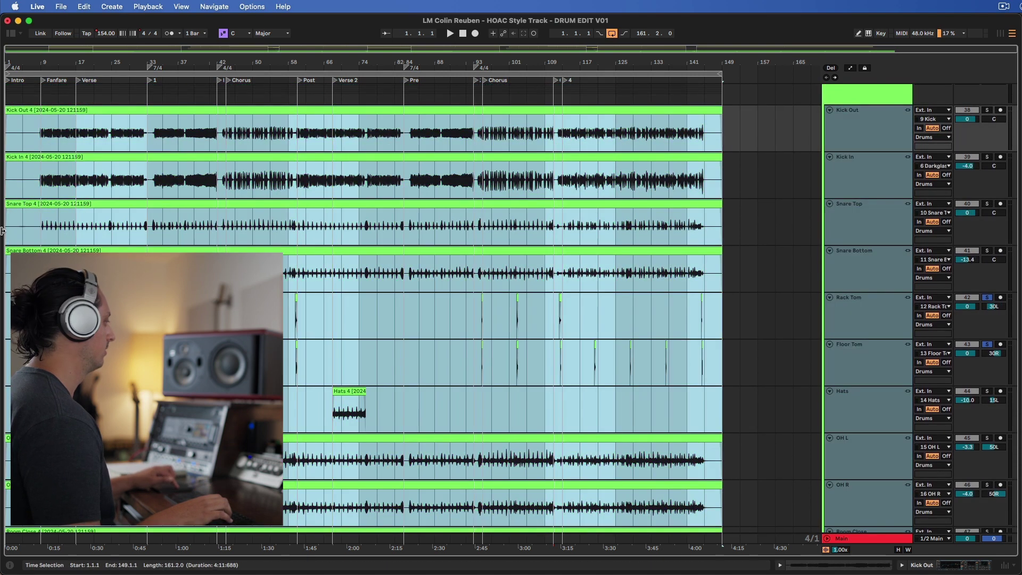
{"action": "scroll", "coordinate": [253, 170], "scroll_direction": "down", "scroll_amount": 1}
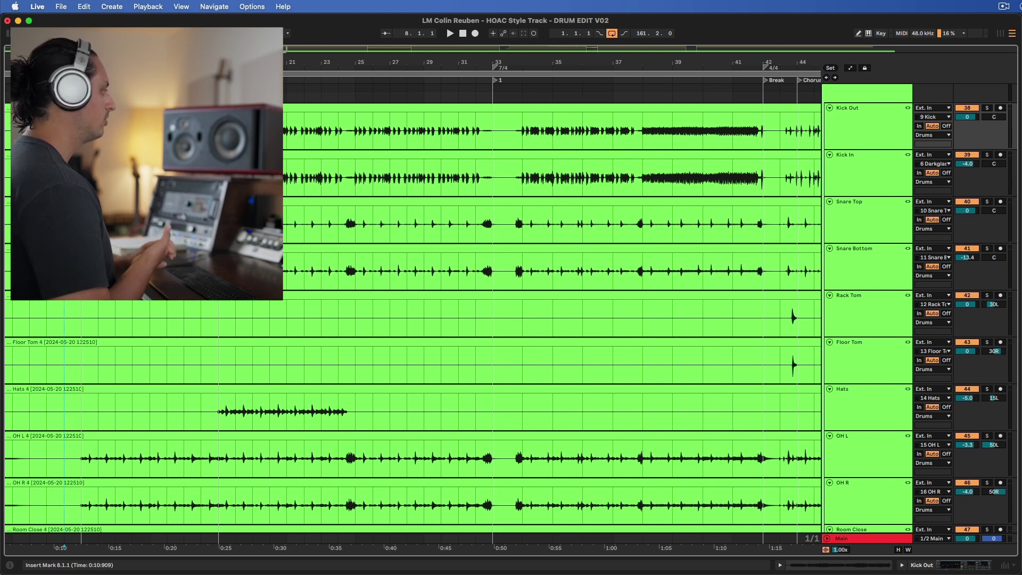
Examine the opening bars of the consolidated drum clips and look at the shared sample view of all the clips
{"action": "key", "text": "plus"}
{"action": "key", "text": "plus"}
{"action": "key", "text": "plus"}
{"action": "key", "text": "plus"}
{"action": "key", "text": "plus"}
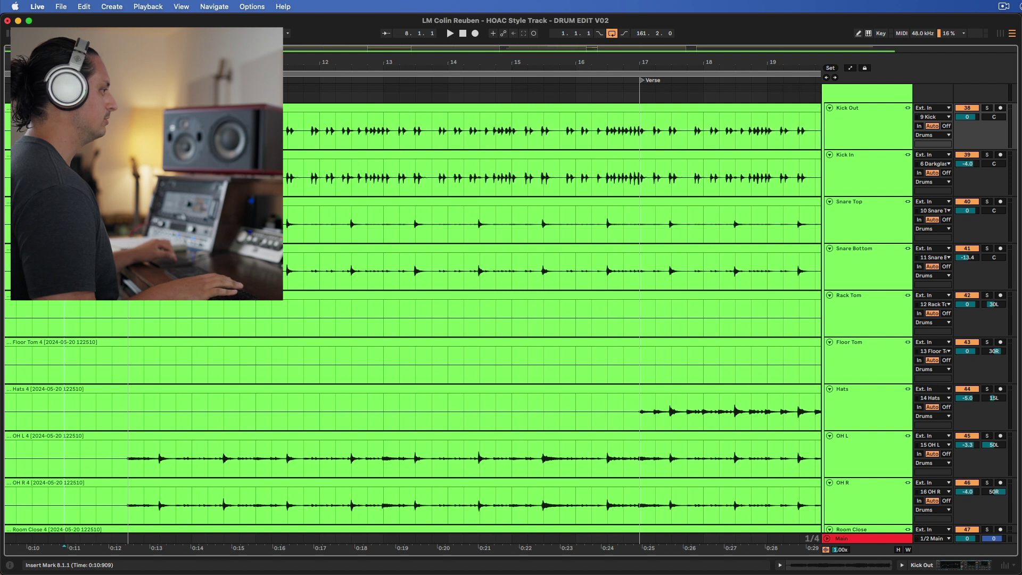
{"action": "key", "text": "plus"}
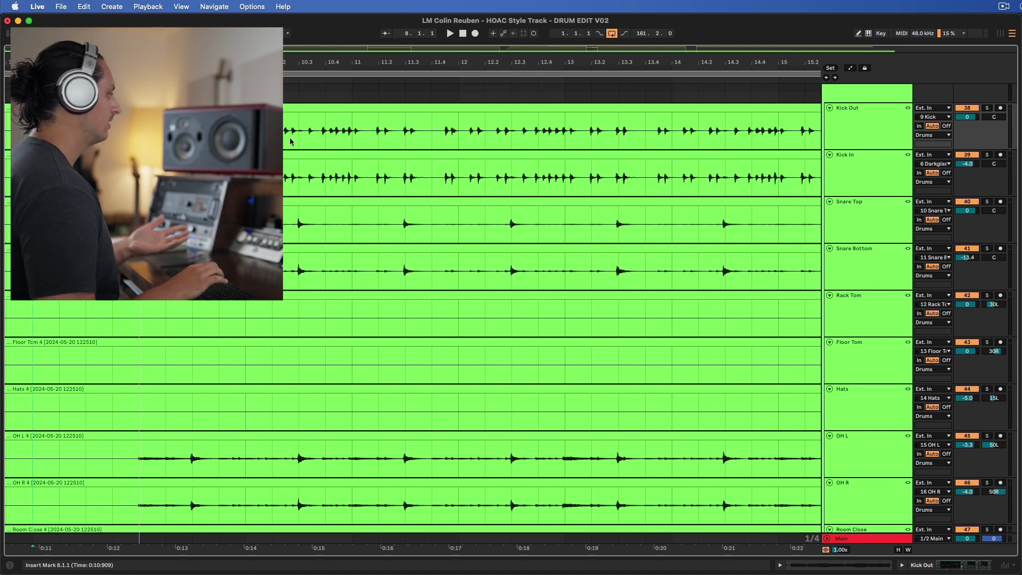
{"action": "key", "text": "super+a"}
{"action": "key", "text": "super+alt+l"}
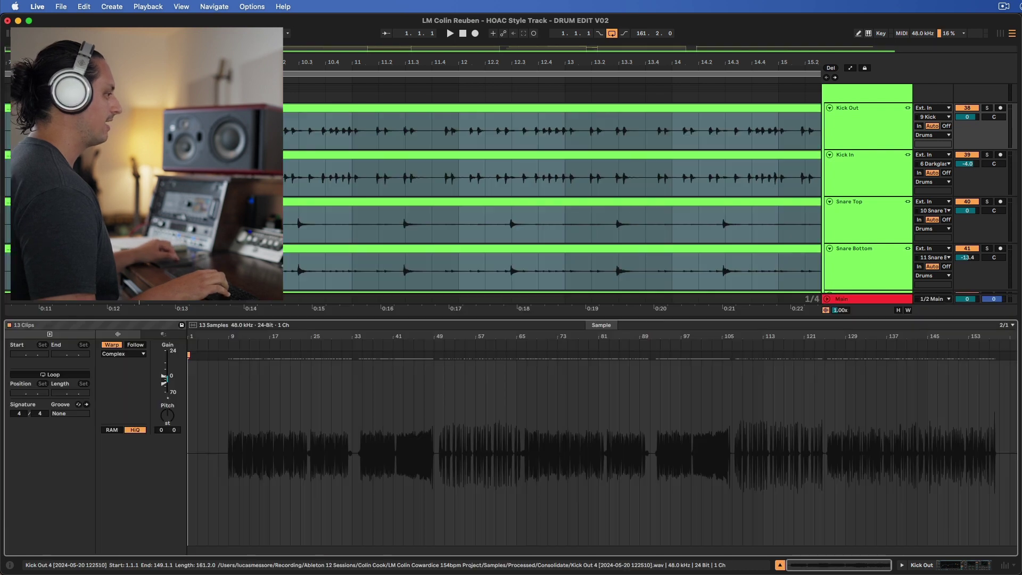
{"action": "left_click", "coordinate": [703, 101]}
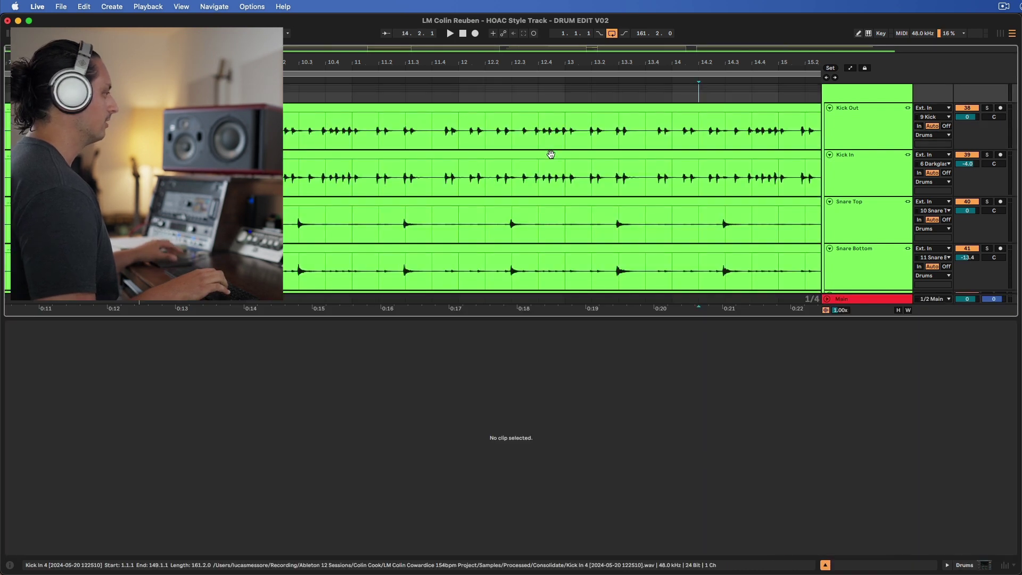
Select the full-length Kick In clip together with all the other linked drum clips, and check the selection across the tracks
{"action": "left_click", "coordinate": [550, 154]}
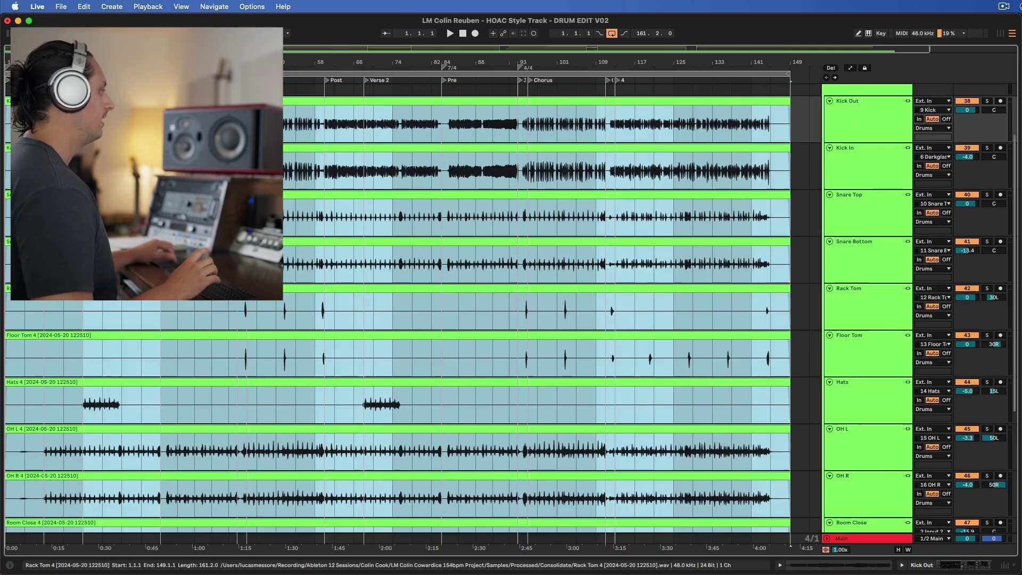
{"action": "scroll", "coordinate": [777, 137], "scroll_direction": "up", "scroll_amount": 1}
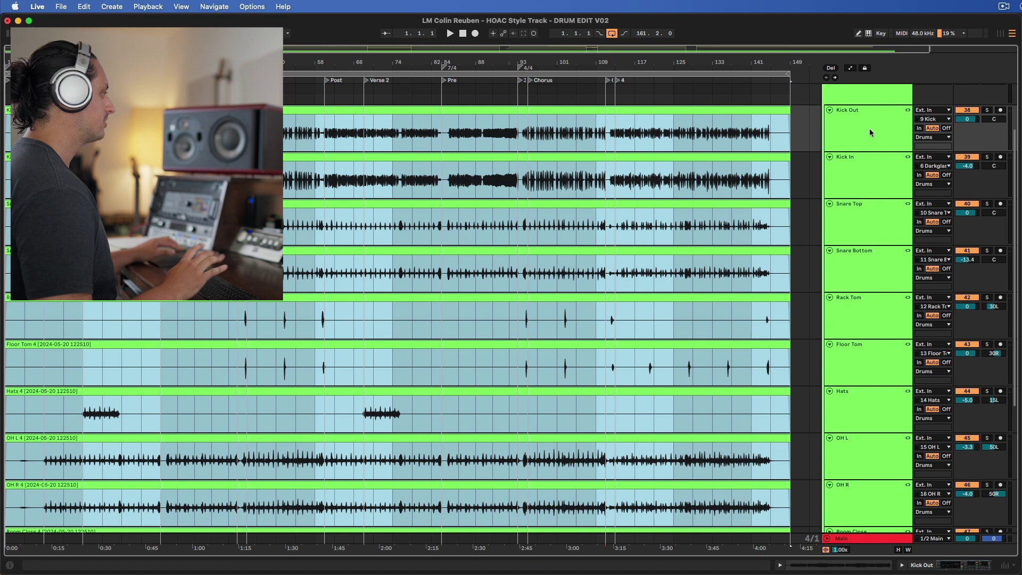
{"action": "scroll", "coordinate": [670, 120], "scroll_direction": "down", "scroll_amount": 5}
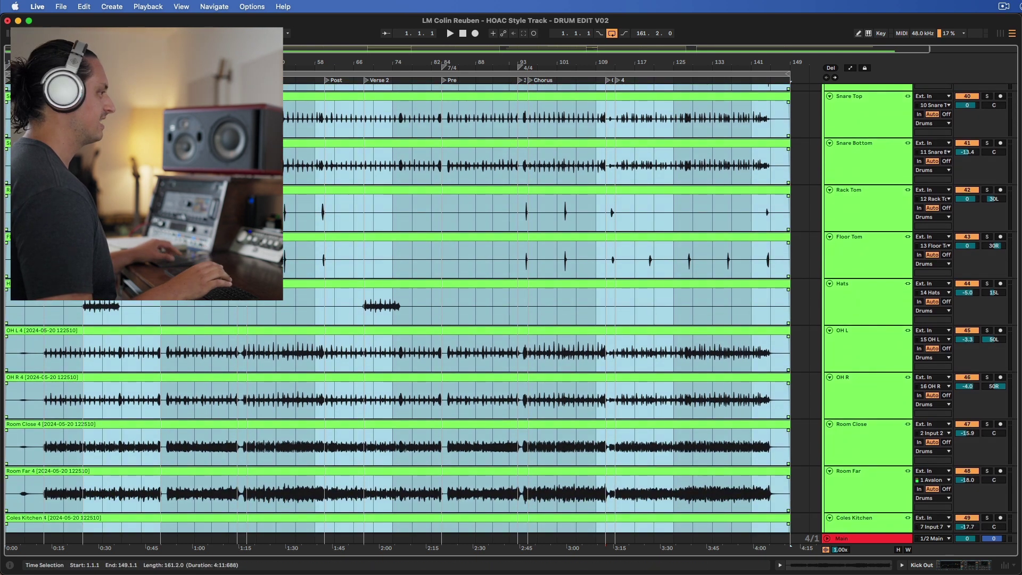
{"action": "scroll", "coordinate": [510, 320], "scroll_direction": "up", "scroll_amount": 4}
{"action": "scroll", "coordinate": [510, 321], "scroll_direction": "up", "scroll_amount": 7}
{"action": "scroll", "coordinate": [510, 320], "scroll_direction": "left", "scroll_amount": 4}
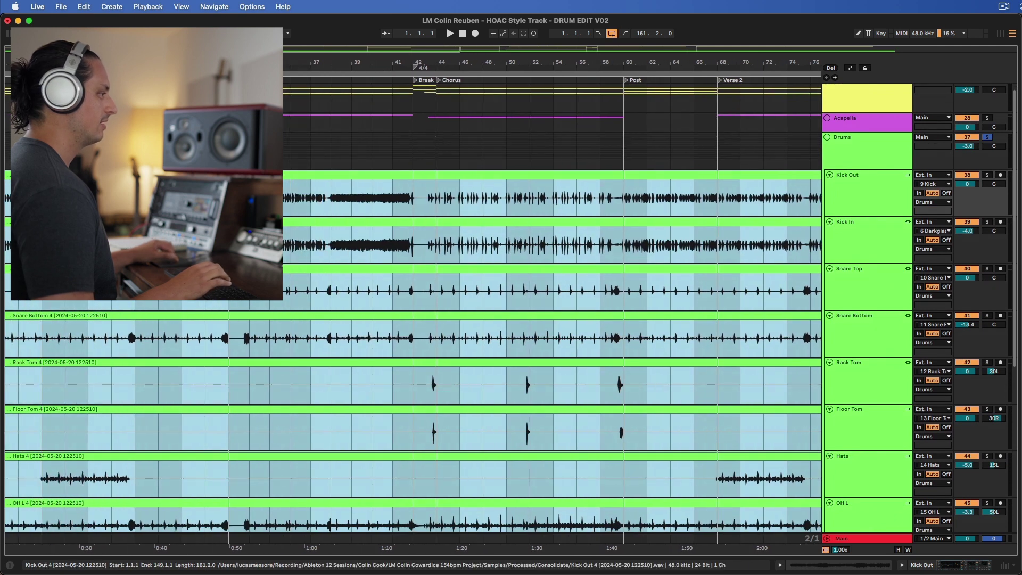
Open the selected drum clips in Clip View, select the entire sample and insert warp markers at all its transients
{"action": "key", "text": "shift+Tab"}
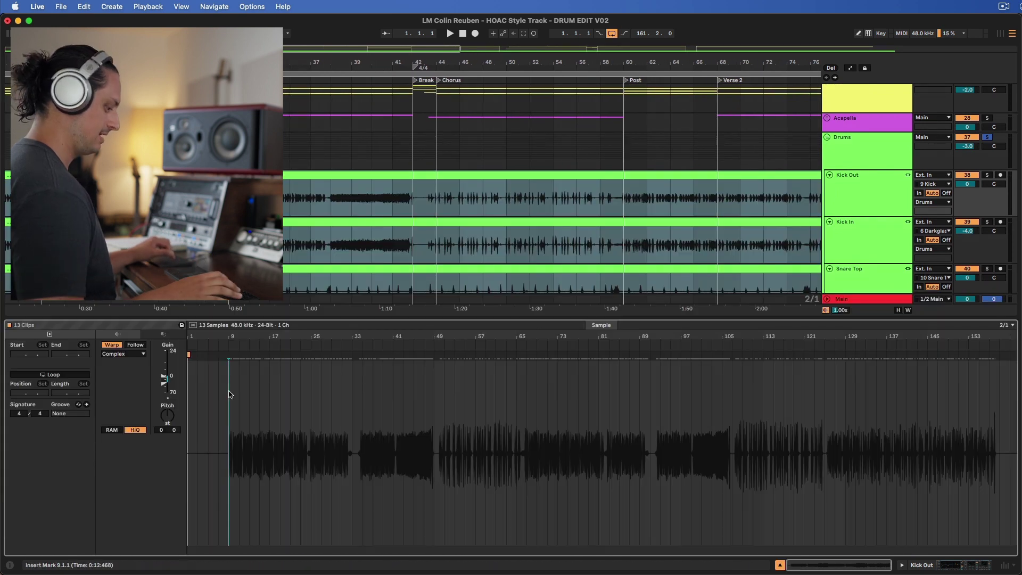
{"action": "key", "text": "super+a"}
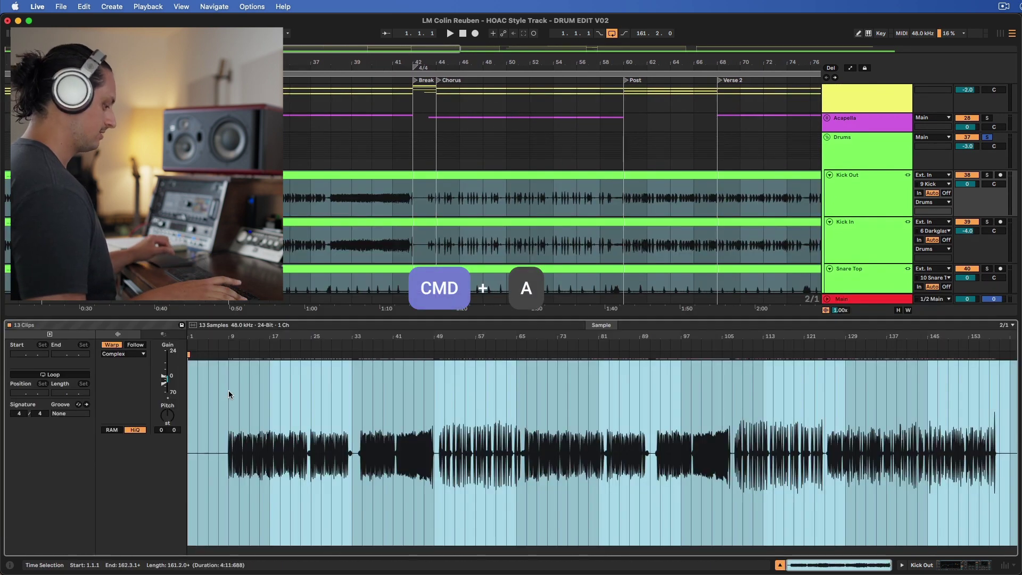
{"action": "key", "text": "super+i"}
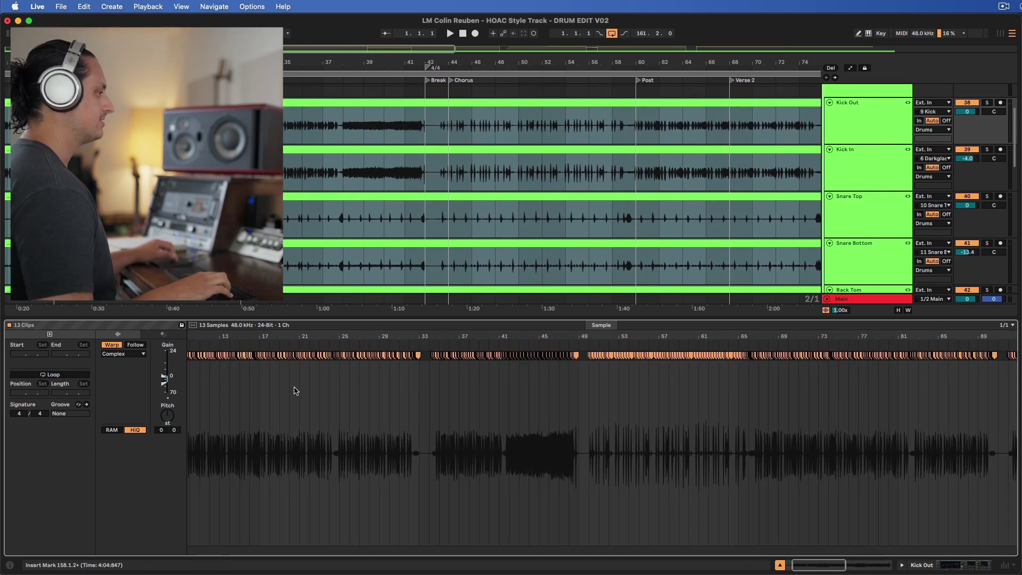
{"action": "scroll", "coordinate": [294, 389], "scroll_direction": "up", "scroll_amount": 2}
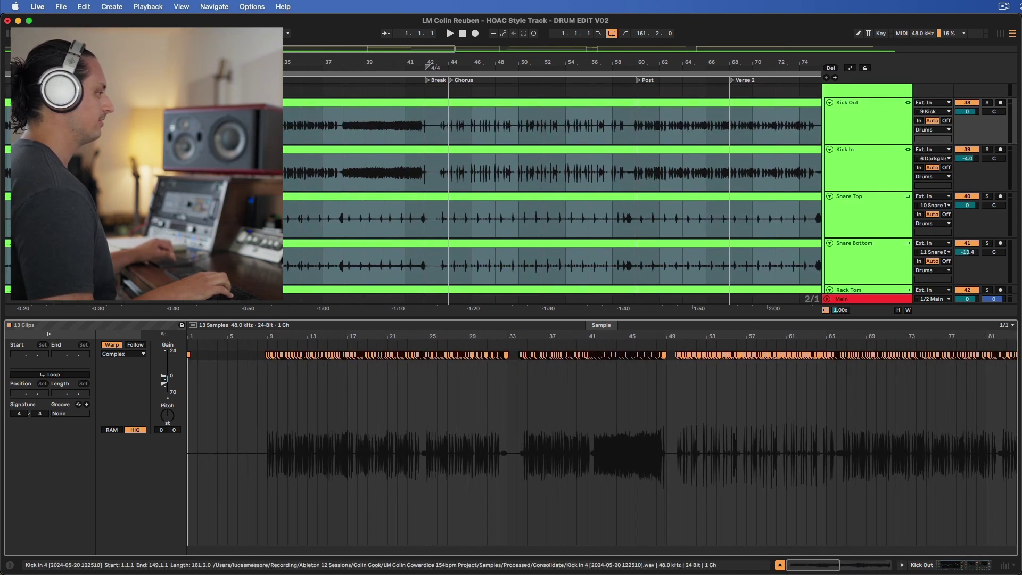
Examine the warp markers in the sample view of the Kick In, Snare Top, Snare Bottom and Floor Tom clips
{"action": "left_click", "coordinate": [551, 149]}
{"action": "left_click", "coordinate": [552, 196]}
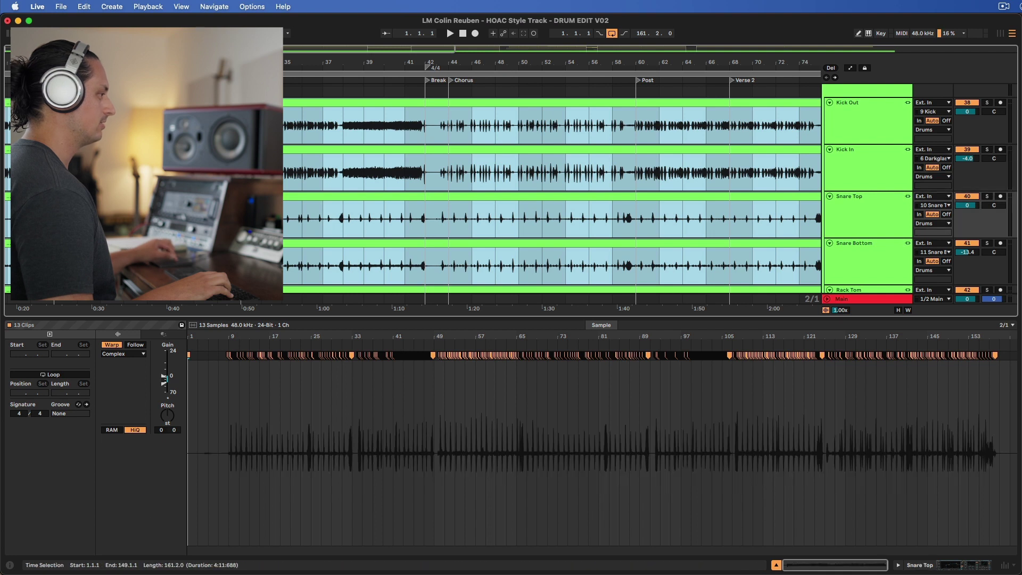
{"action": "scroll", "coordinate": [552, 191], "scroll_direction": "down", "scroll_amount": 2}
{"action": "scroll", "coordinate": [552, 213], "scroll_direction": "down", "scroll_amount": 2}
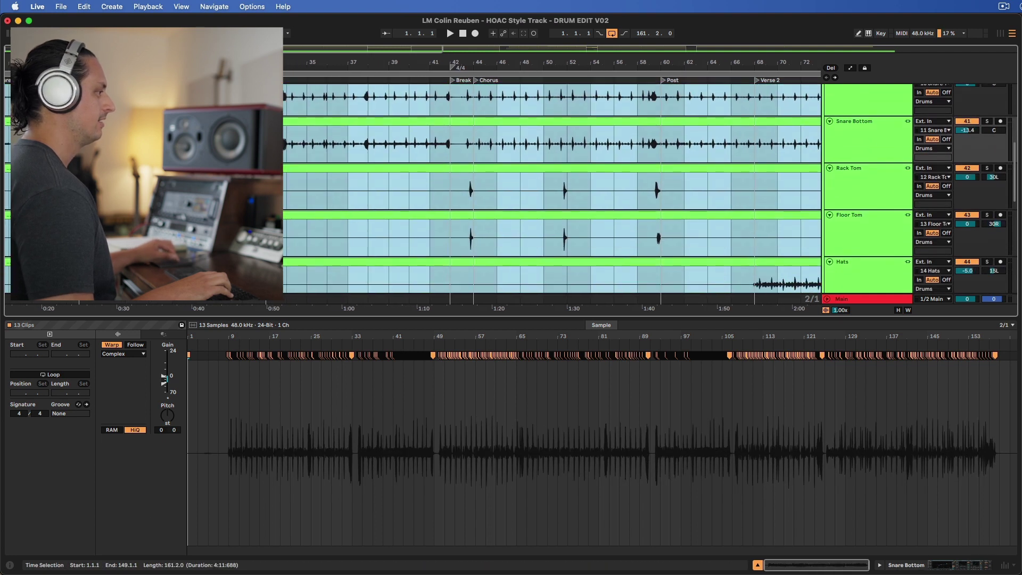
{"action": "left_click", "coordinate": [552, 215]}
{"action": "scroll", "coordinate": [552, 215], "scroll_direction": "up", "scroll_amount": 4}
{"action": "scroll", "coordinate": [552, 192], "scroll_direction": "left", "scroll_amount": 3}
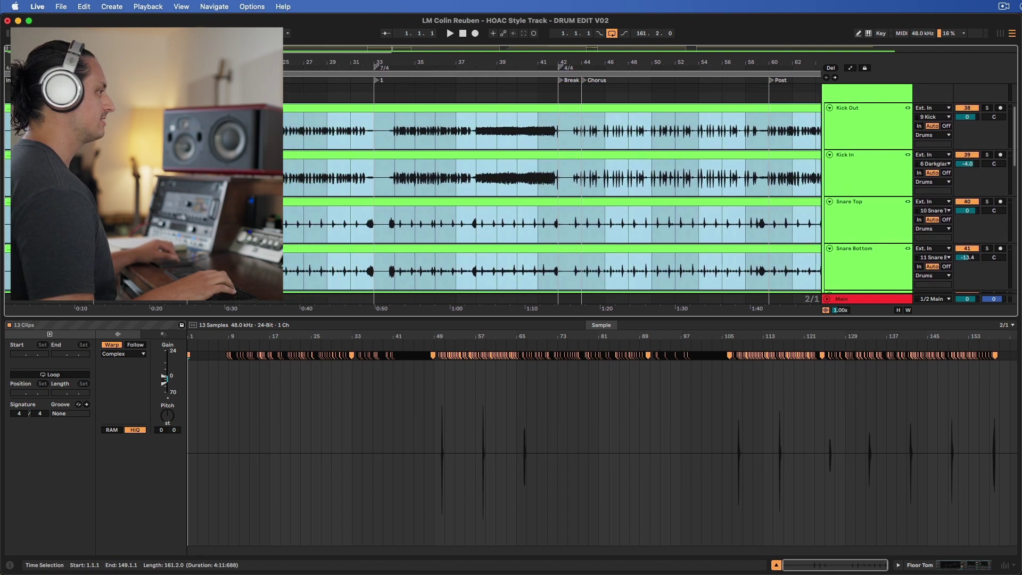
Compare the shared warp markers against the waveforms of the Kick Out, Snare Top and Rack Tom clips in the sample view
{"action": "left_click", "coordinate": [552, 107]}
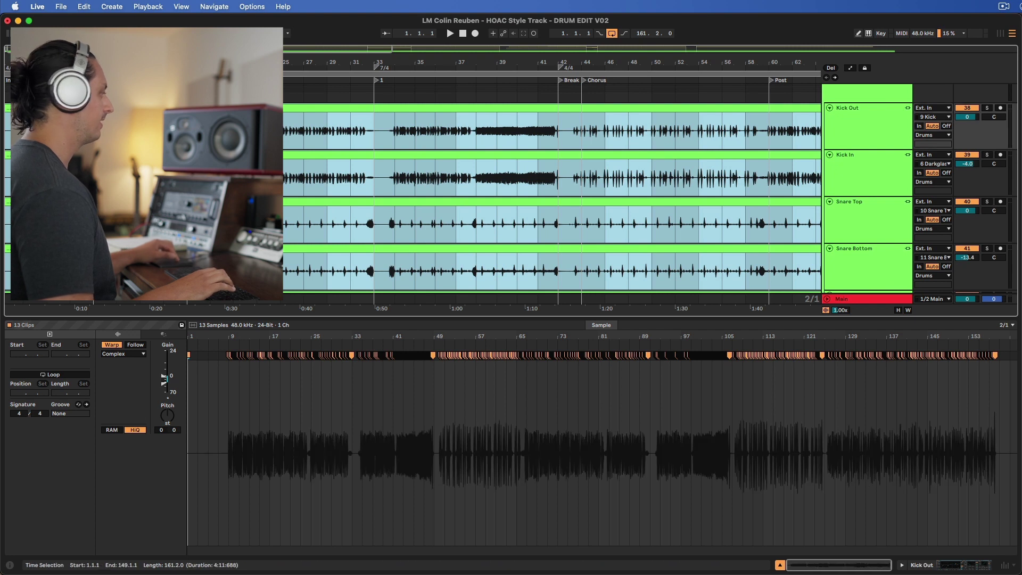
{"action": "scroll", "coordinate": [552, 192], "scroll_direction": "down", "scroll_amount": 2}
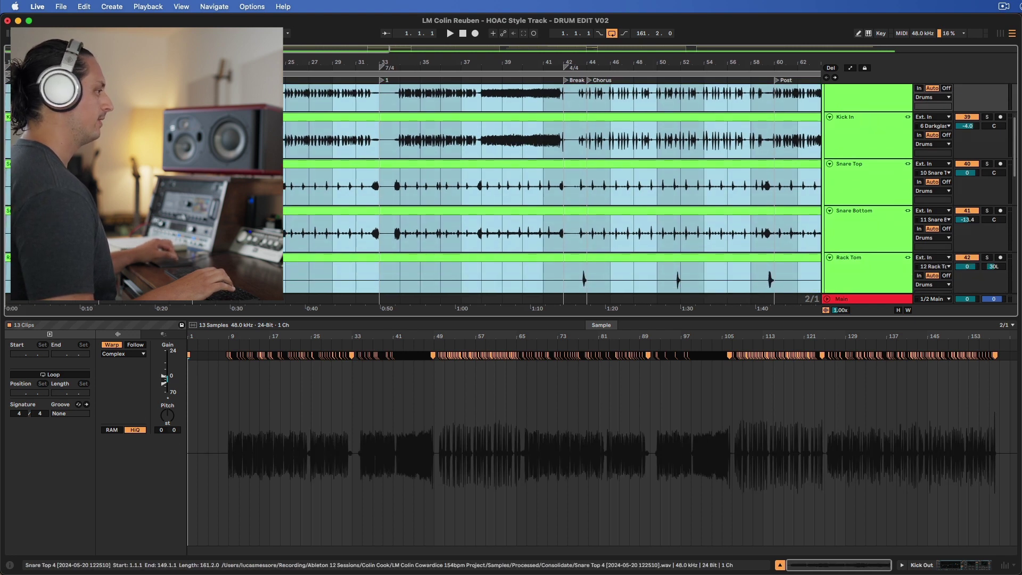
{"action": "scroll", "coordinate": [313, 170], "scroll_direction": "down", "scroll_amount": 5}
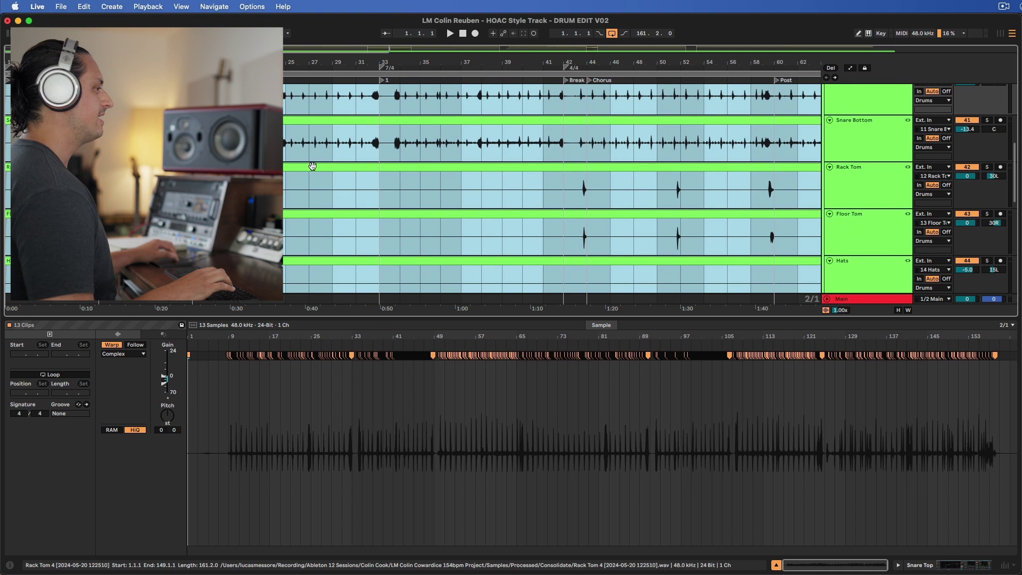
{"action": "scroll", "coordinate": [312, 169], "scroll_direction": "down", "scroll_amount": 1}
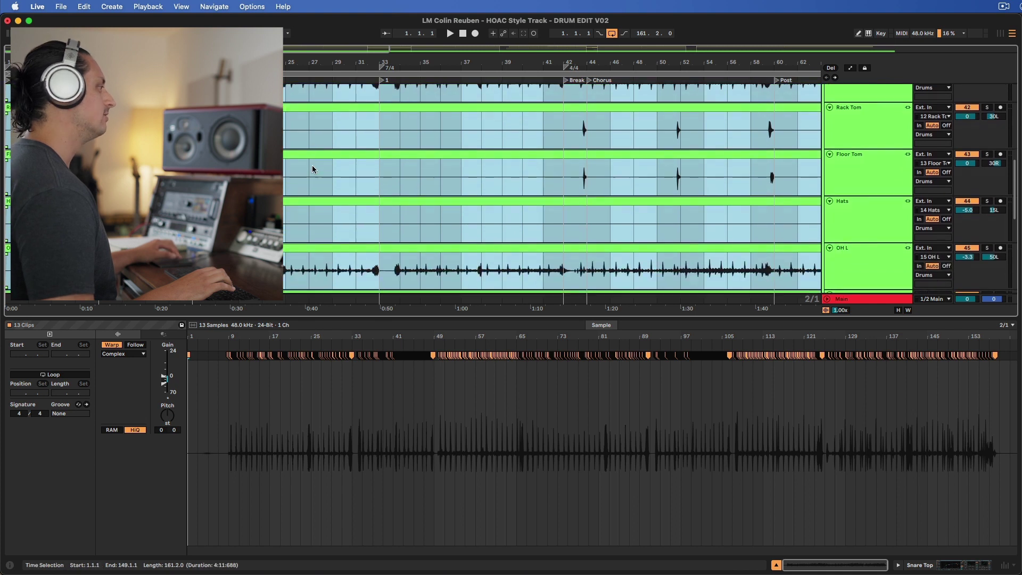
{"action": "left_click", "coordinate": [611, 106]}
{"action": "scroll", "coordinate": [575, 165], "scroll_direction": "down", "scroll_amount": 1}
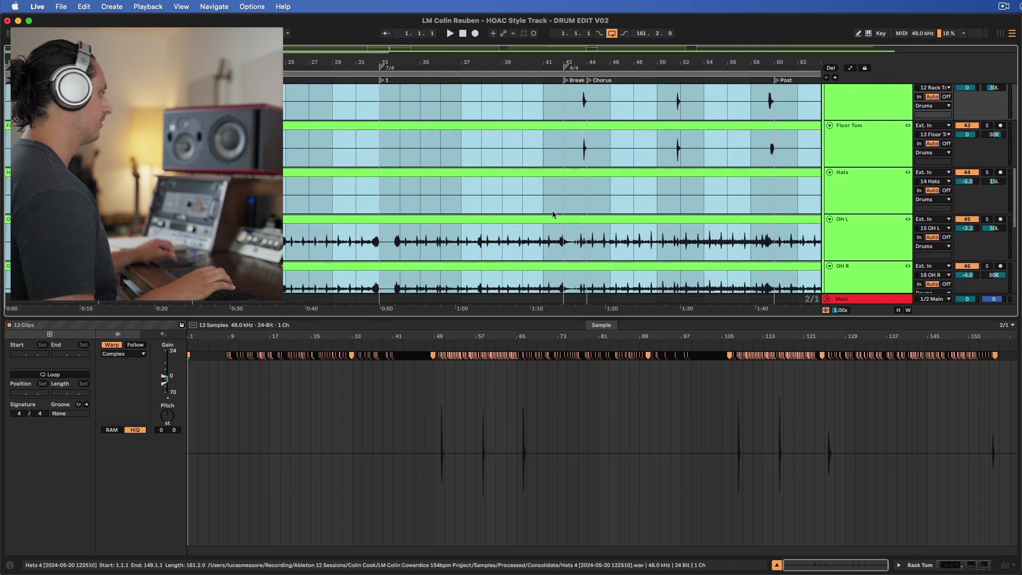
{"action": "scroll", "coordinate": [627, 195], "scroll_direction": "down", "scroll_amount": 5}
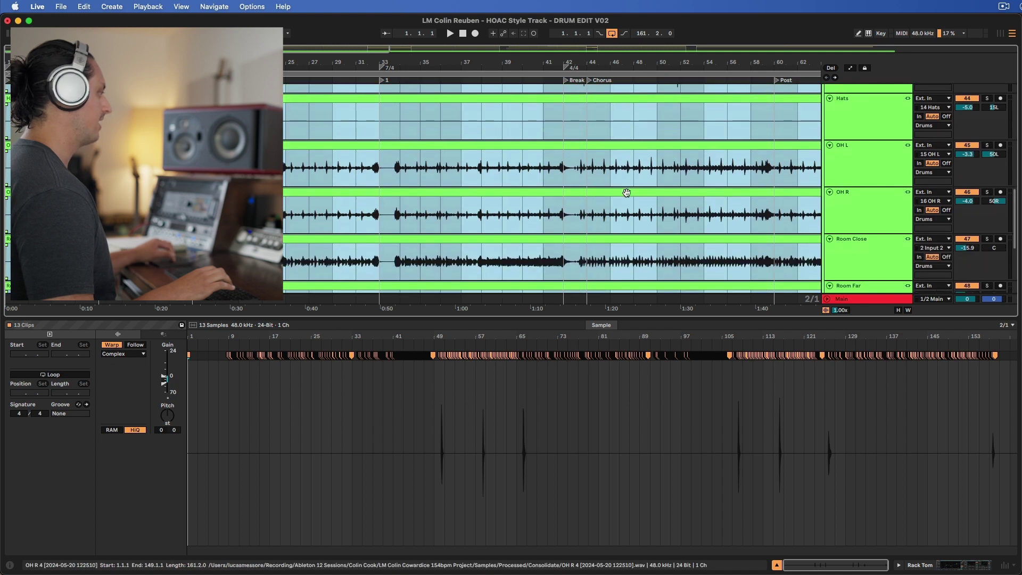
{"action": "scroll", "coordinate": [620, 214], "scroll_direction": "up", "scroll_amount": 14}
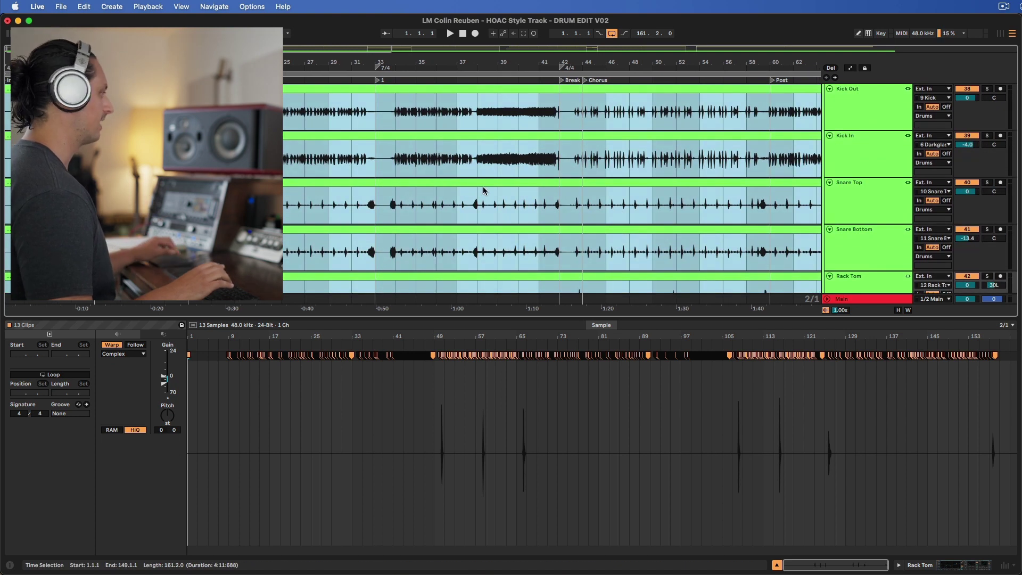
{"action": "left_click", "coordinate": [240, 403]}
{"action": "scroll", "coordinate": [240, 403], "scroll_direction": "up", "scroll_amount": 5}
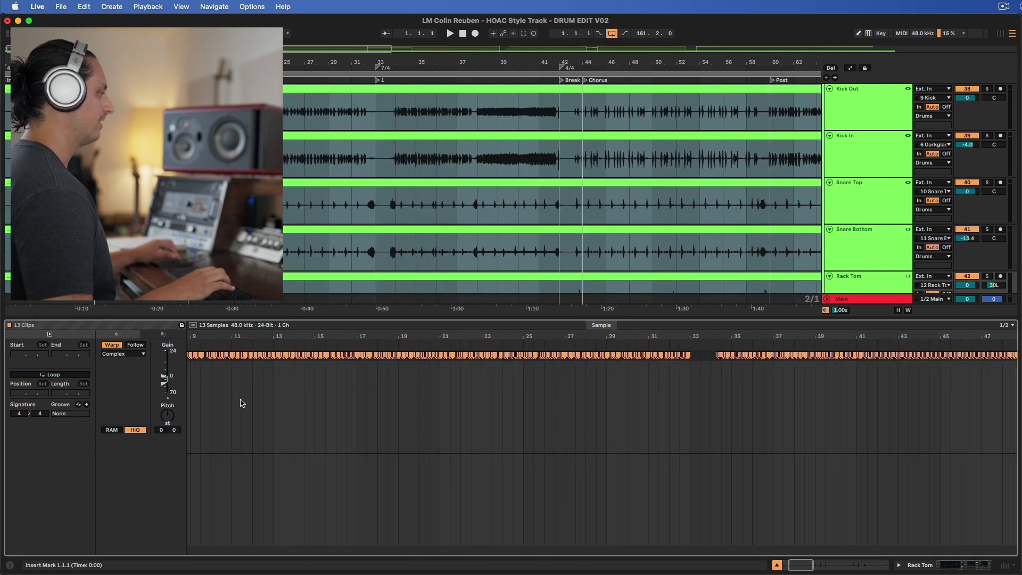
Show the Kick Out sample for the linked drum clips and move the first kick's warp marker onto the start of bar 9
{"action": "scroll", "coordinate": [552, 189], "scroll_direction": "up", "scroll_amount": 4}
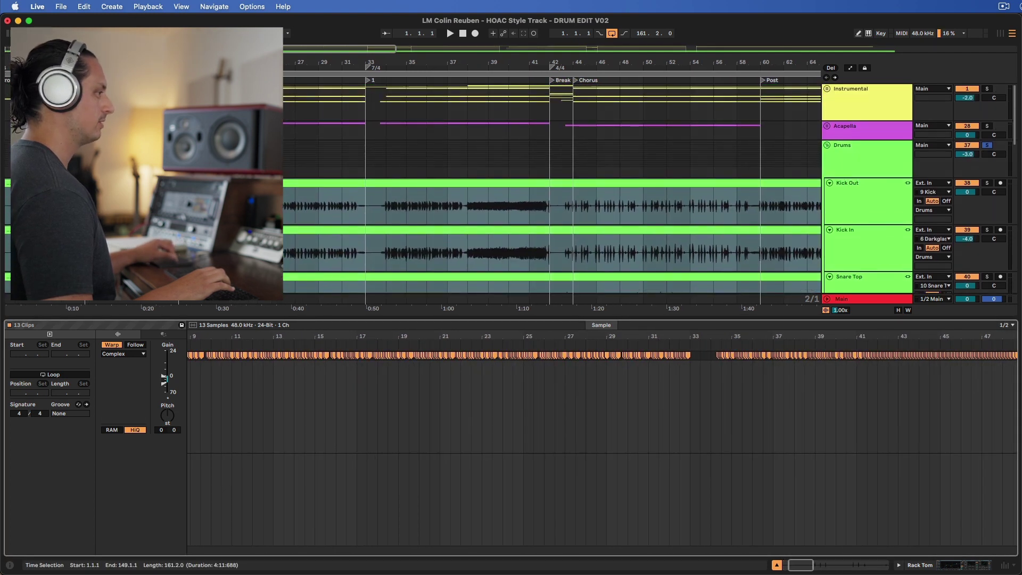
{"action": "left_click", "coordinate": [240, 183]}
{"action": "scroll", "coordinate": [245, 382], "scroll_direction": "down", "scroll_amount": 5}
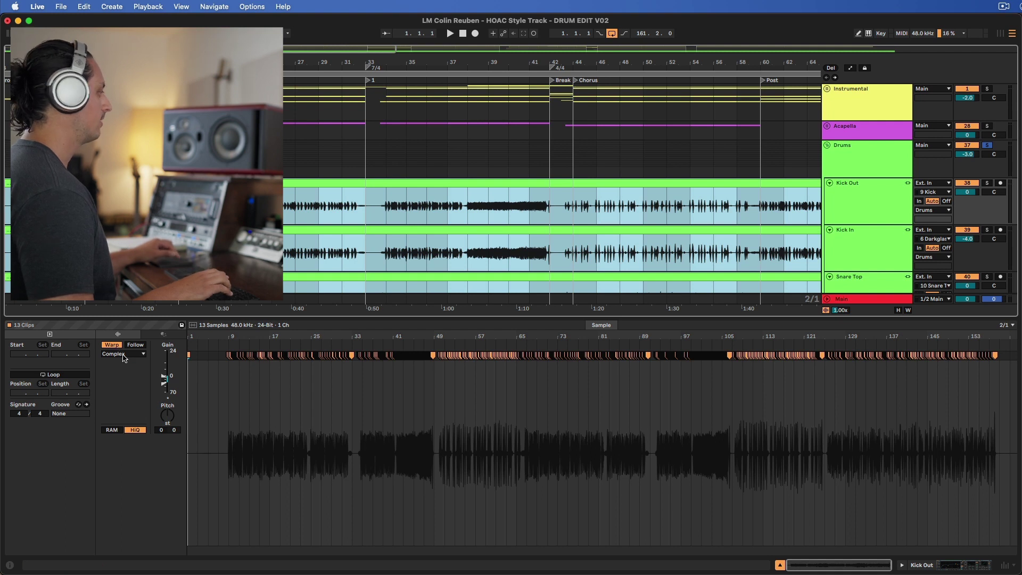
{"action": "left_click", "coordinate": [230, 407]}
{"action": "scroll", "coordinate": [230, 408], "scroll_direction": "up", "scroll_amount": 10}
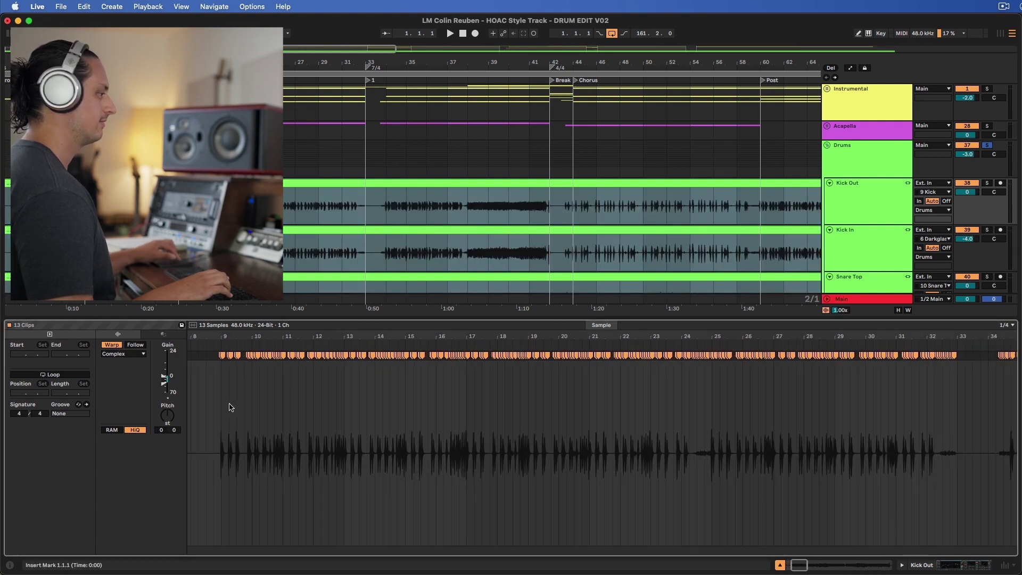
{"action": "key", "text": "alt+2"}
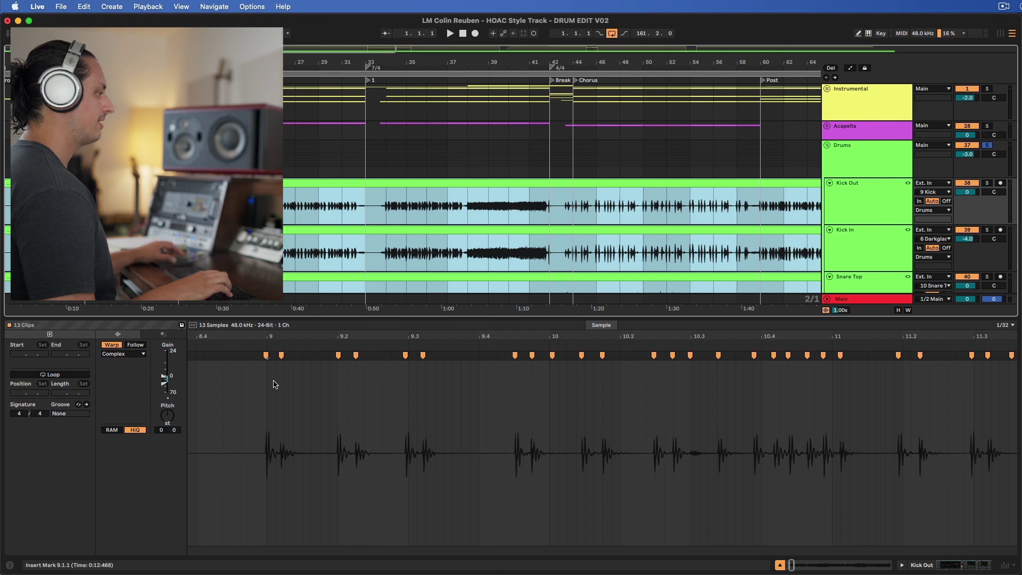
{"action": "scroll", "coordinate": [274, 385], "scroll_direction": "up", "scroll_amount": 5}
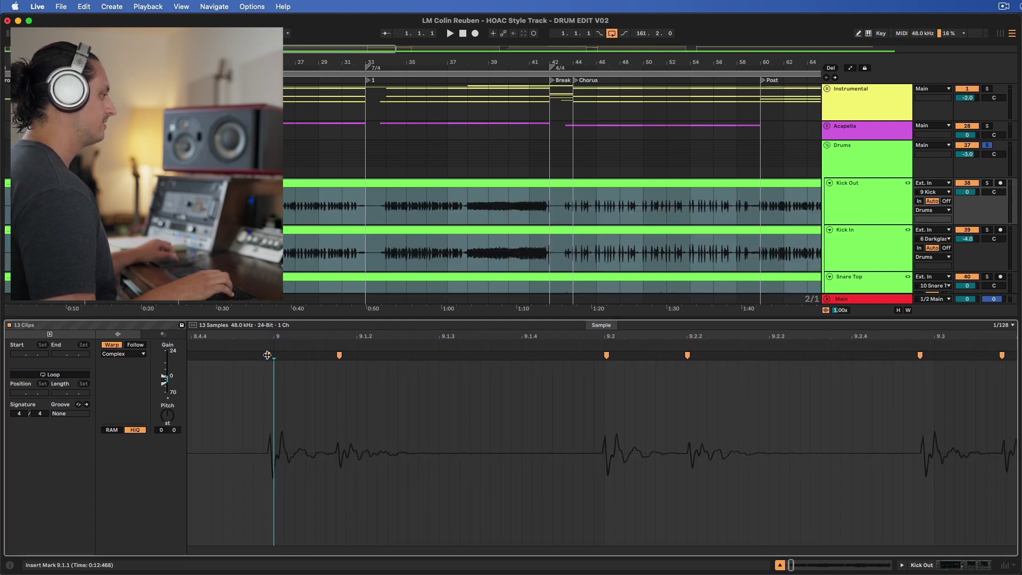
{"action": "left_click_drag", "start_coordinate": [268, 355], "coordinate": [273, 357]}
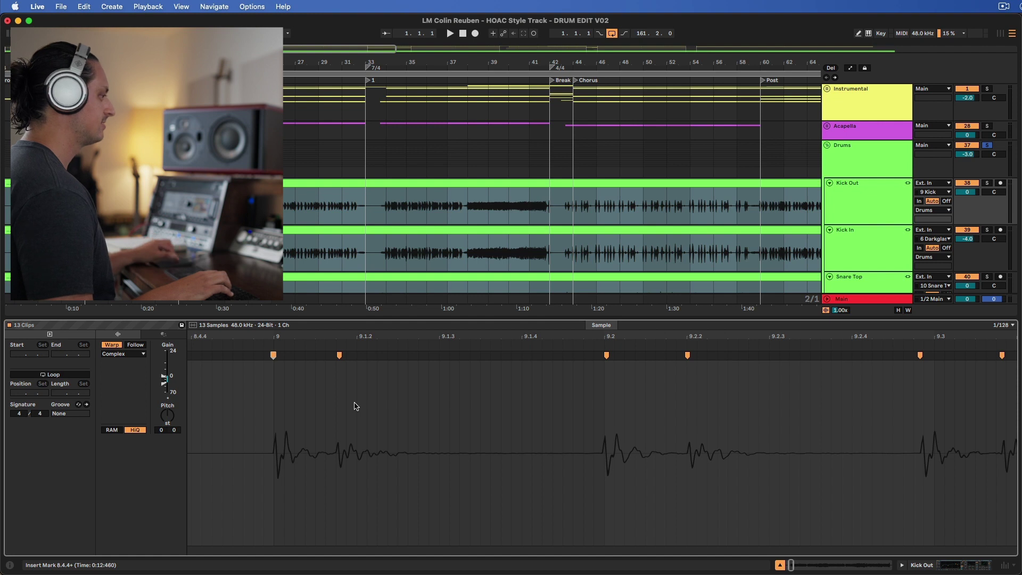
{"action": "scroll", "coordinate": [461, 443], "scroll_direction": "down", "scroll_amount": 3}
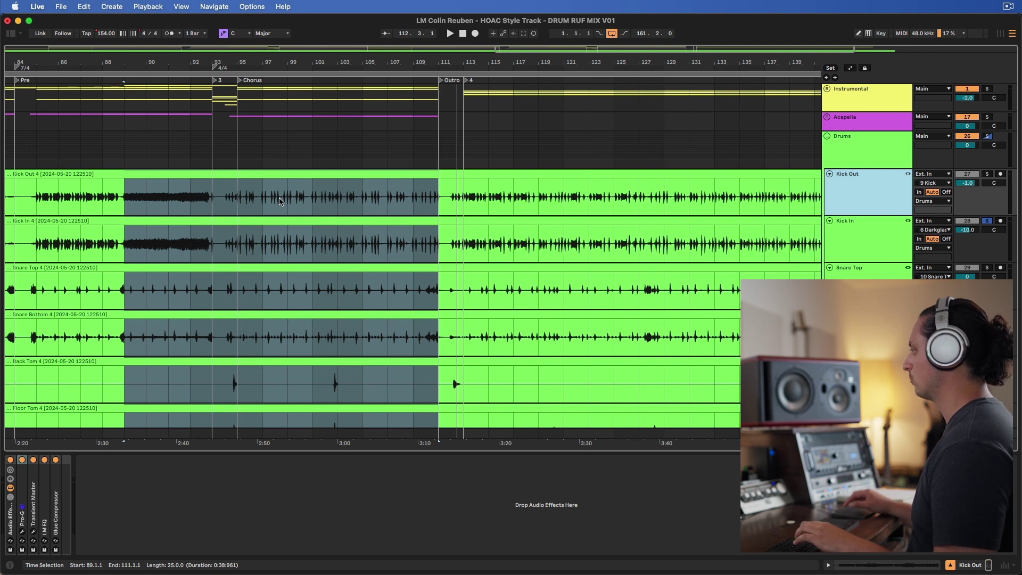
In the DRUM RUF MIX V01 set, clear the current solos and solo the Kick Out track
{"action": "left_click", "coordinate": [858, 157]}
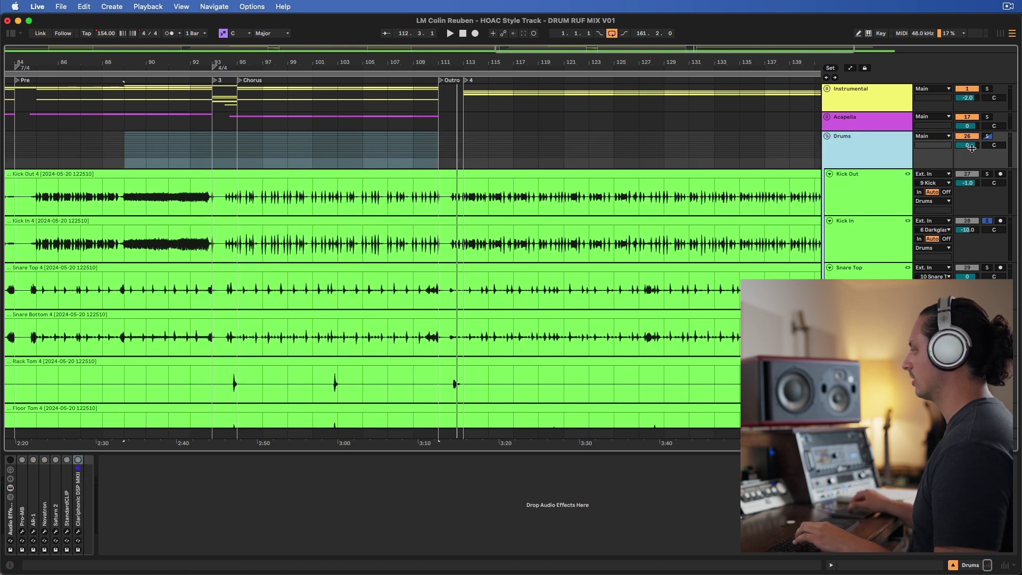
{"action": "left_click", "coordinate": [987, 137]}
{"action": "left_click", "coordinate": [878, 178]}
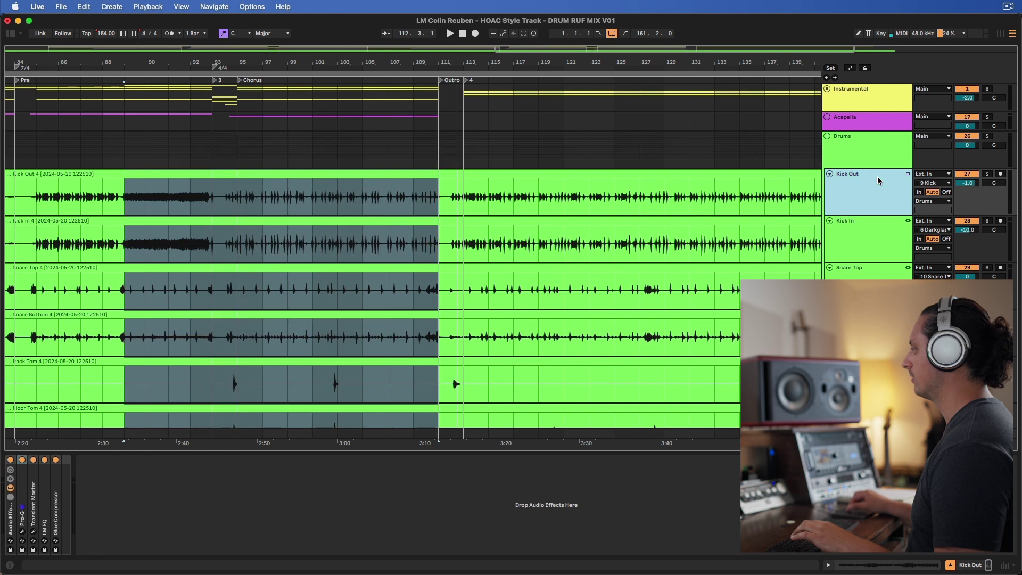
{"action": "left_click", "coordinate": [987, 174]}
Audition the soloed Kick Out from bar 89 with its Audio Effect Rack bypassed, and reactivate the rack after stopping playback
{"action": "left_click", "coordinate": [865, 178]}
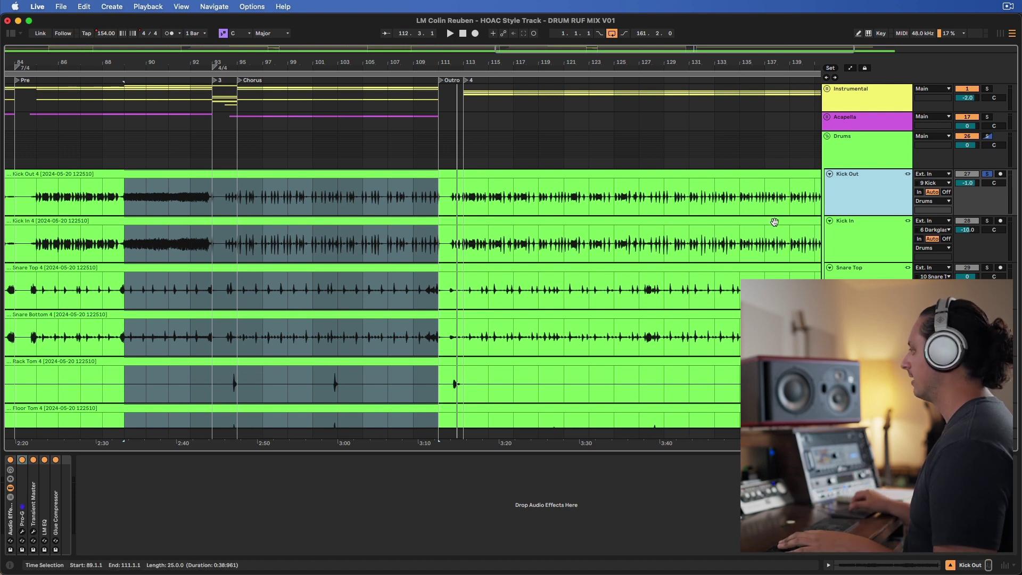
{"action": "left_click", "coordinate": [872, 160]}
{"action": "left_click", "coordinate": [874, 176]}
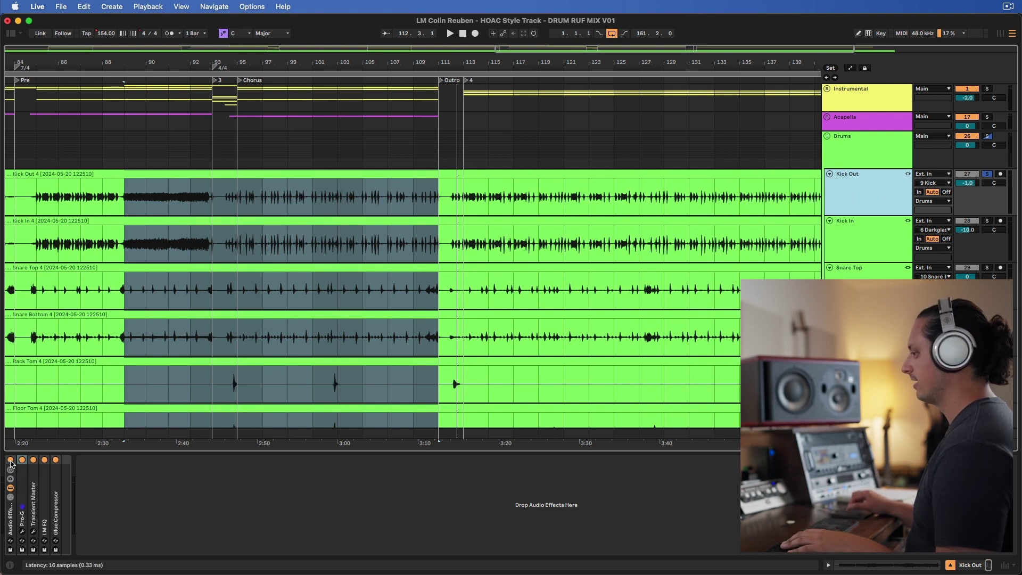
{"action": "key", "text": "space"}
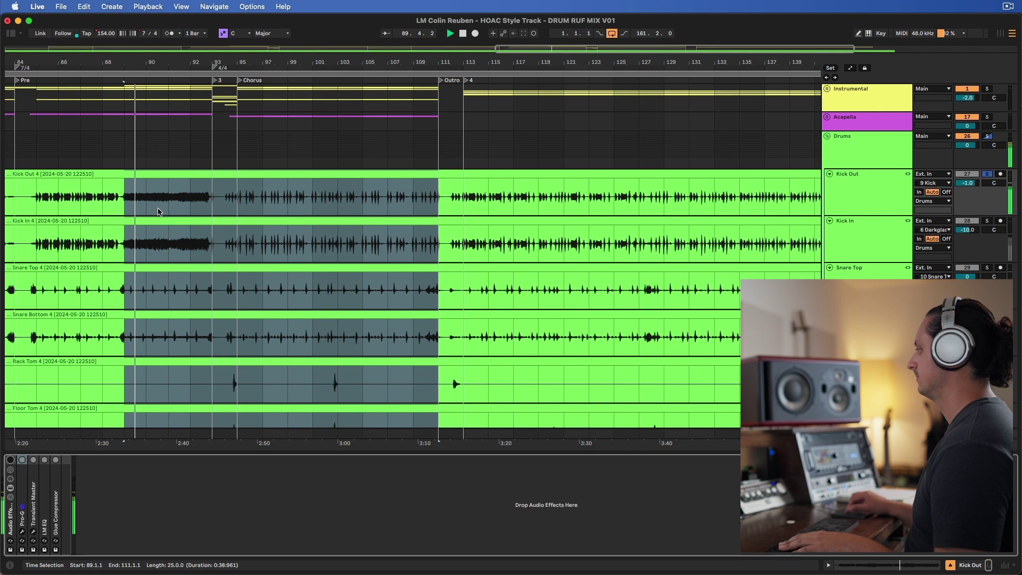
{"action": "left_click", "coordinate": [154, 503]}
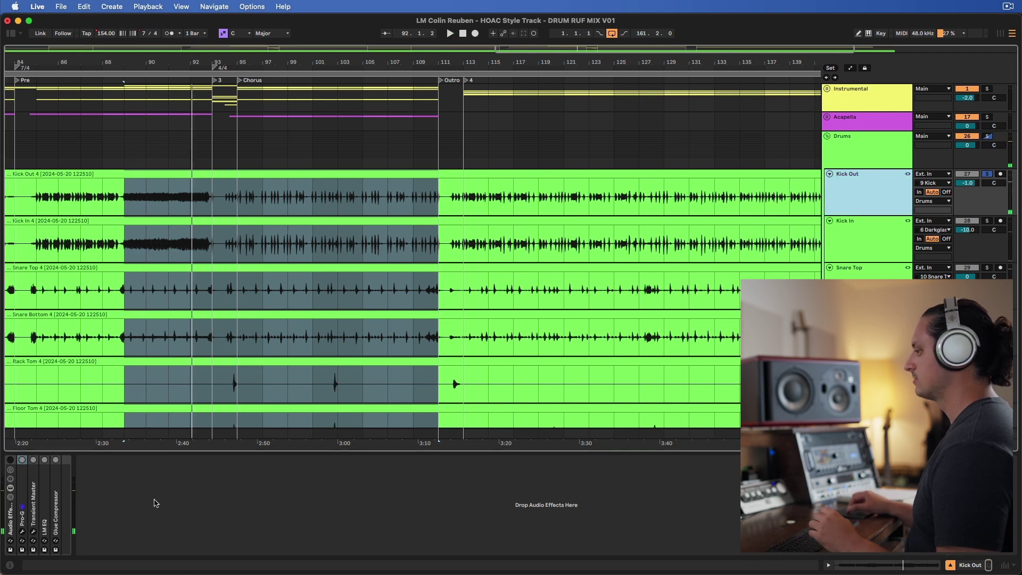
{"action": "left_click", "coordinate": [21, 472]}
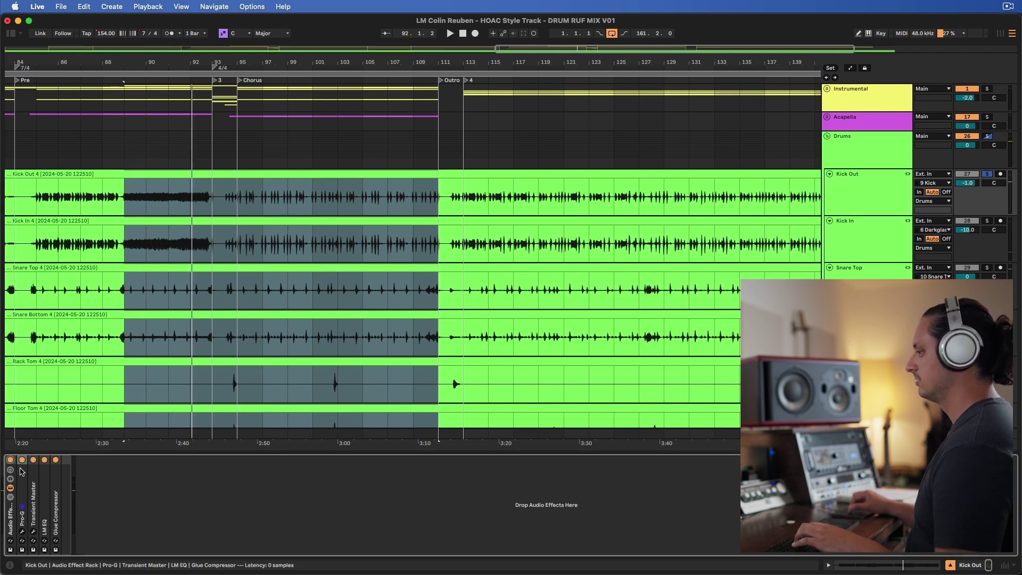
Unfold the Pro-G gate on the Kick Out track, examine its settings in the plug-in window and close the window
{"action": "left_click", "coordinate": [22, 464]}
{"action": "left_click", "coordinate": [40, 460]}
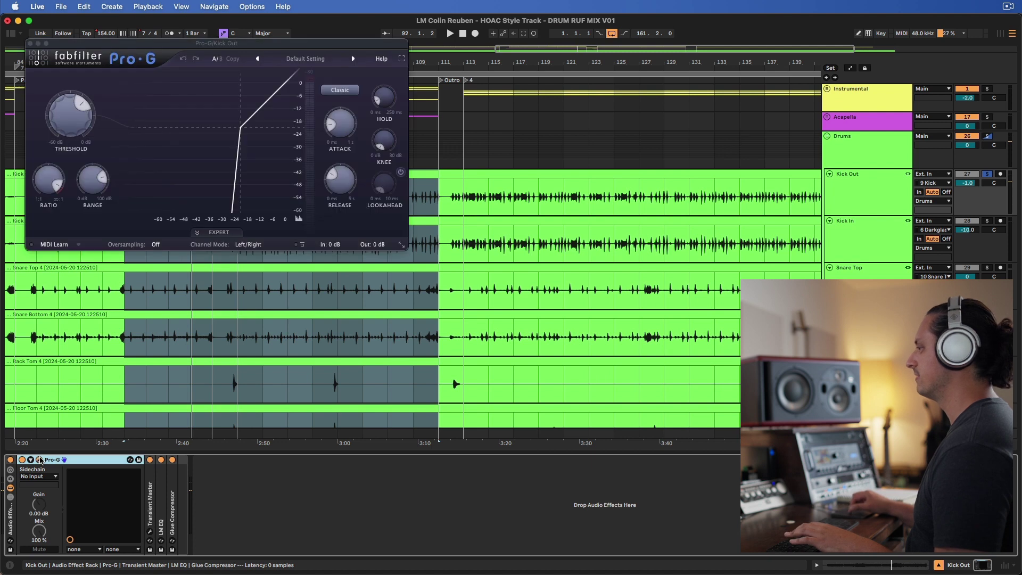
{"action": "left_click", "coordinate": [39, 459]}
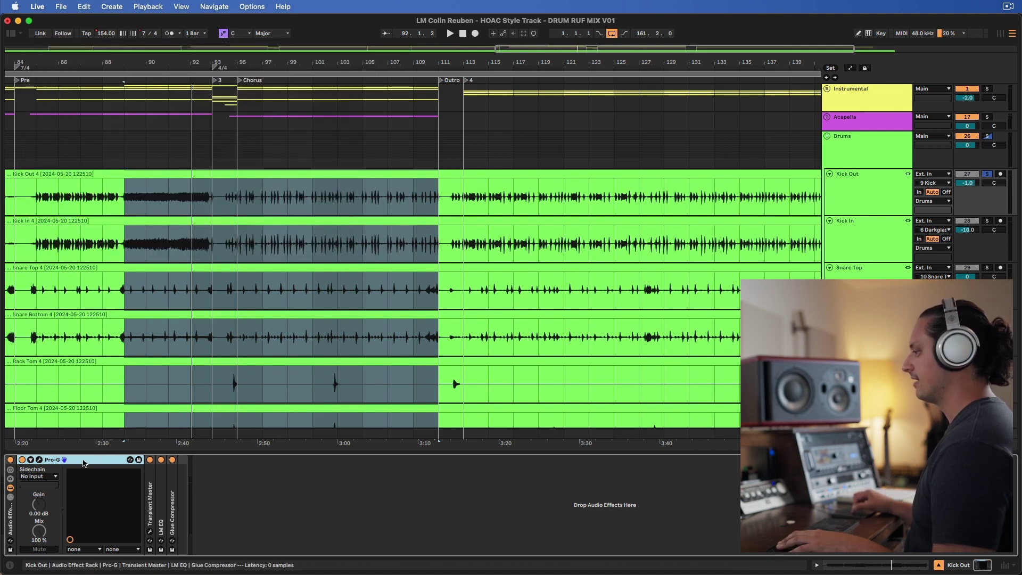
Fold Pro-G, unfold Transient Master on Kick Out, examine its attack and sustain settings in its window, and close the window
{"action": "double_click", "coordinate": [83, 463]}
{"action": "double_click", "coordinate": [33, 479]}
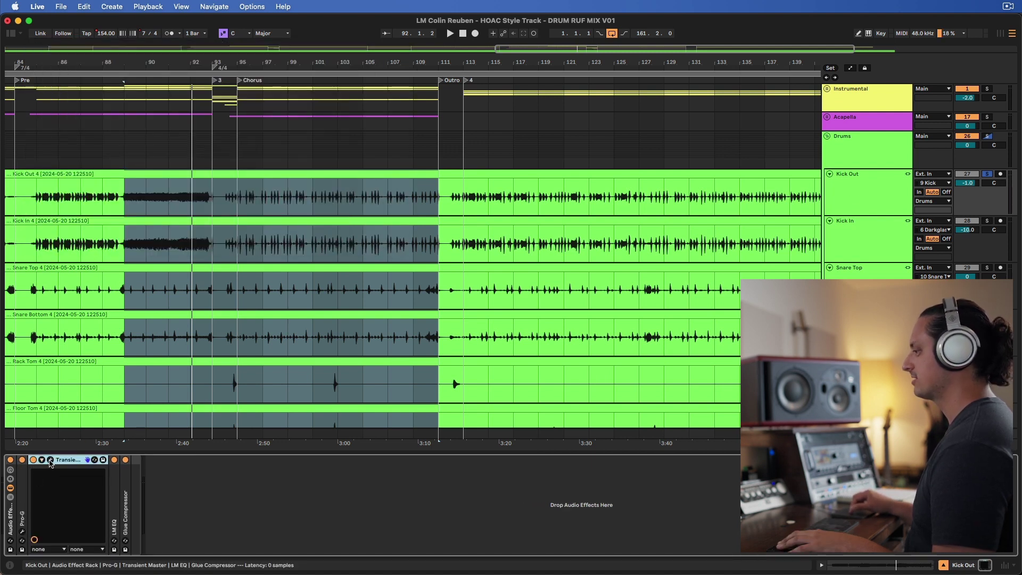
{"action": "left_click", "coordinate": [50, 460]}
{"action": "left_click_drag", "start_coordinate": [212, 55], "coordinate": [429, 166]}
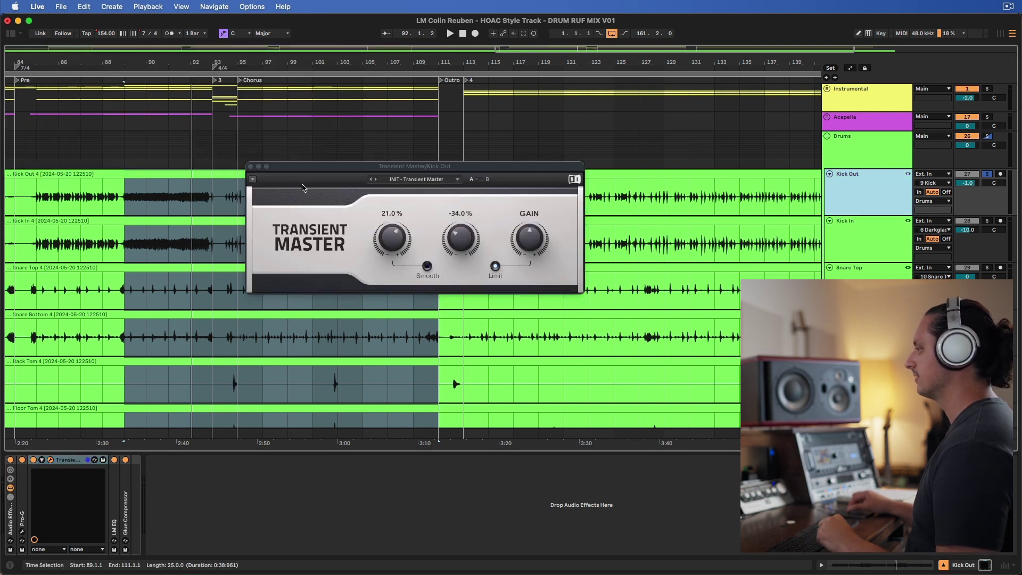
{"action": "left_click", "coordinate": [251, 167]}
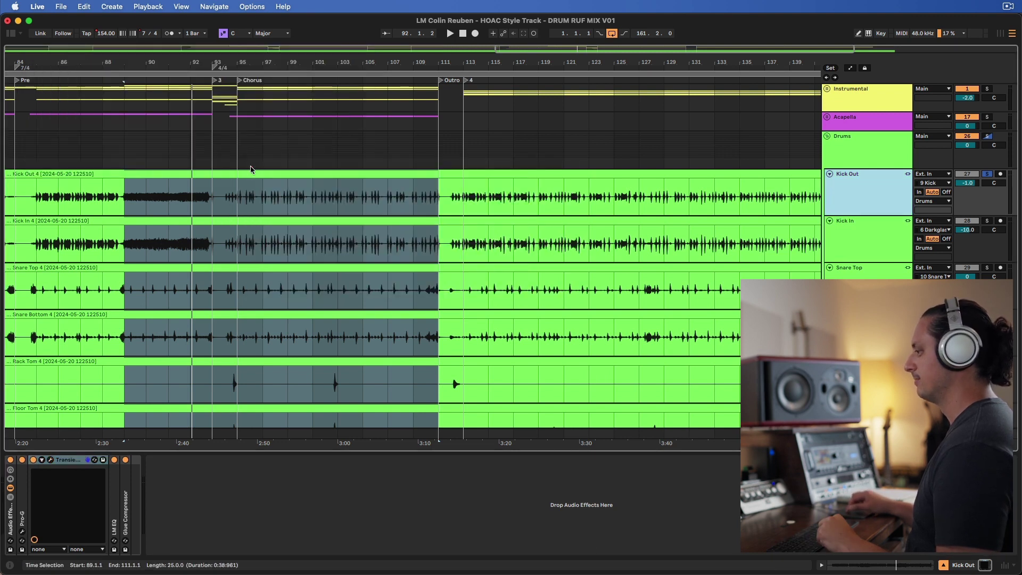
Fold Transient Master, unfold LM EQ on Kick Out and inspect its low-mid dip and low-cut bands
{"action": "double_click", "coordinate": [68, 459]}
{"action": "double_click", "coordinate": [44, 479]}
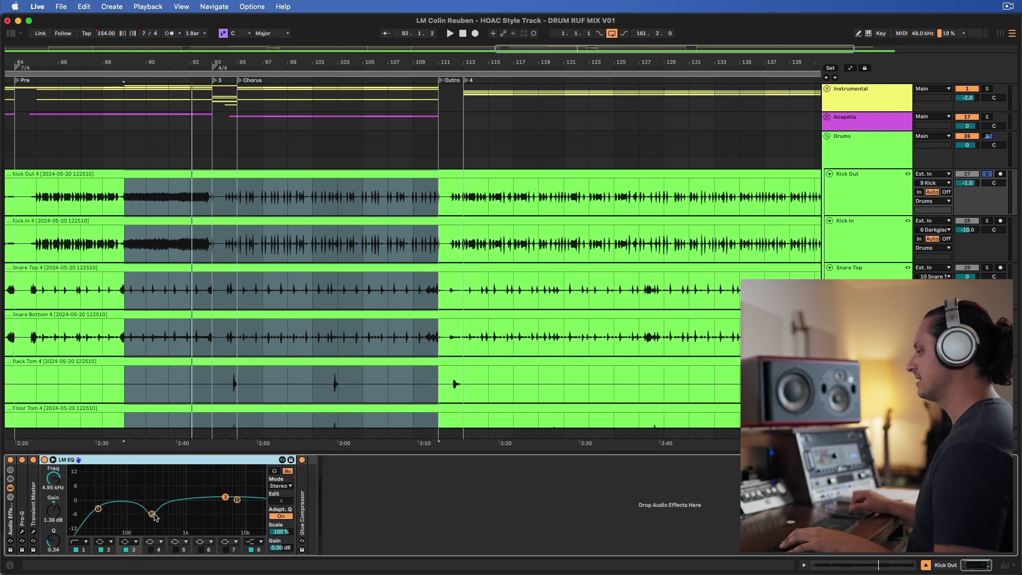
{"action": "left_click", "coordinate": [152, 515]}
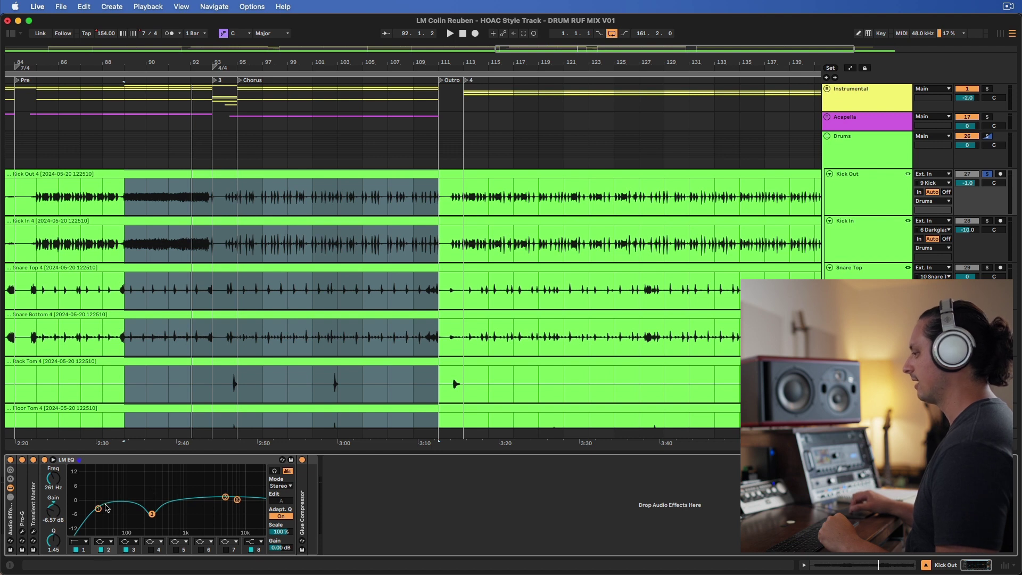
{"action": "left_click_drag", "start_coordinate": [98, 509], "coordinate": [98, 509]}
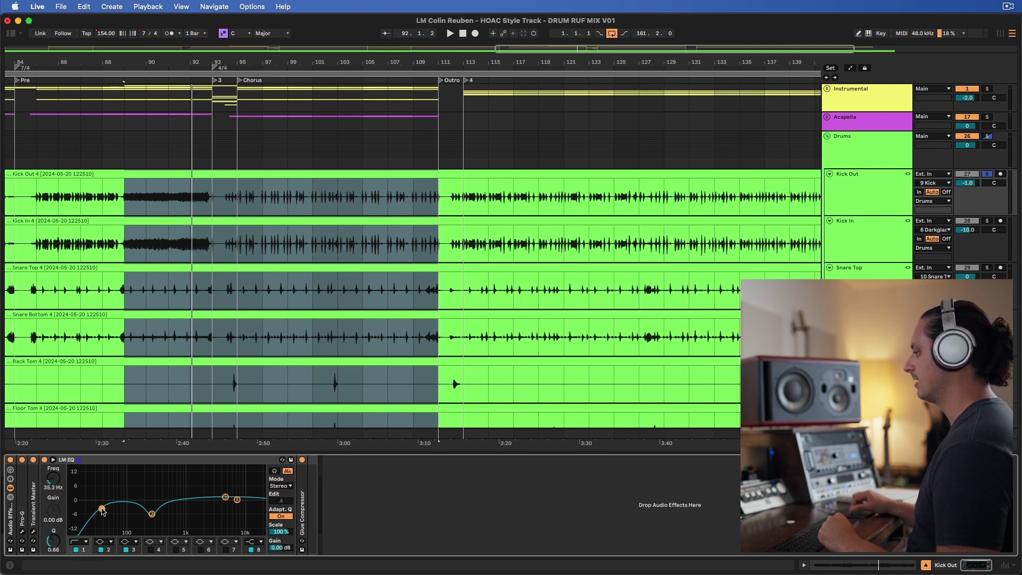
Switch from LM EQ to the Glue Compressor on Kick Out and play from bar 89 to observe its gain reduction
{"action": "double_click", "coordinate": [133, 461]}
{"action": "double_click", "coordinate": [57, 486]}
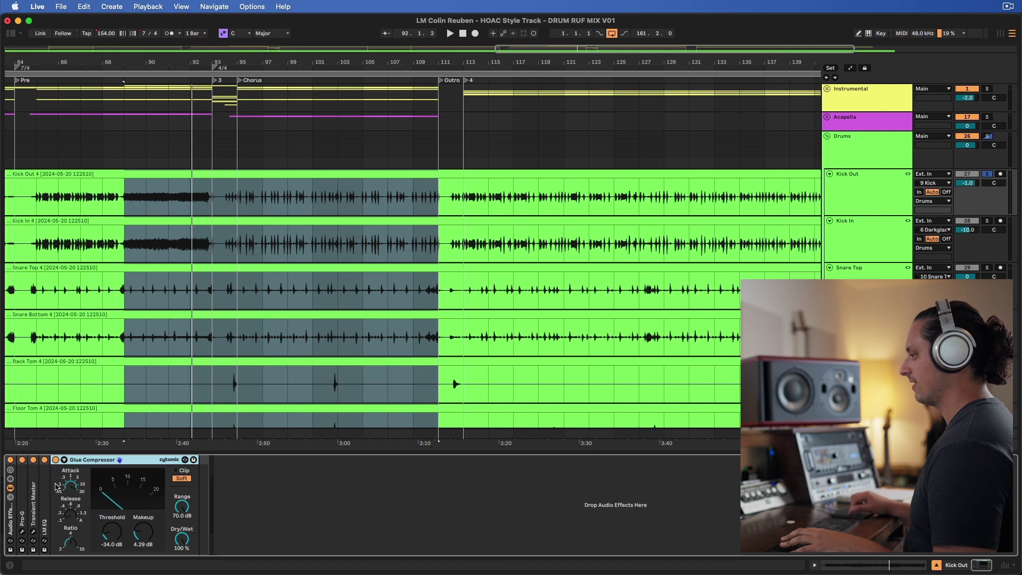
{"action": "key", "text": "space"}
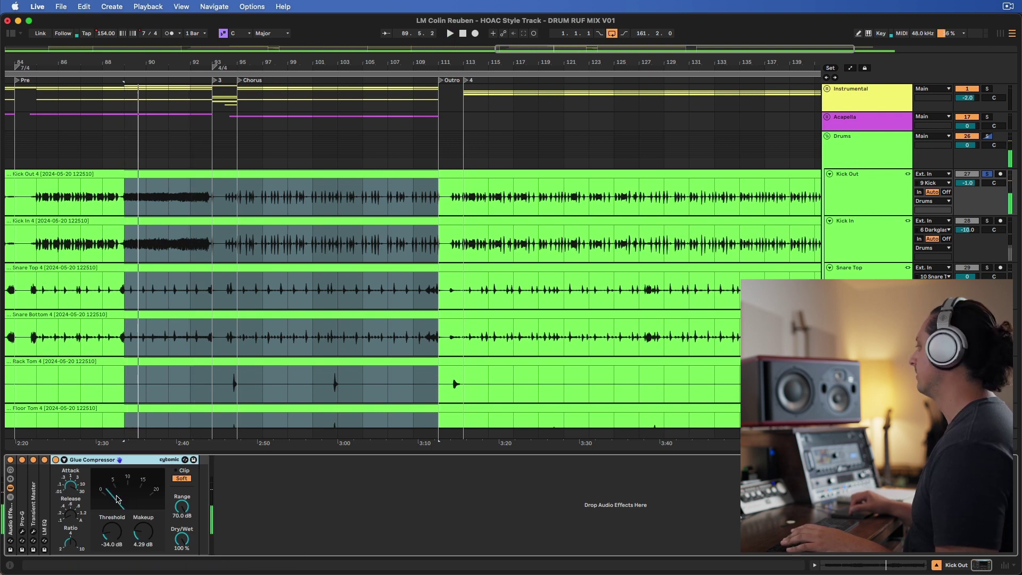
Solo the Kick In and Kick Out tracks together and select Kick In to show its effect devices
{"action": "left_click", "coordinate": [857, 190]}
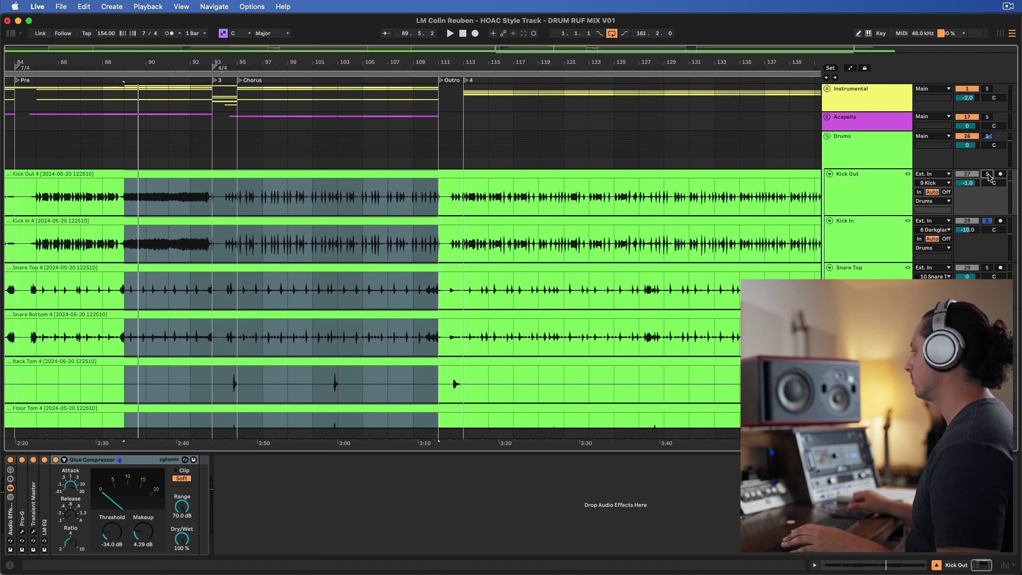
{"action": "left_click", "coordinate": [867, 238]}
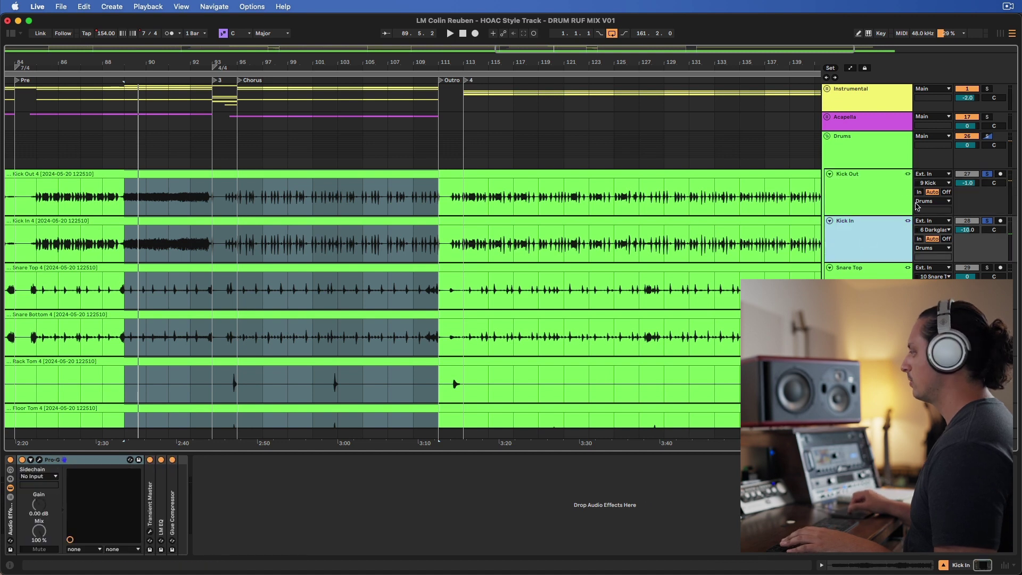
{"action": "left_click", "coordinate": [876, 207]}
{"action": "left_click", "coordinate": [852, 228]}
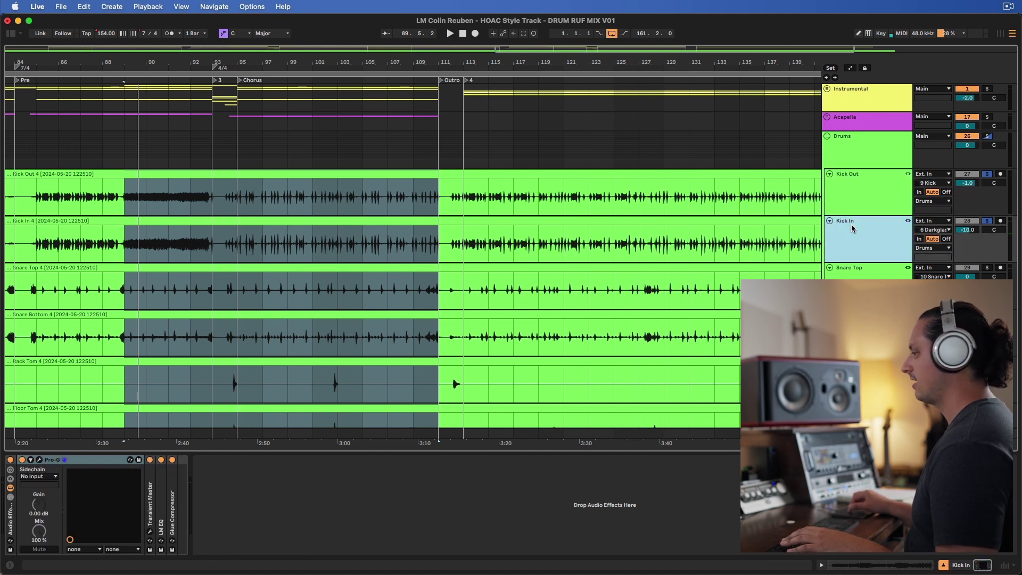
Fold Pro-G on Kick In, unfold Transient Master to check its plug-in window, and fold it again
{"action": "double_click", "coordinate": [84, 462]}
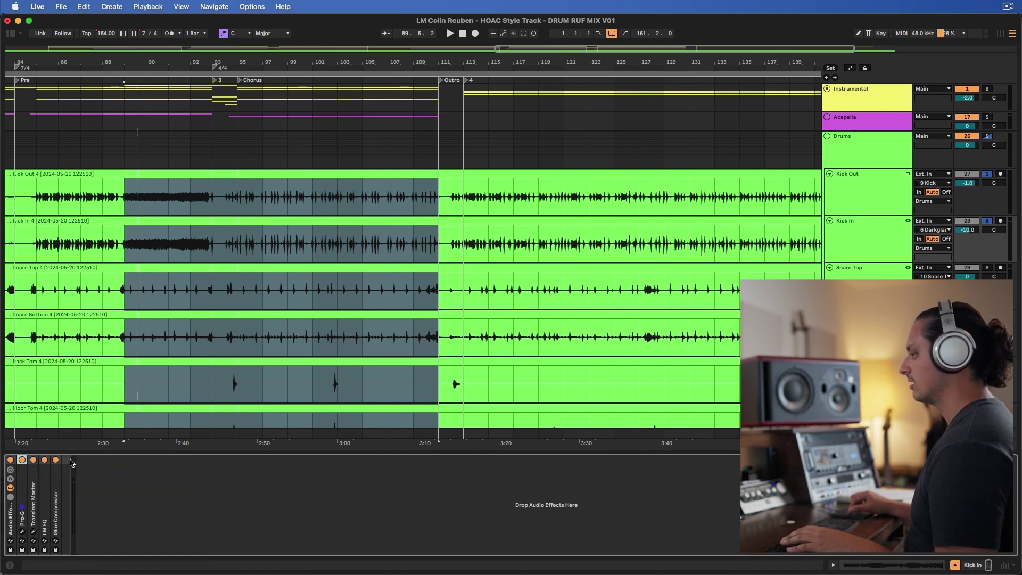
{"action": "double_click", "coordinate": [33, 477]}
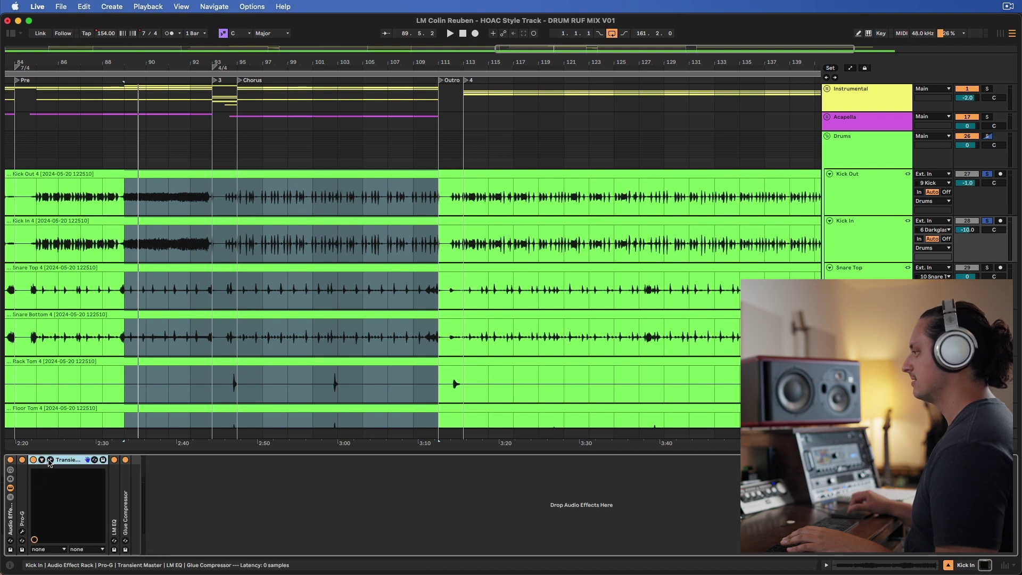
{"action": "left_click", "coordinate": [49, 460]}
{"action": "left_click", "coordinate": [49, 461]}
{"action": "double_click", "coordinate": [61, 462]}
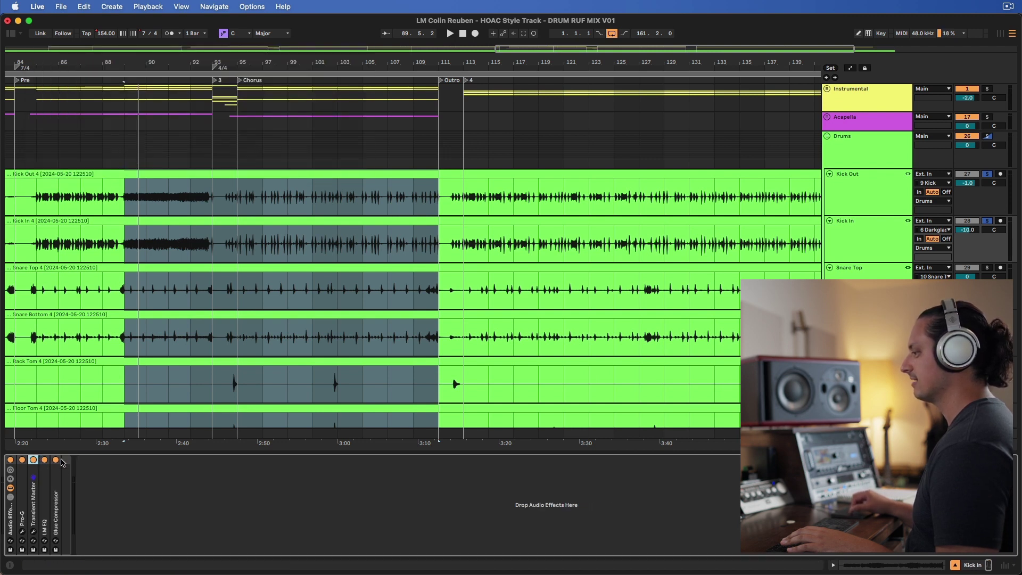
Inspect the LM EQ curve on Kick In, fold the EQ, and unfold the Glue Compressor to view its settings
{"action": "double_click", "coordinate": [44, 482]}
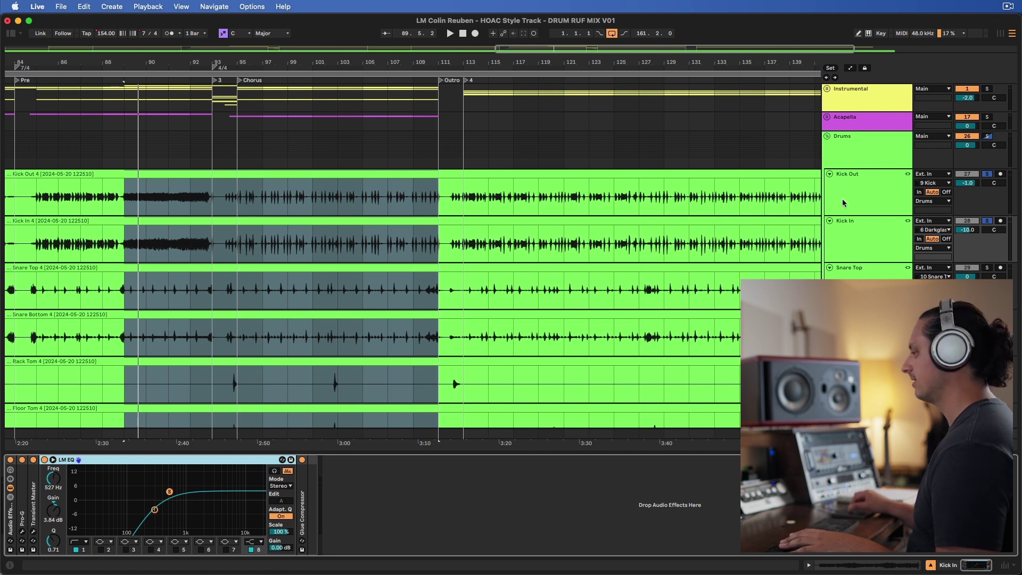
{"action": "double_click", "coordinate": [196, 460]}
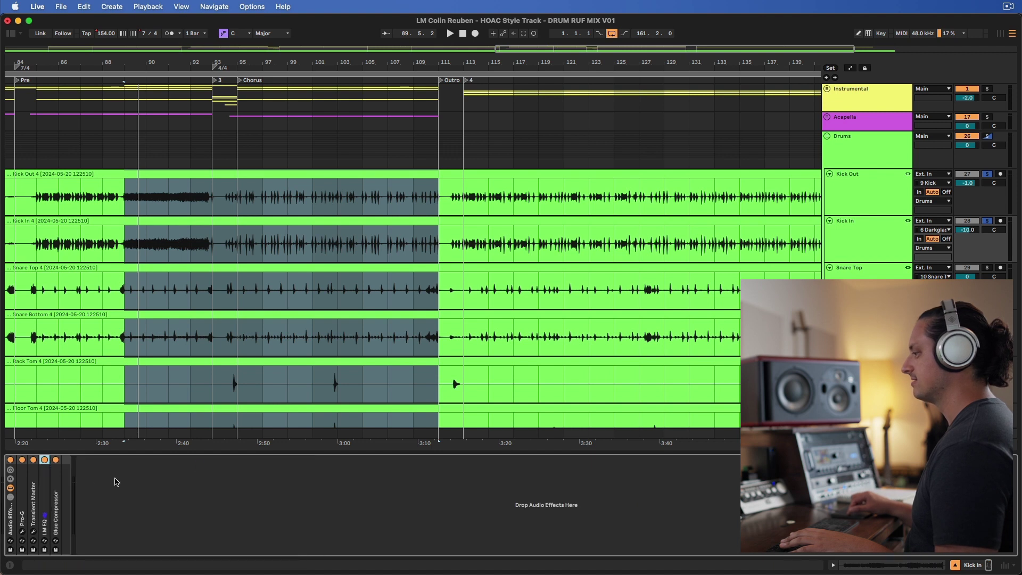
{"action": "double_click", "coordinate": [61, 483]}
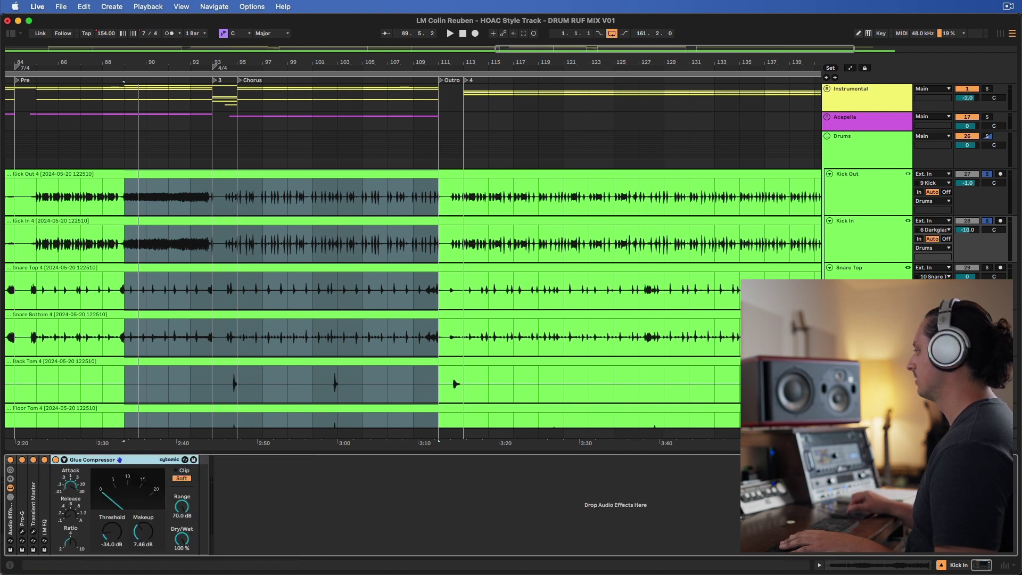
{"action": "left_click", "coordinate": [873, 198]}
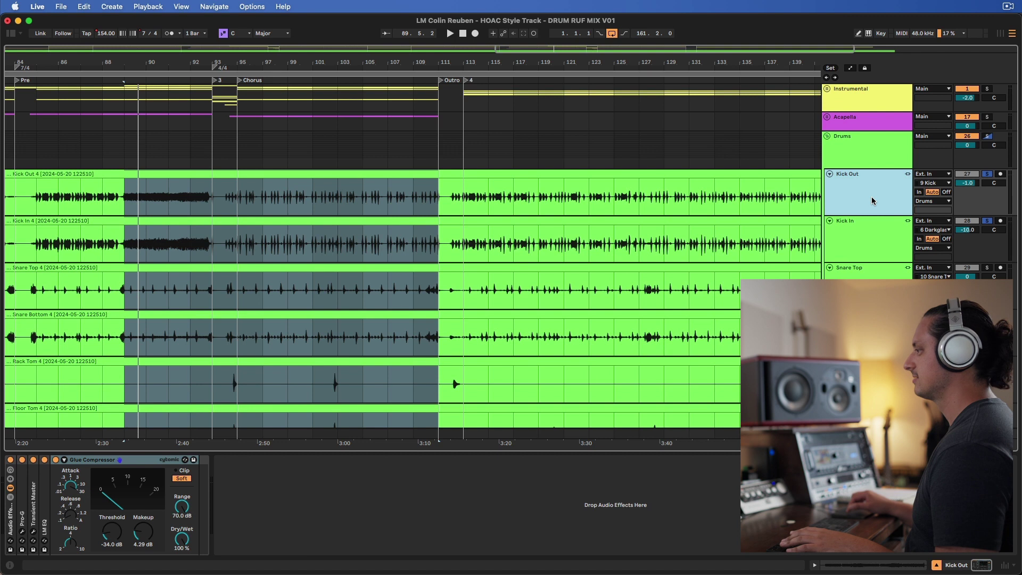
{"action": "key", "text": "space"}
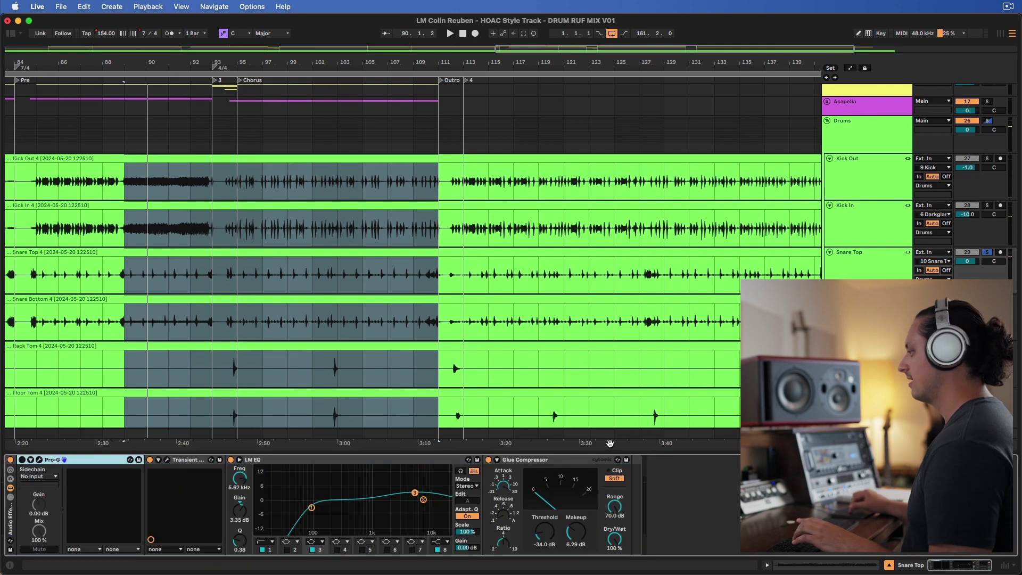
Delete the Pro-G gate from Snare Top's effect rack
{"action": "left_click", "coordinate": [79, 461]}
{"action": "key", "text": "Delete"}
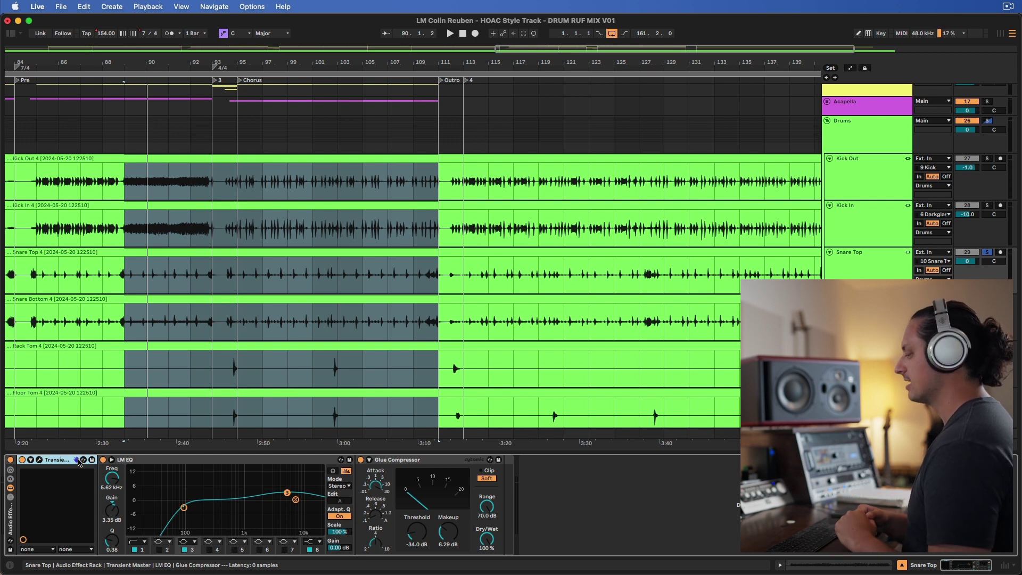
Examine Transient Master's attack and sustain settings on Snare Top, close and fold it, and focus on LM EQ
{"action": "left_click", "coordinate": [39, 461]}
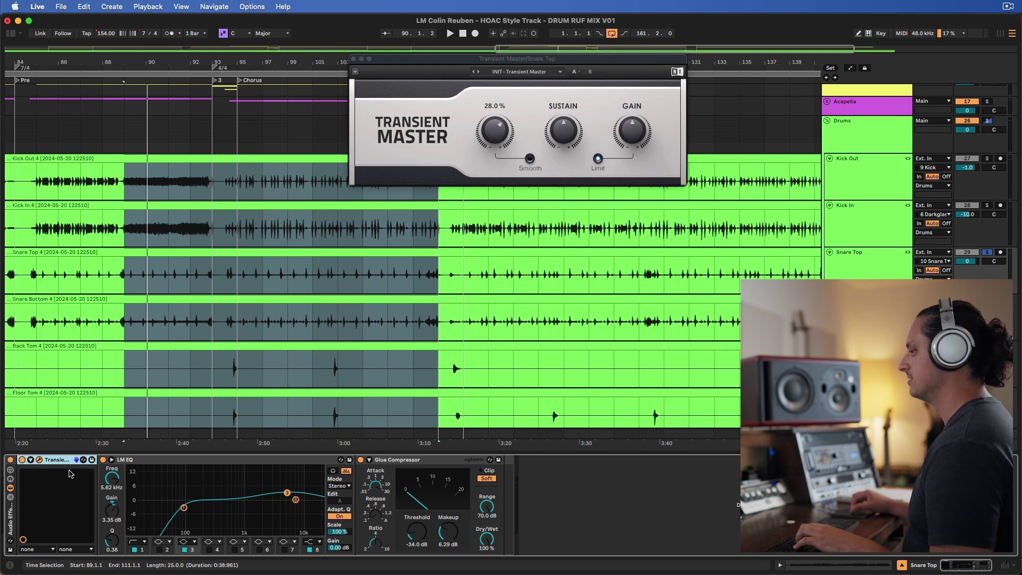
{"action": "left_click", "coordinate": [353, 59]}
{"action": "double_click", "coordinate": [62, 460]}
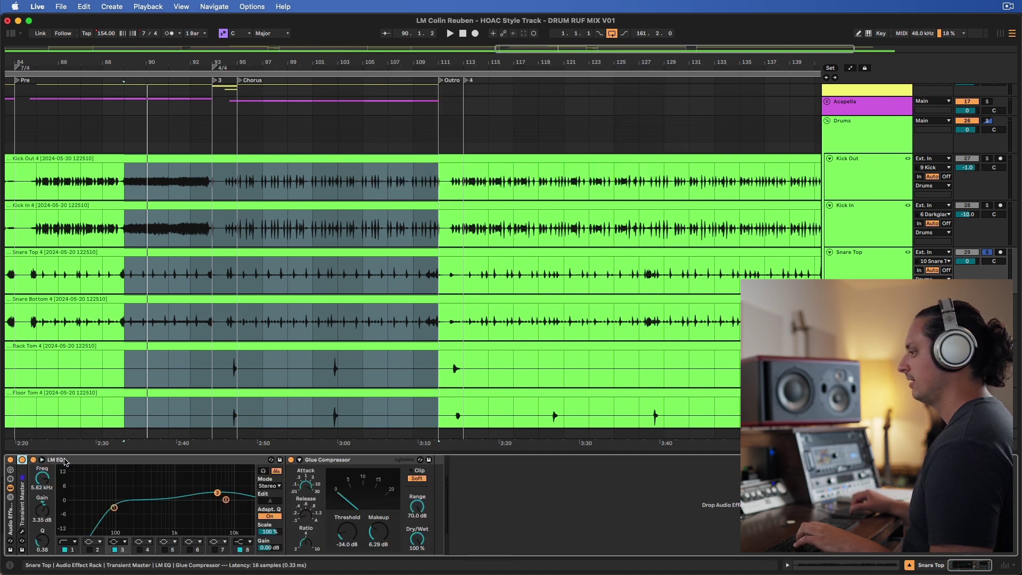
{"action": "left_click", "coordinate": [65, 461]}
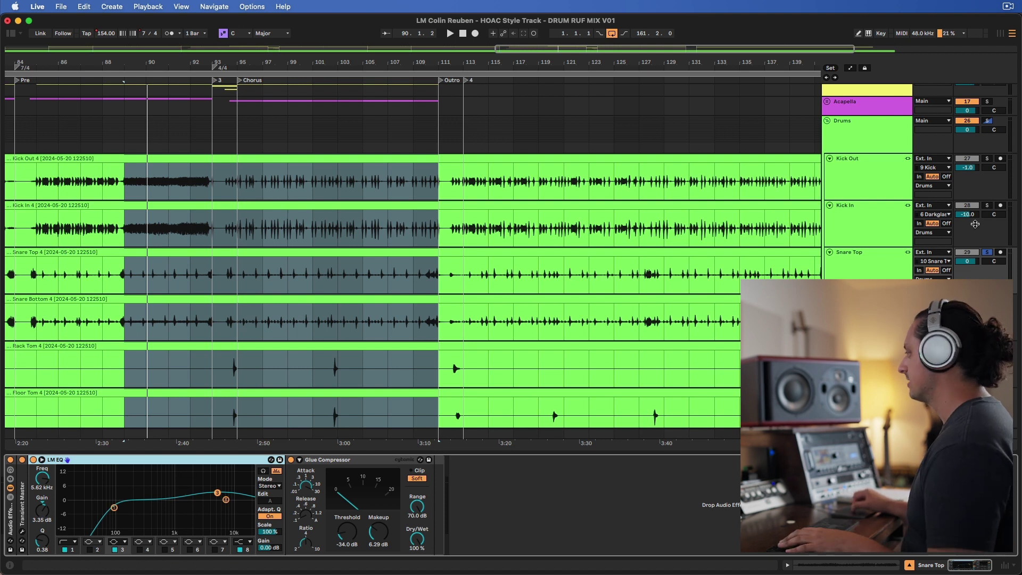
Audition the soloed Snare Top track from bar 89 while watching its LM EQ and Glue Compressor, and stop playback
{"action": "left_click", "coordinate": [887, 273]}
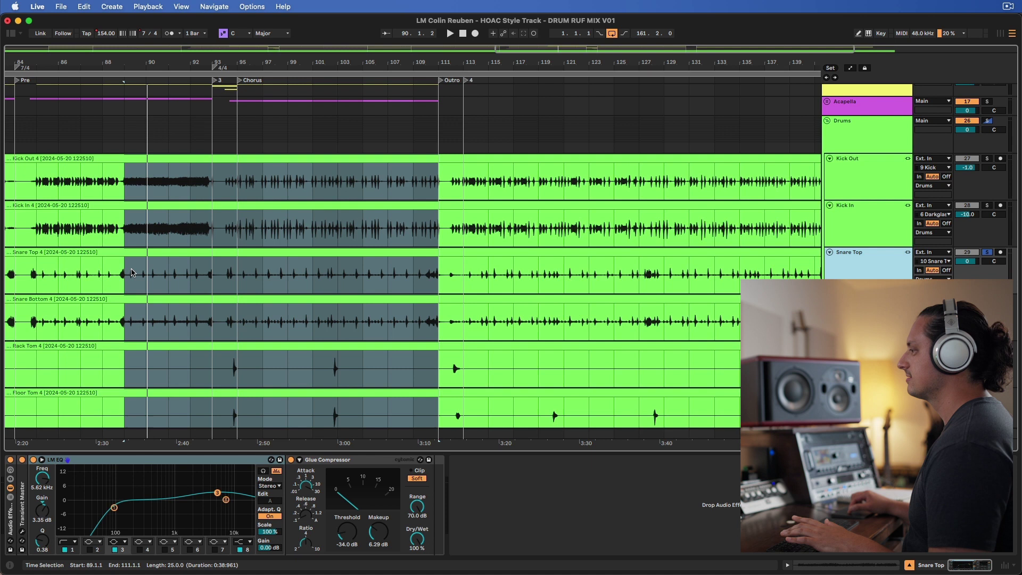
{"action": "key", "text": "space"}
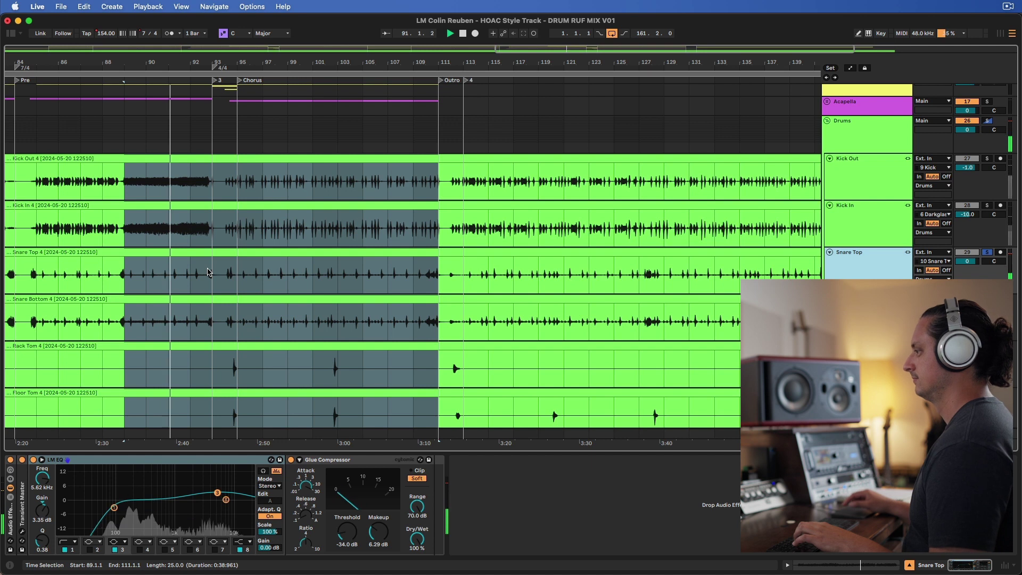
{"action": "key", "text": "space"}
Compare the effect chains of Snare Top and Snare Bottom, finishing with Snare Bottom's devices shown
{"action": "left_click", "coordinate": [865, 299]}
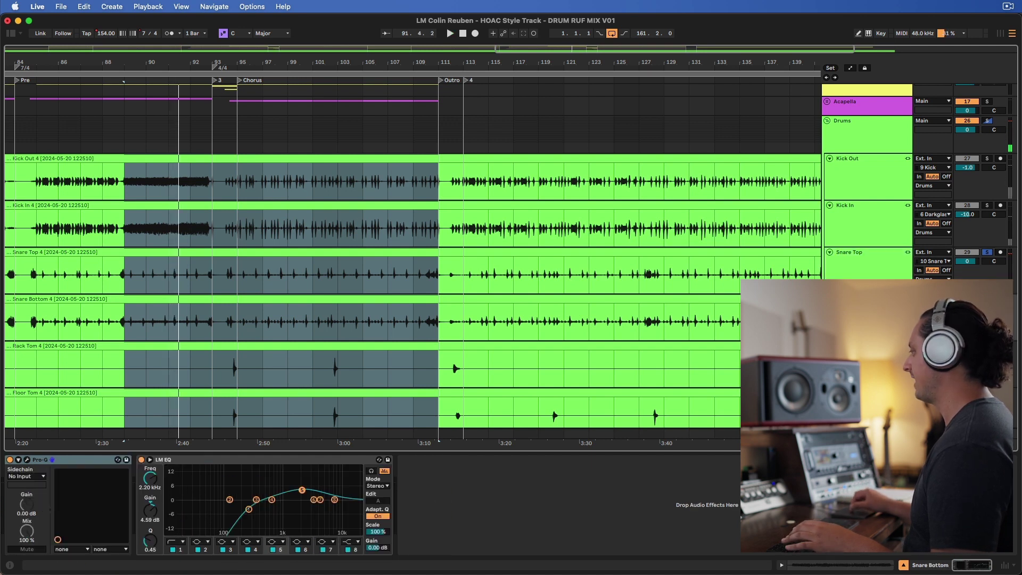
{"action": "left_click", "coordinate": [988, 252]}
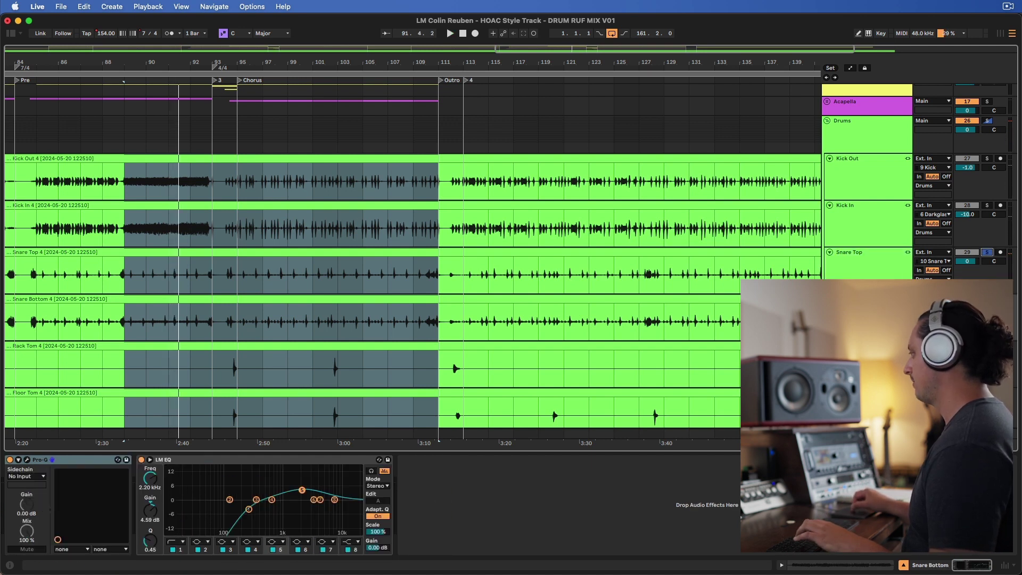
{"action": "left_click", "coordinate": [854, 271]}
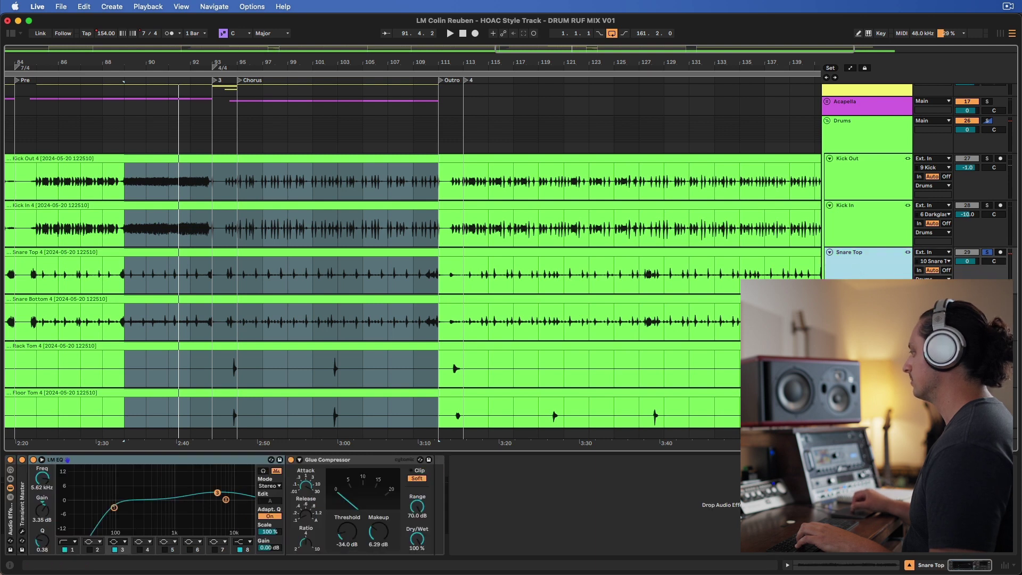
{"action": "left_click", "coordinate": [854, 301]}
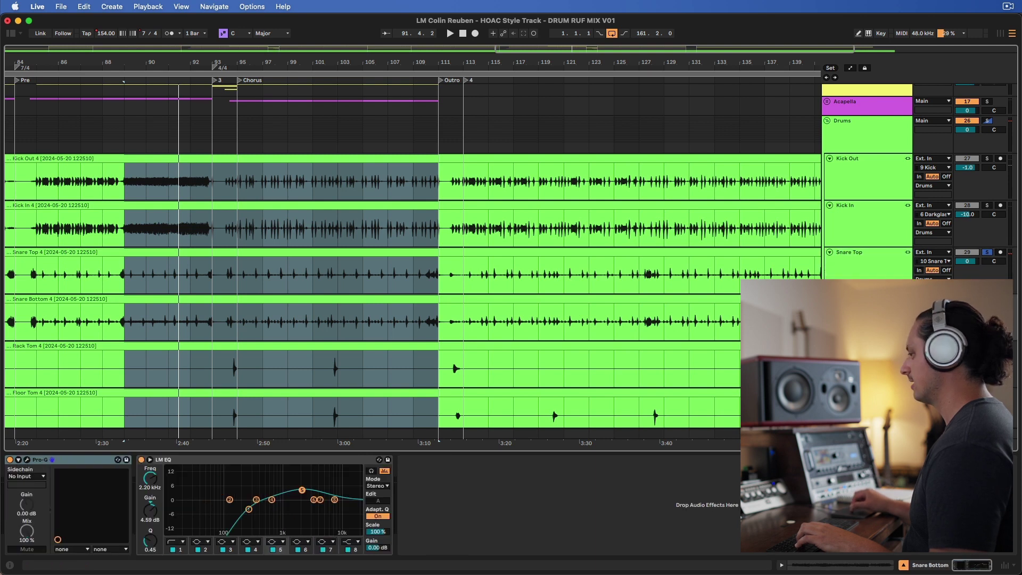
Check the Pro-G gate window on Snare Bottom, close it, and inspect the boosted band in its LM EQ
{"action": "left_click", "coordinate": [28, 460]}
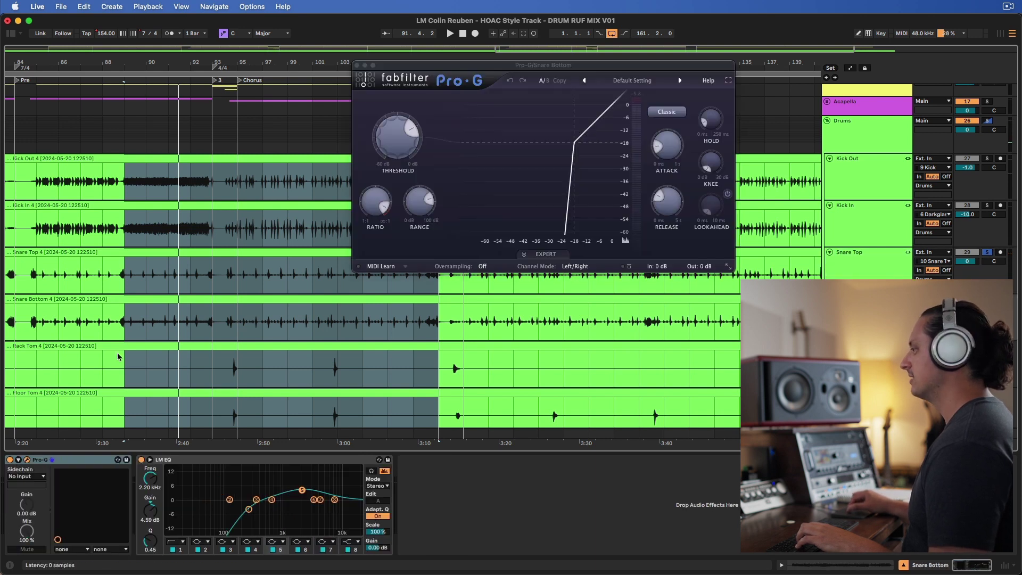
{"action": "left_click", "coordinate": [357, 65]}
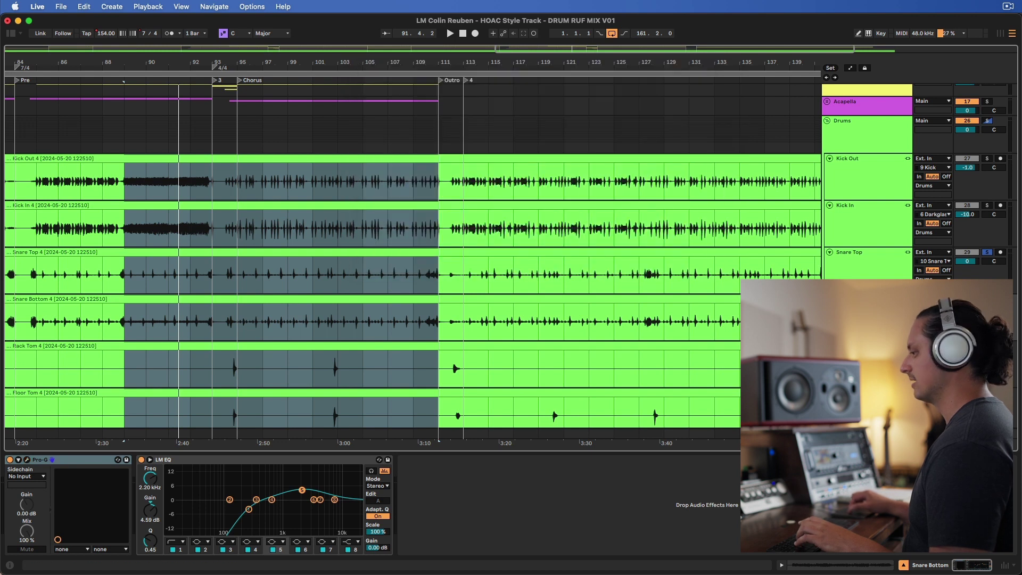
{"action": "left_click", "coordinate": [178, 461]}
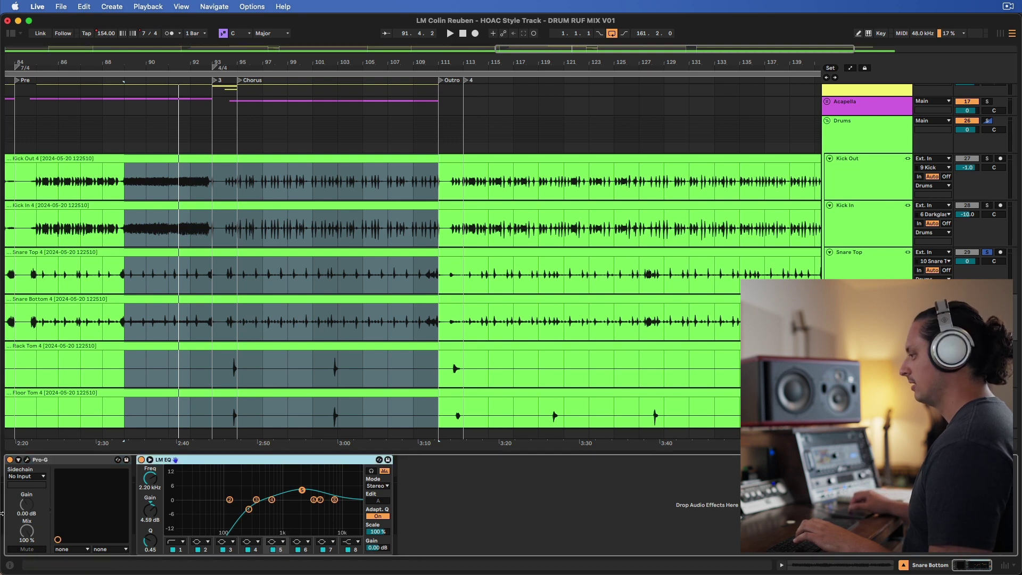
{"action": "left_click", "coordinate": [63, 461]}
{"action": "left_click", "coordinate": [207, 460]}
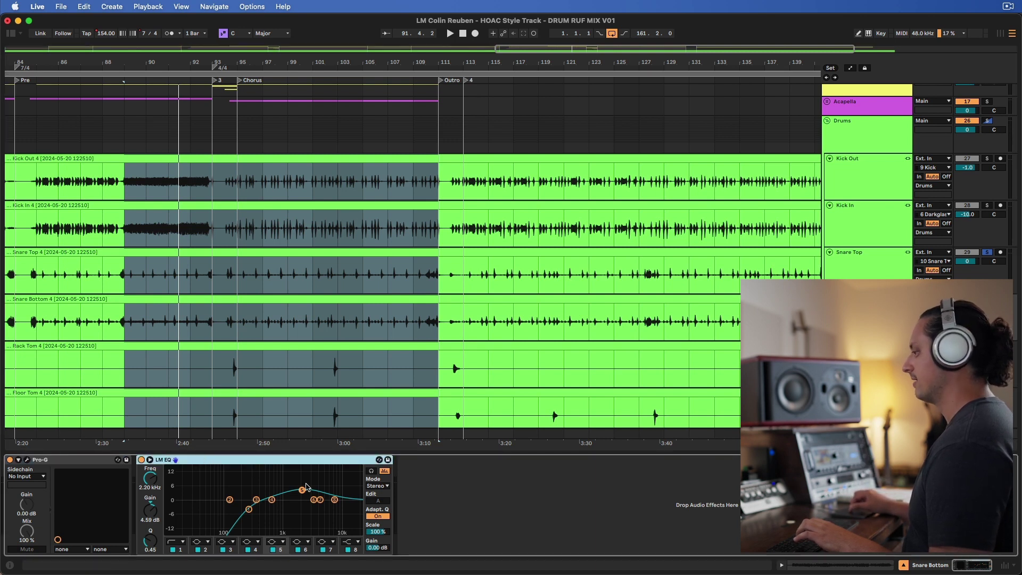
{"action": "left_click", "coordinate": [302, 489]}
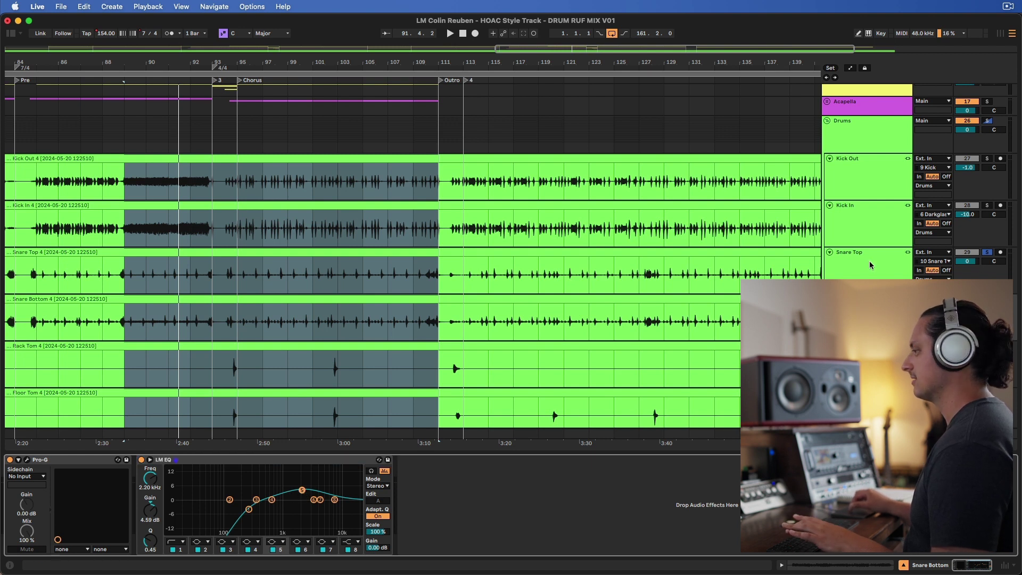
Play the Snare Top and Snare Bottom tracks together from bar 89 and stop playback
{"action": "key", "text": "space"}
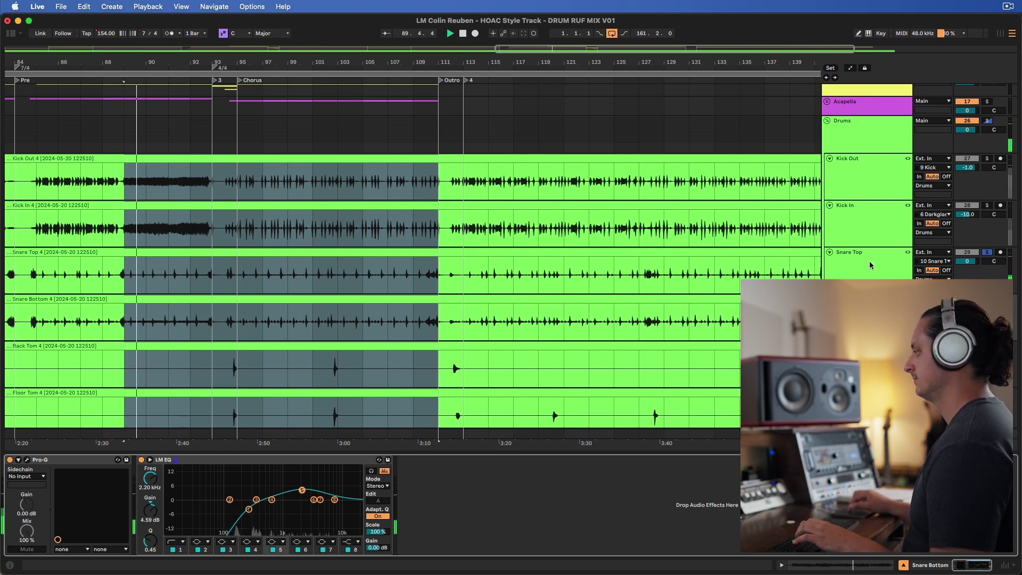
{"action": "scroll", "coordinate": [689, 226], "scroll_direction": "down", "scroll_amount": 1}
{"action": "scroll", "coordinate": [689, 225], "scroll_direction": "down", "scroll_amount": 5}
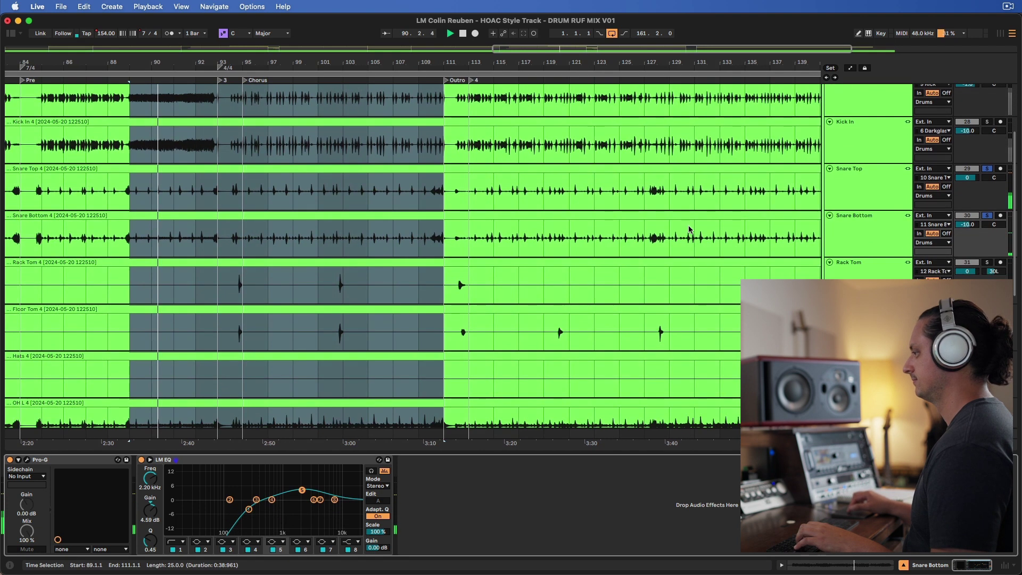
{"action": "key", "text": "space"}
Solo Rack Tom, place the insert mark at 94.3.1 before its hit, and compare its effect settings with Floor Tom's
{"action": "left_click", "coordinate": [986, 262]}
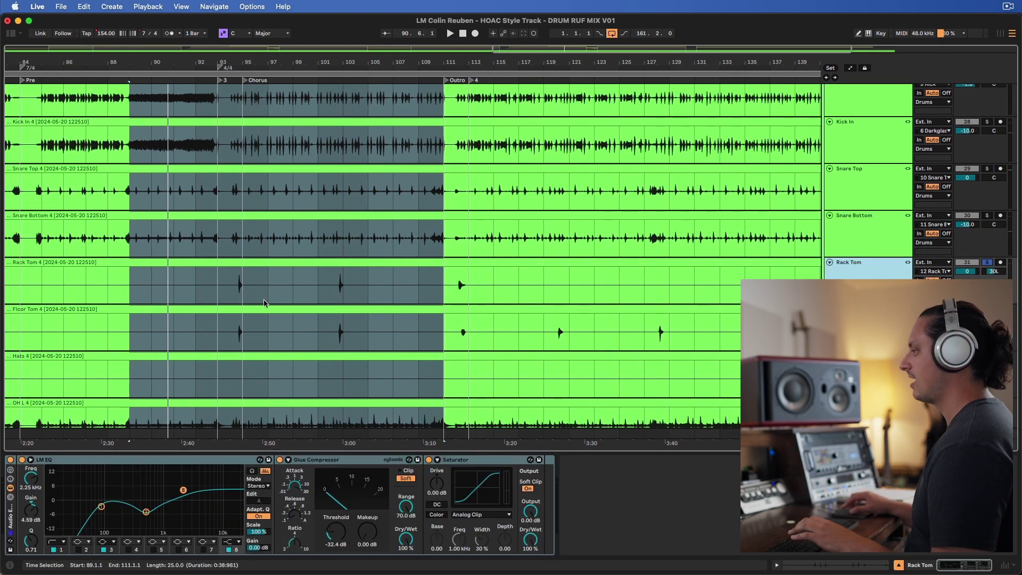
{"action": "scroll", "coordinate": [264, 302], "scroll_direction": "up", "scroll_amount": 5}
{"action": "scroll", "coordinate": [264, 303], "scroll_direction": "left", "scroll_amount": 2}
{"action": "left_click", "coordinate": [250, 278]}
{"action": "scroll", "coordinate": [250, 279], "scroll_direction": "up", "scroll_amount": 4}
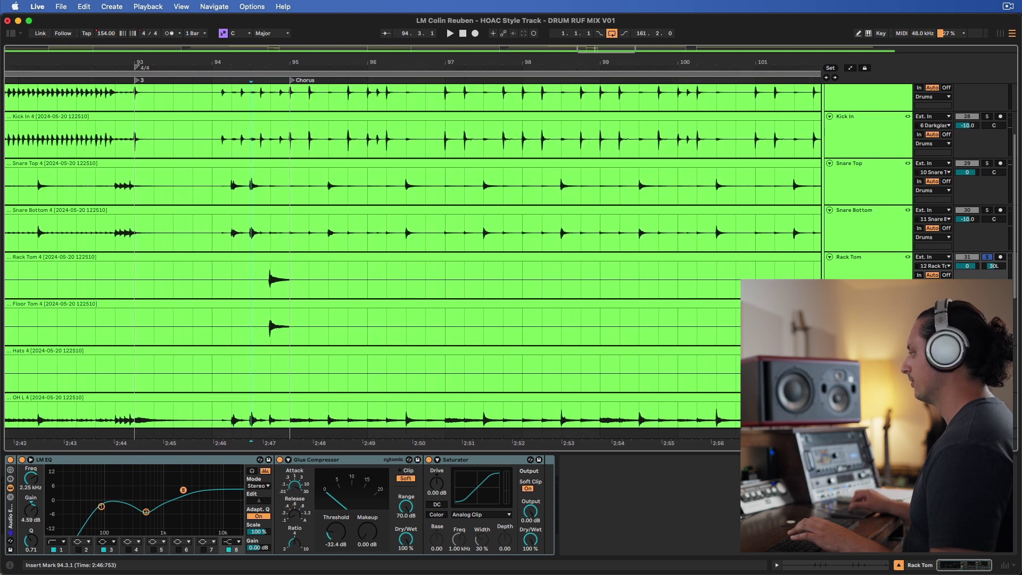
{"action": "key", "text": "Down"}
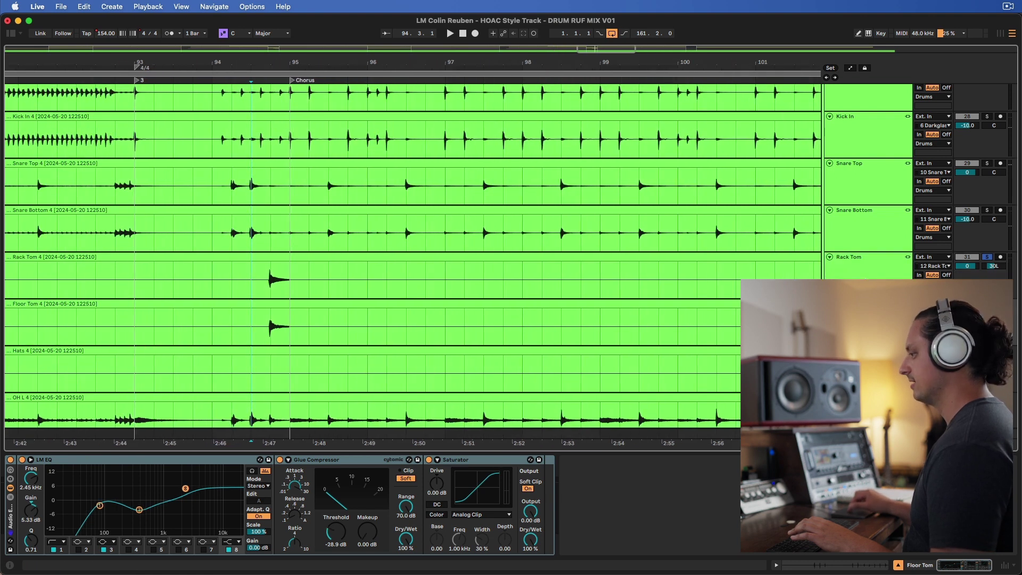
{"action": "key", "text": "Up"}
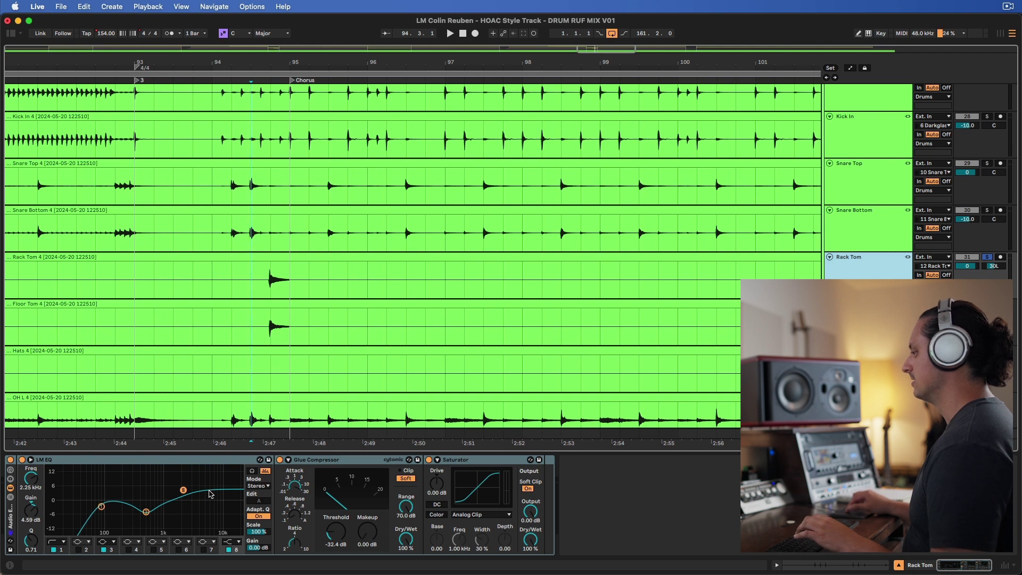
Place the insert mark at 59.3.1, just before the tom fill leading into the Post section
{"action": "scroll", "coordinate": [223, 353], "scroll_direction": "up", "scroll_amount": 5}
{"action": "left_click", "coordinate": [376, 281]}
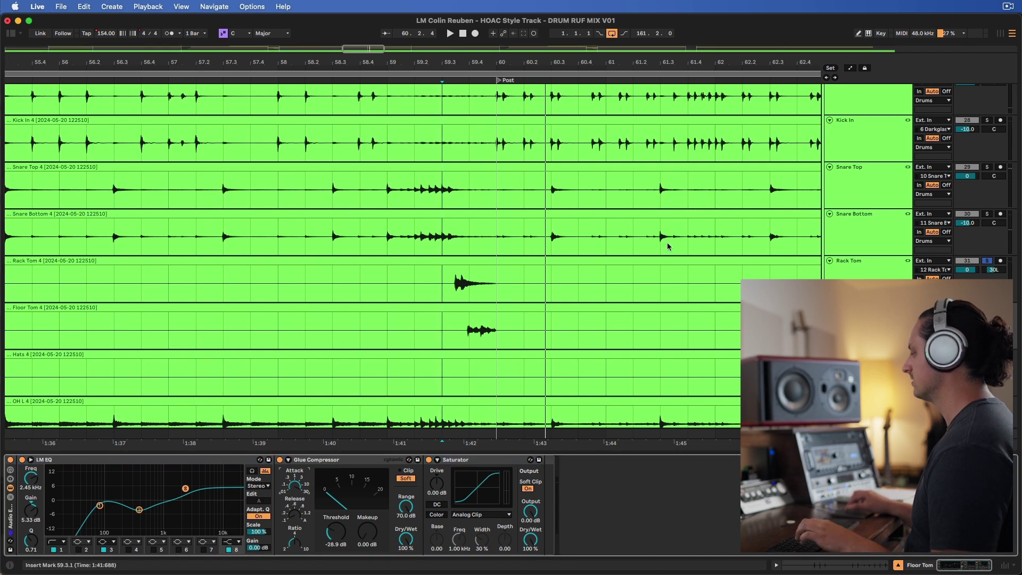
Select the Hats track and set the low-cut band of its LM EQ to 147 Hz
{"action": "scroll", "coordinate": [662, 251], "scroll_direction": "down", "scroll_amount": 3}
{"action": "scroll", "coordinate": [661, 247], "scroll_direction": "down", "scroll_amount": 3}
{"action": "scroll", "coordinate": [661, 247], "scroll_direction": "right", "scroll_amount": 8}
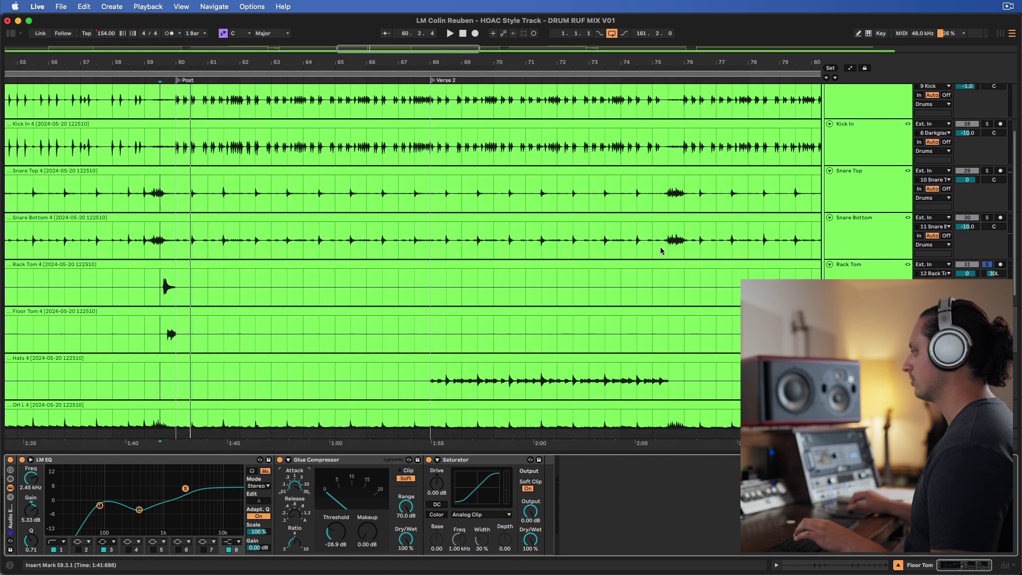
{"action": "scroll", "coordinate": [660, 247], "scroll_direction": "up", "scroll_amount": 2}
{"action": "scroll", "coordinate": [660, 248], "scroll_direction": "down", "scroll_amount": 3}
{"action": "left_click", "coordinate": [868, 343]}
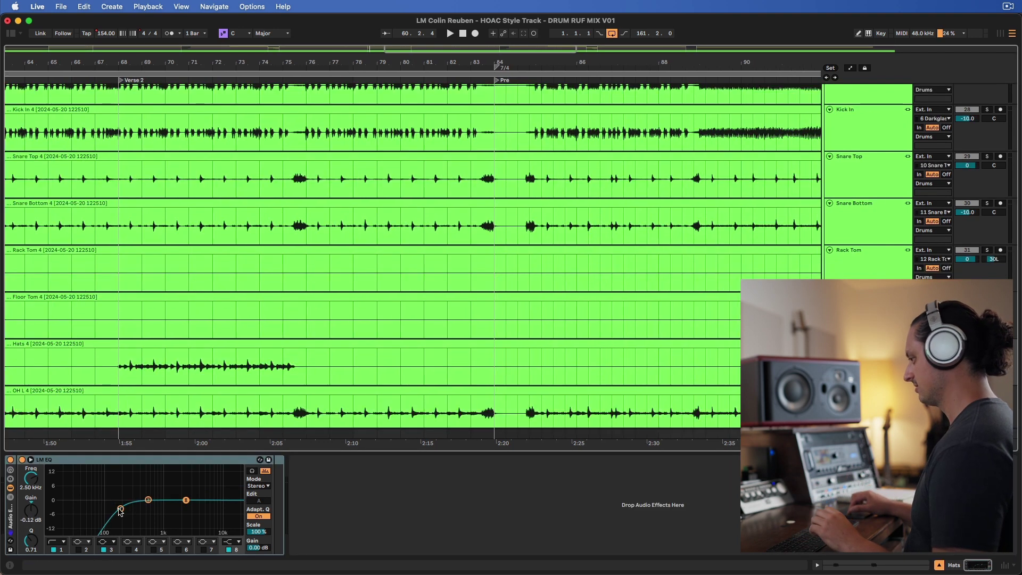
{"action": "left_click_drag", "start_coordinate": [120, 511], "coordinate": [120, 505]}
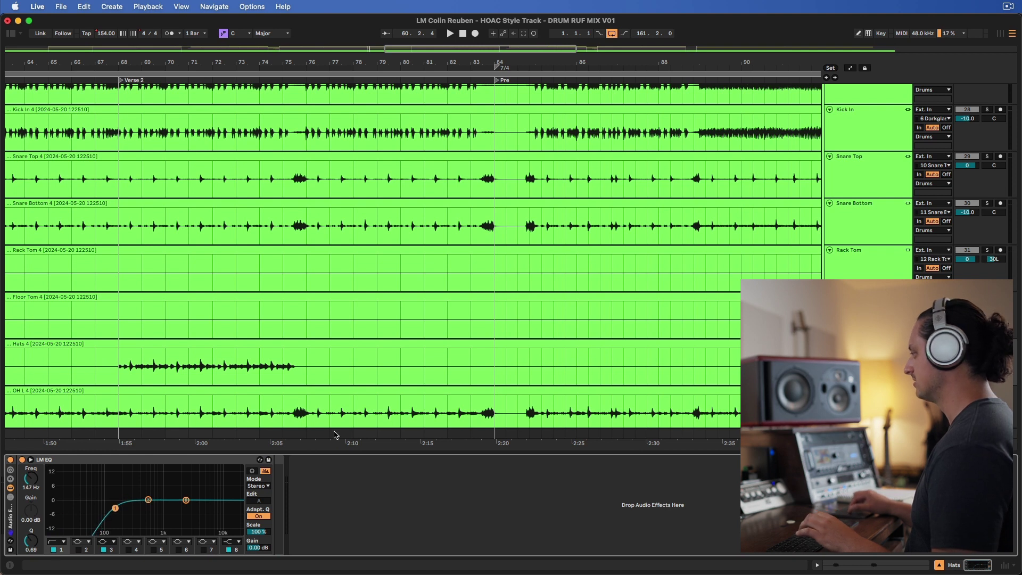
Select the Verse 2 hi-hat passage from 68.1.1 to 76.1.1 across the drum tracks and audition it
{"action": "scroll", "coordinate": [413, 342], "scroll_direction": "left", "scroll_amount": 5}
{"action": "scroll", "coordinate": [413, 343], "scroll_direction": "down", "scroll_amount": 1}
{"action": "left_click_drag", "start_coordinate": [292, 326], "coordinate": [475, 320]}
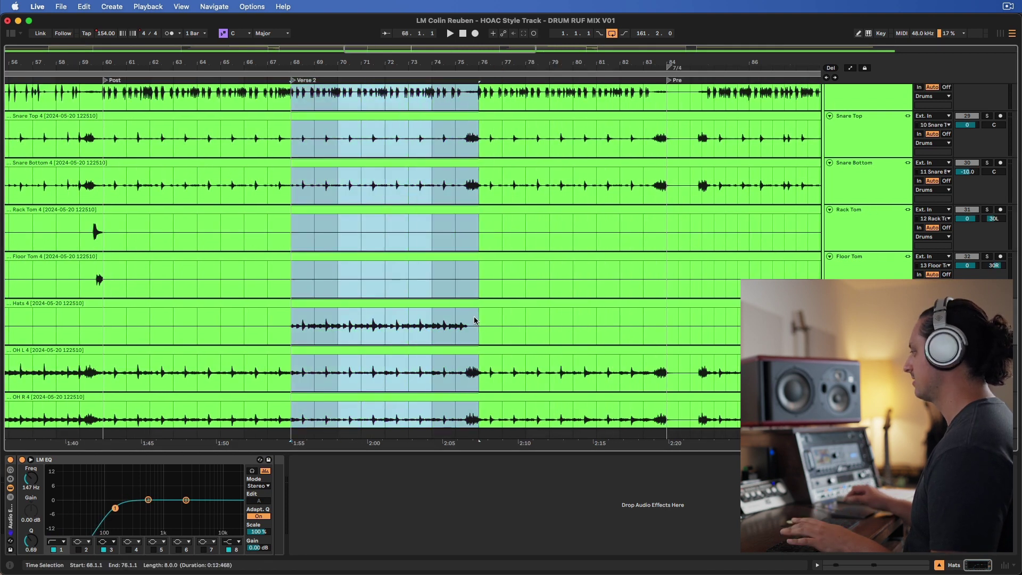
{"action": "key", "text": "space"}
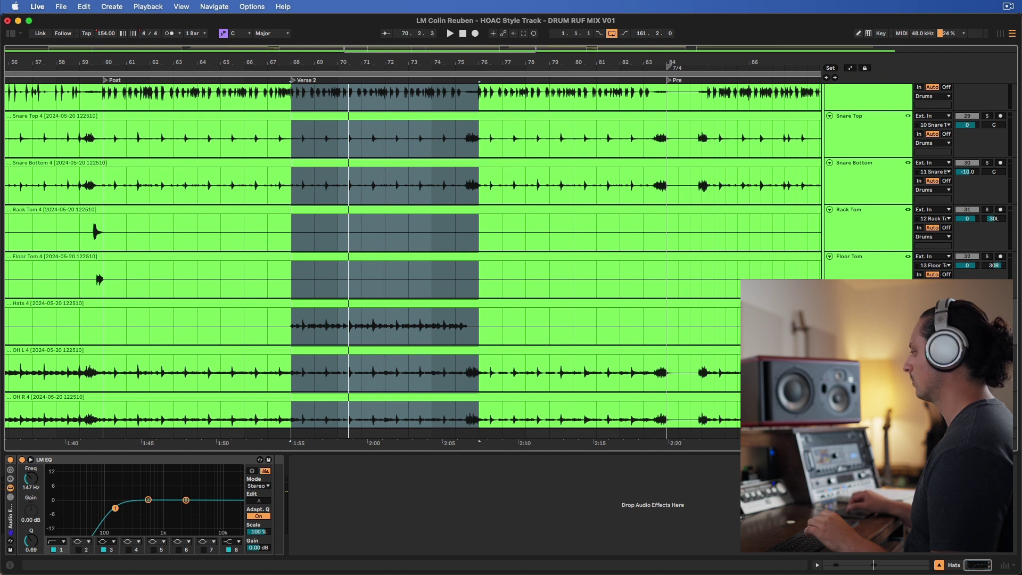
Solo OH L and replace the Verse 2 time selection with an insert mark at 68.1.1
{"action": "scroll", "coordinate": [373, 256], "scroll_direction": "down", "scroll_amount": 2}
{"action": "key", "text": "Down"}
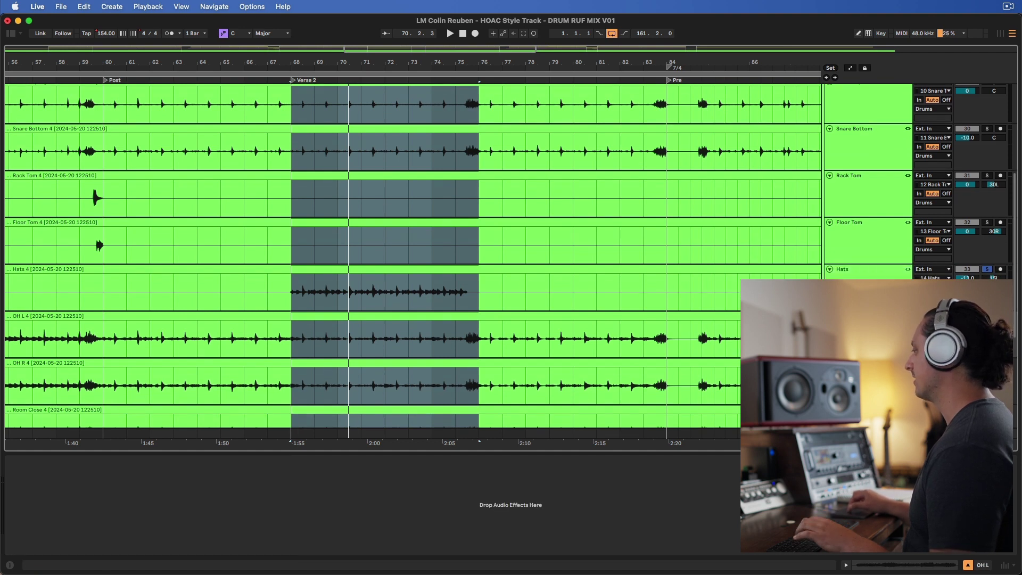
{"action": "scroll", "coordinate": [138, 348], "scroll_direction": "down", "scroll_amount": 2}
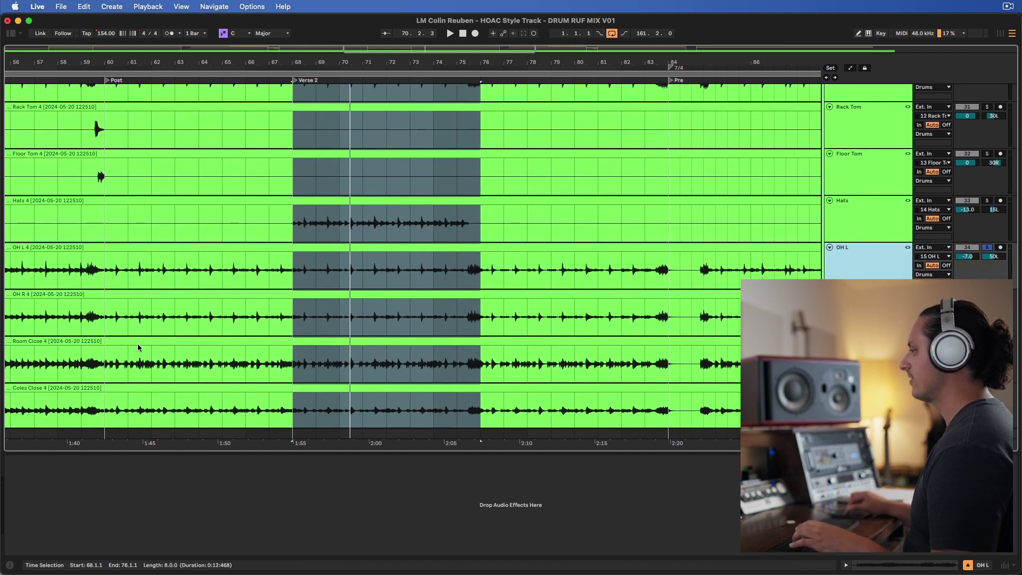
{"action": "left_click", "coordinate": [296, 272]}
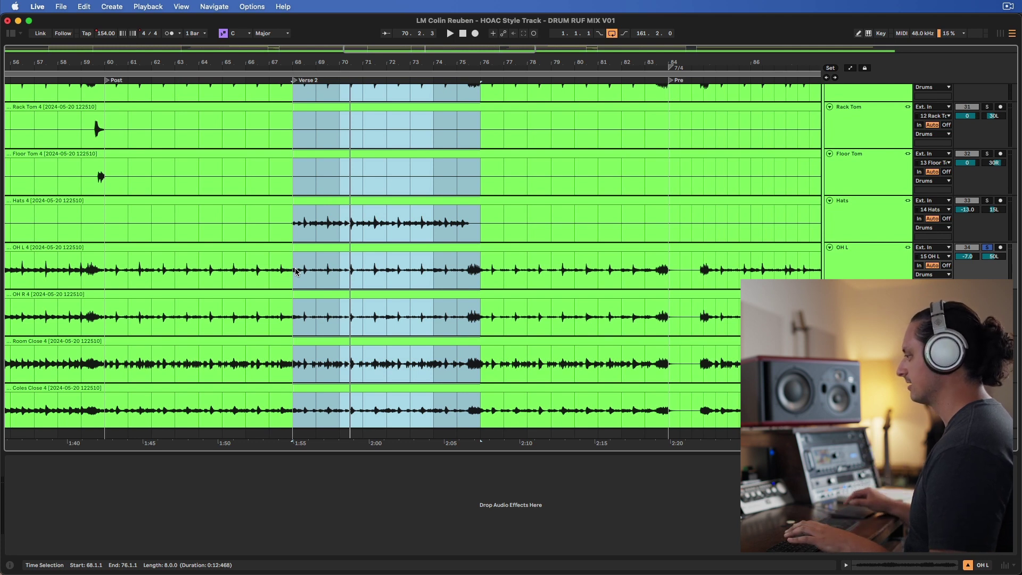
{"action": "left_click", "coordinate": [296, 272]}
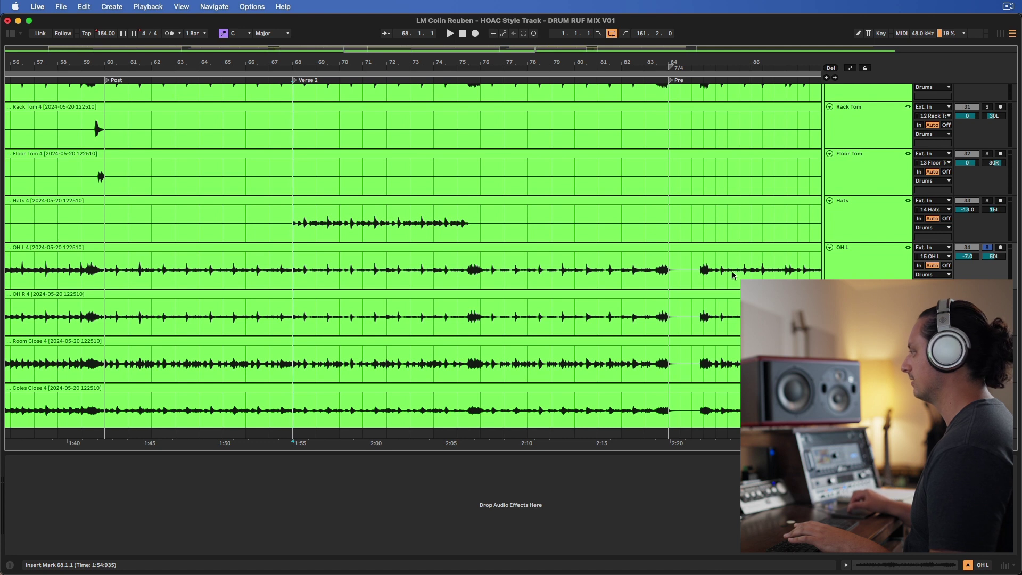
Audition OH L and OH R soloed together from 88.7.1 in the Pre section and check each track's effects
{"action": "scroll", "coordinate": [732, 283], "scroll_direction": "right", "scroll_amount": 2}
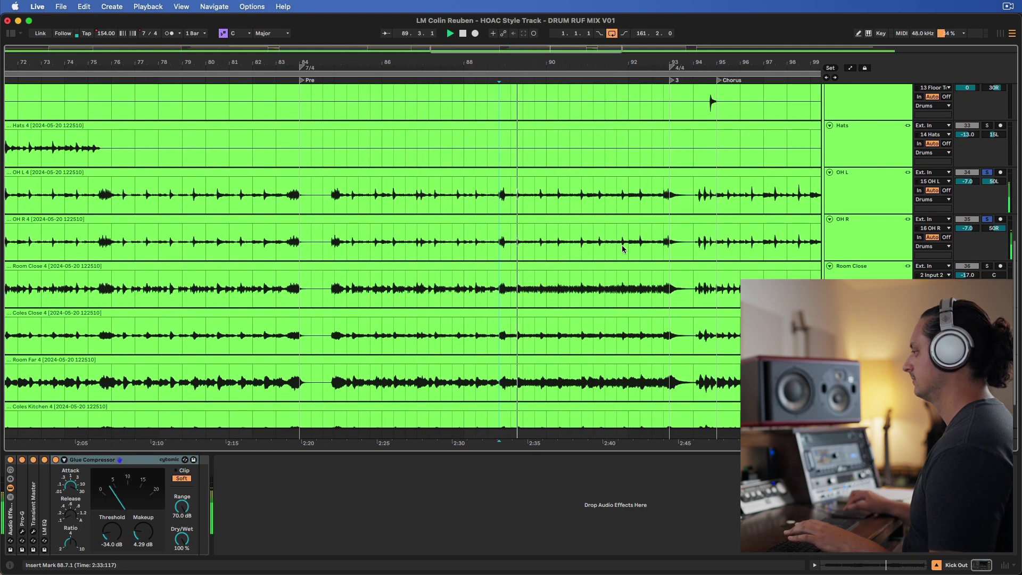
{"action": "left_click", "coordinate": [871, 250]}
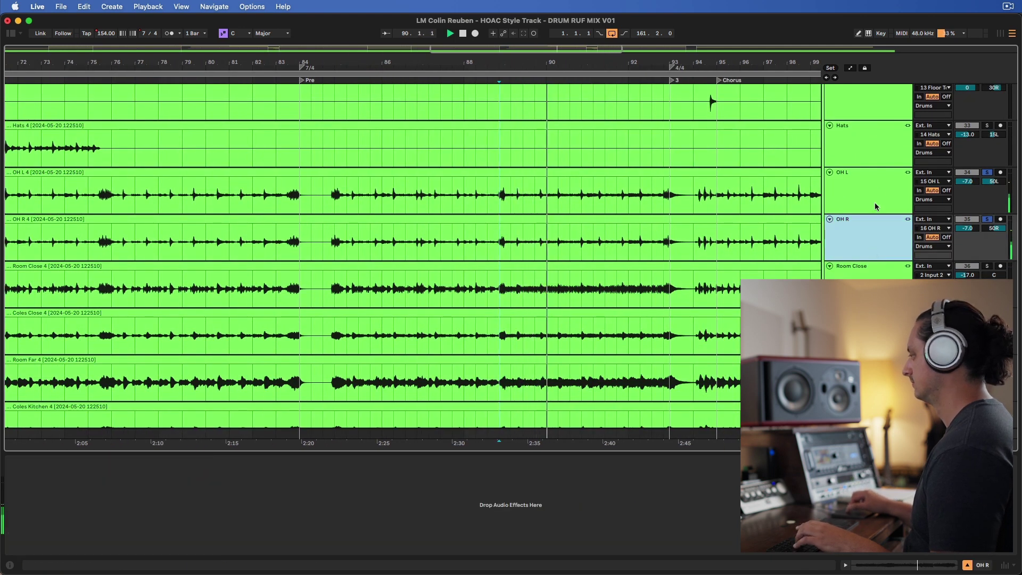
{"action": "left_click", "coordinate": [875, 207]}
{"action": "left_click", "coordinate": [874, 246]}
Select the Room Close track, stop playback and solo the track on its own
{"action": "left_click", "coordinate": [873, 274]}
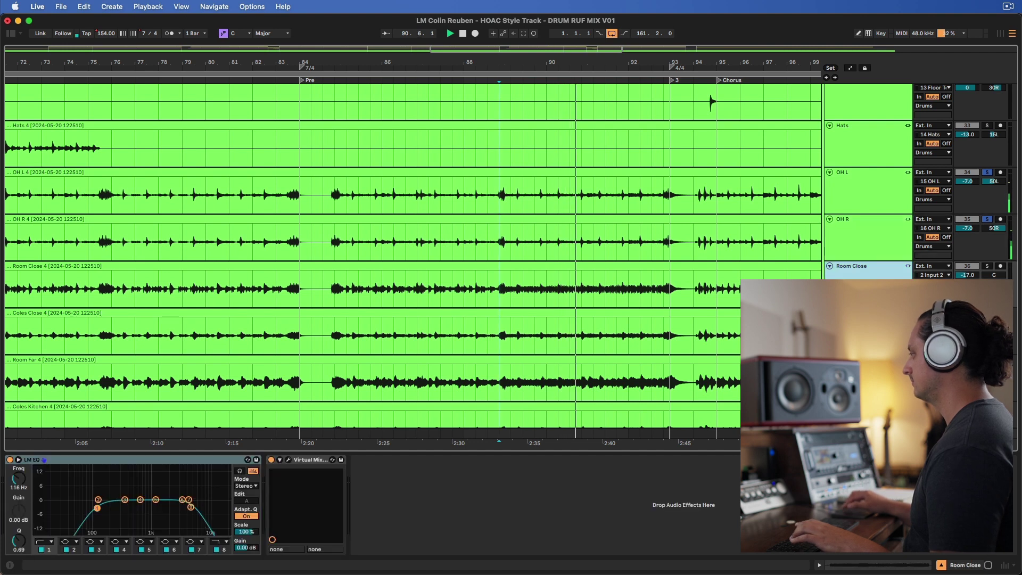
{"action": "scroll", "coordinate": [873, 274], "scroll_direction": "down", "scroll_amount": 2}
{"action": "key", "text": "space"}
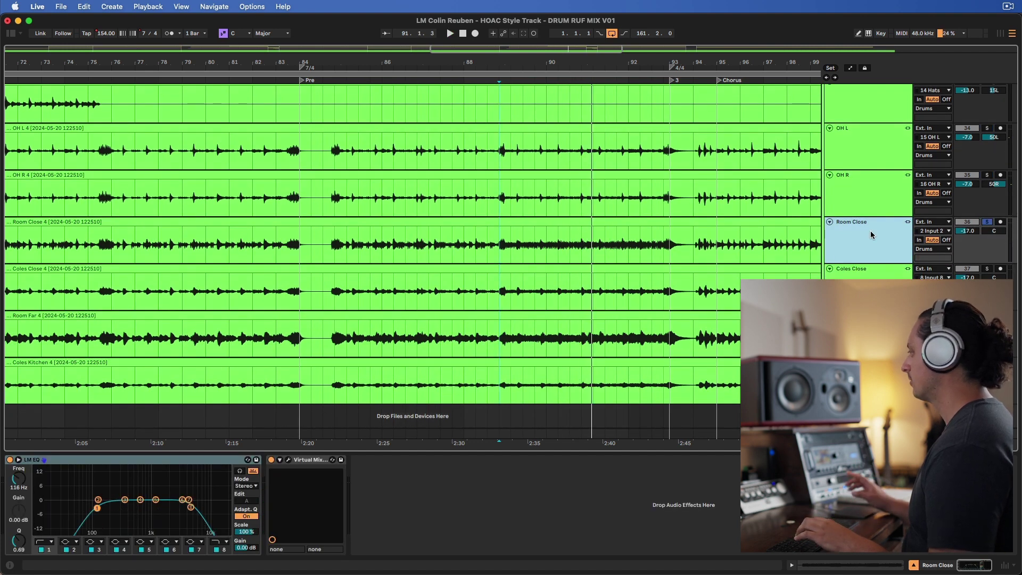
{"action": "key", "text": "s"}
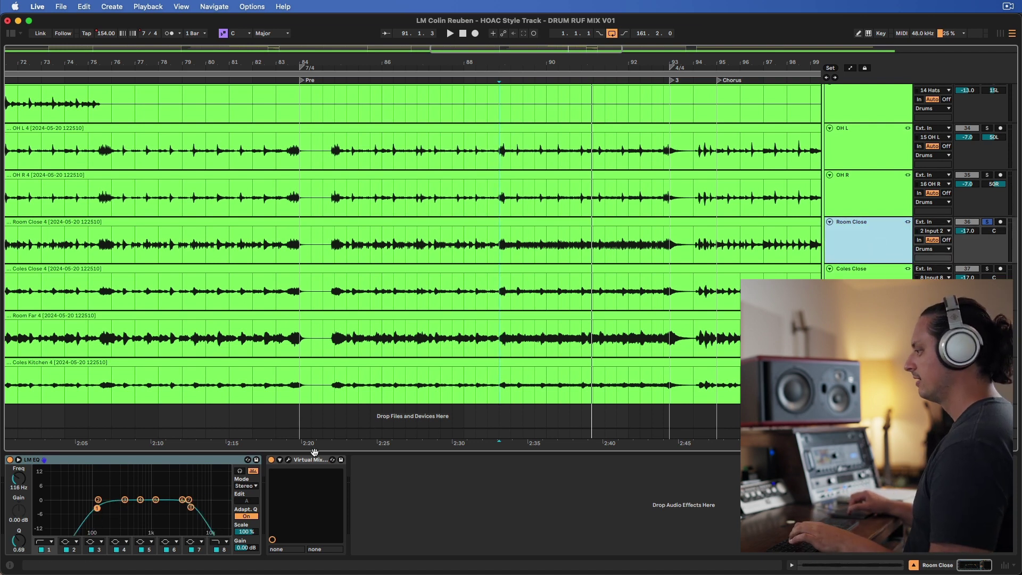
Open Room Close's Virtual Mix Rack, audition the track through its FG-73 and FG-Stress modules, and close the plug-in
{"action": "left_click", "coordinate": [288, 460]}
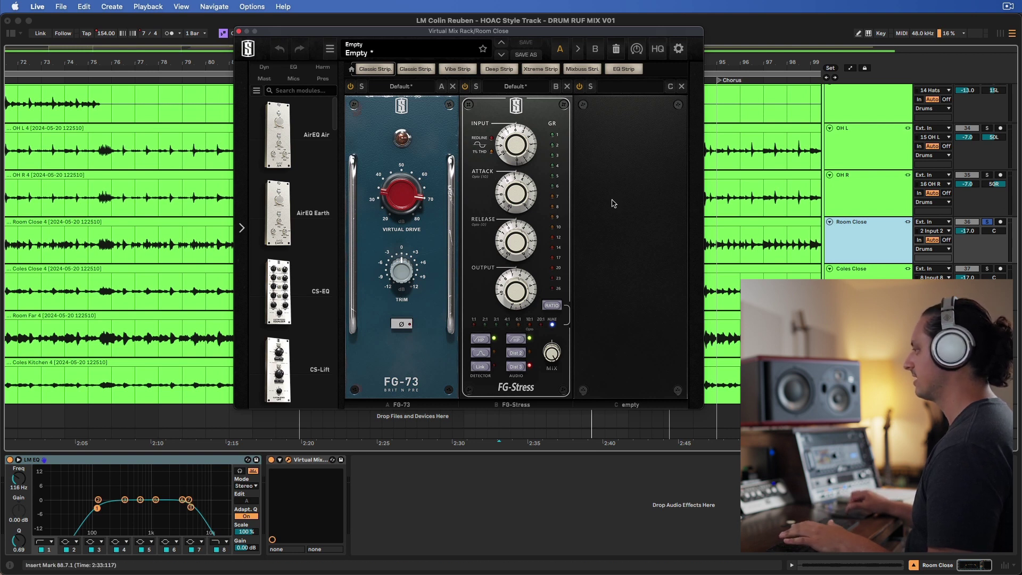
{"action": "key", "text": "space"}
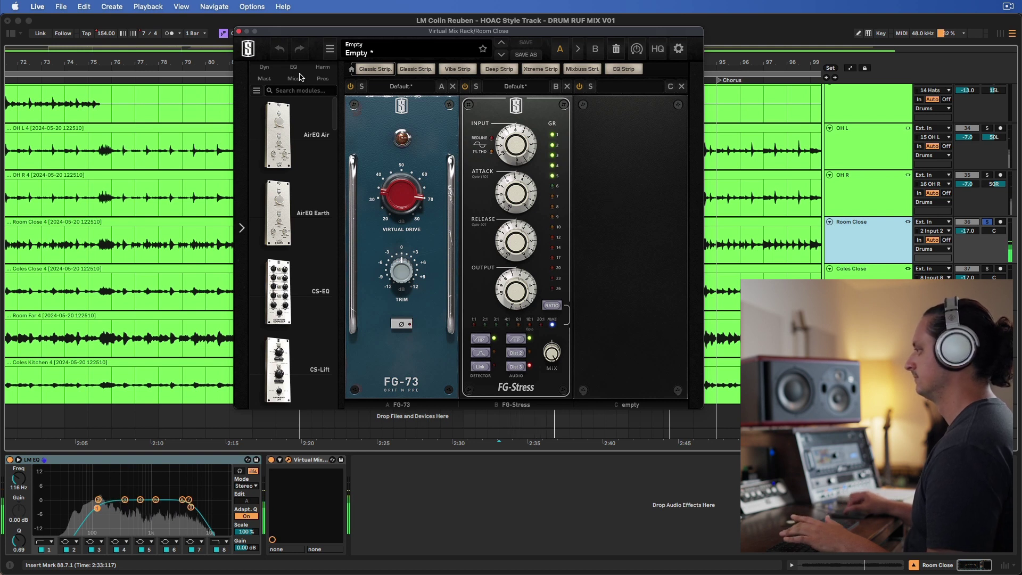
{"action": "key", "text": "space"}
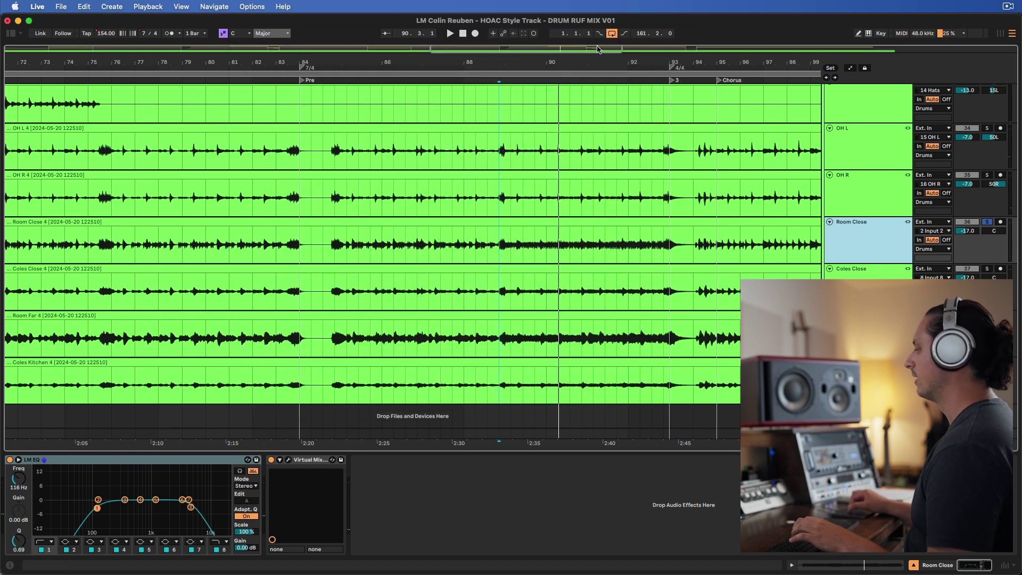
{"action": "left_click", "coordinate": [239, 32]}
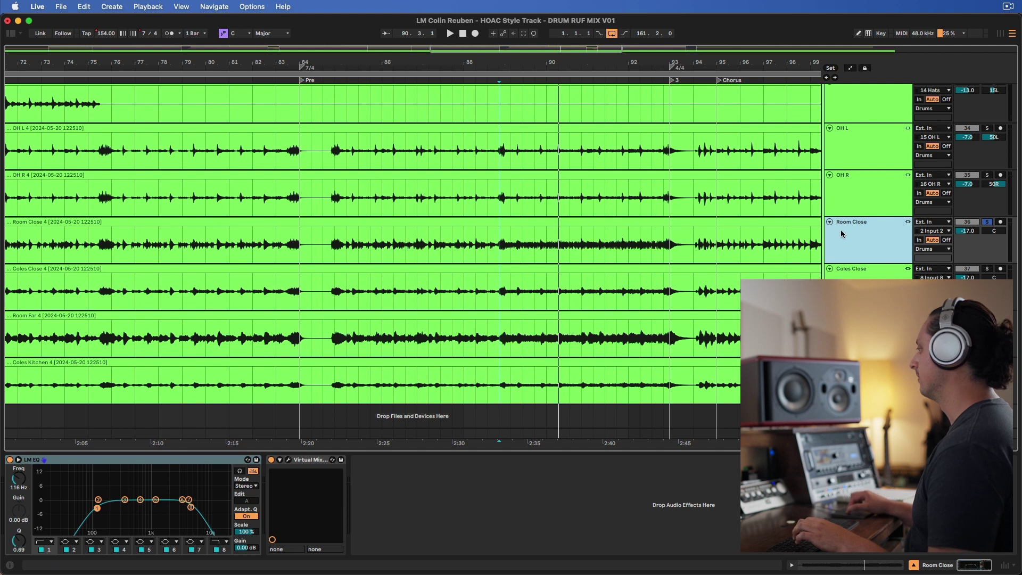
Examine the low-cut and high-cut bands of the LM EQ on the Room Close track
{"action": "left_click", "coordinate": [851, 203]}
{"action": "left_click", "coordinate": [861, 241]}
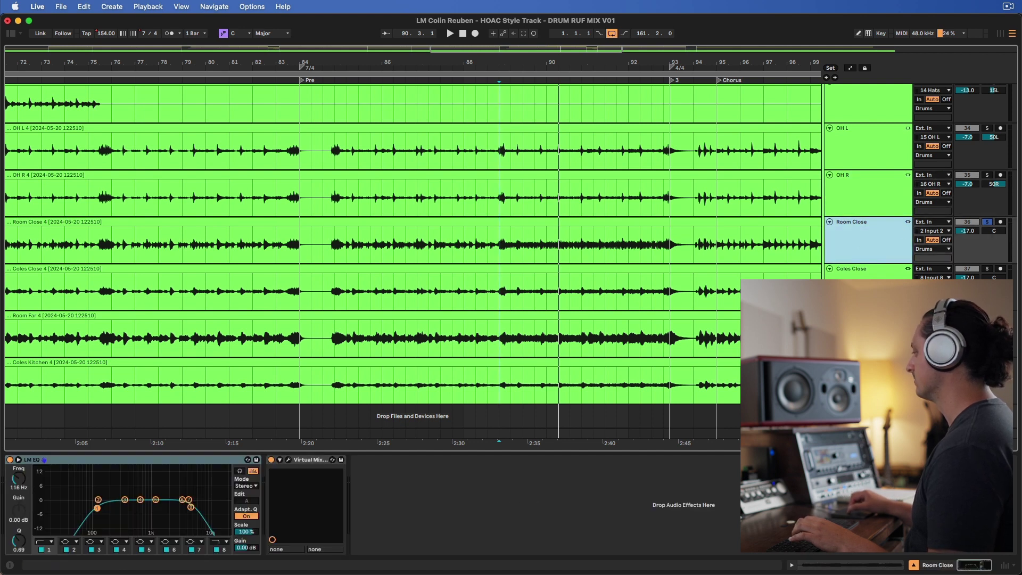
{"action": "left_click", "coordinate": [974, 272]}
{"action": "left_click", "coordinate": [876, 234]}
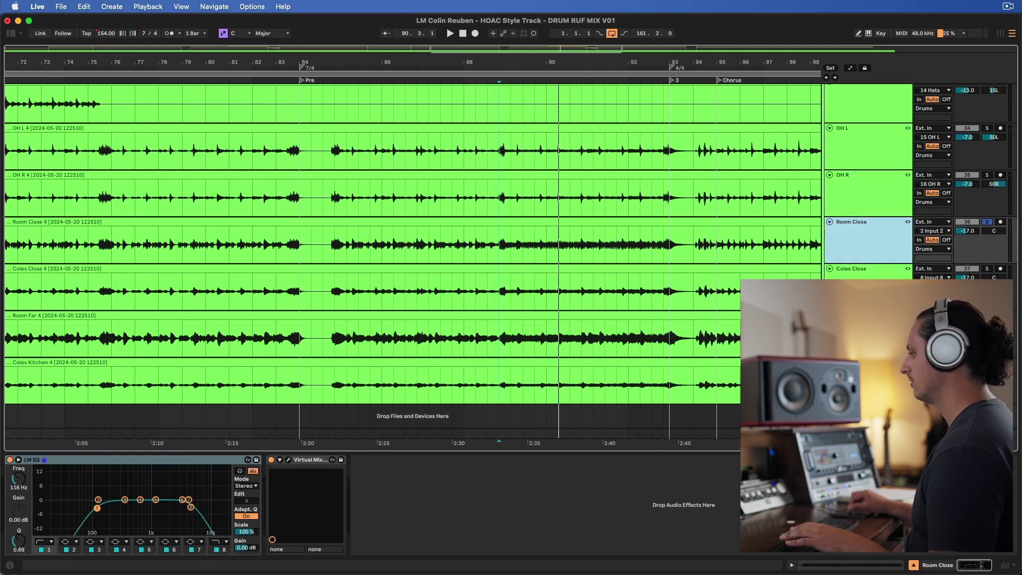
{"action": "left_click", "coordinate": [97, 510]}
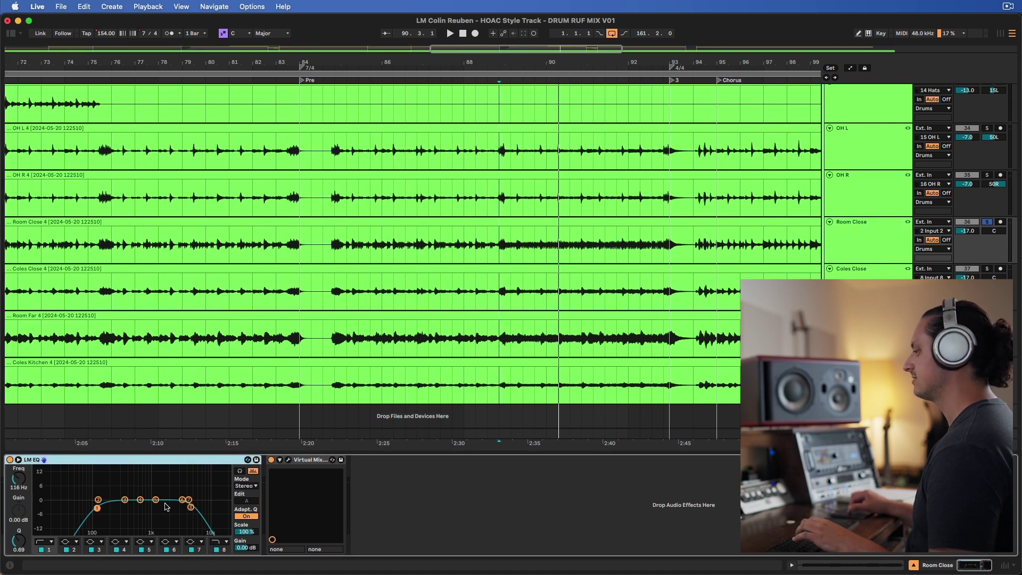
{"action": "left_click", "coordinate": [883, 247]}
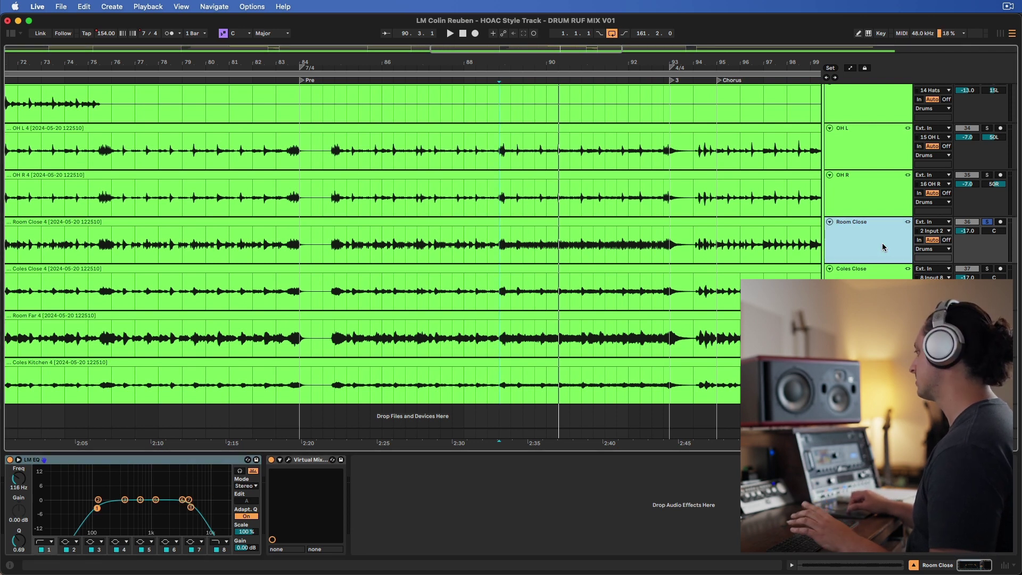
Solo the Coles Close track and audition it in the Pre section
{"action": "left_click", "coordinate": [881, 283]}
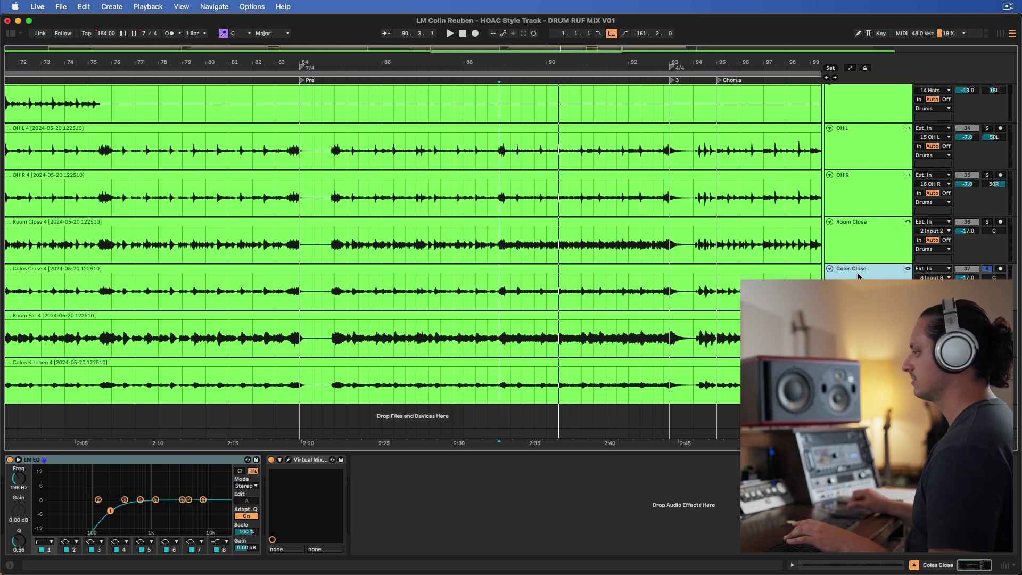
{"action": "key", "text": "space"}
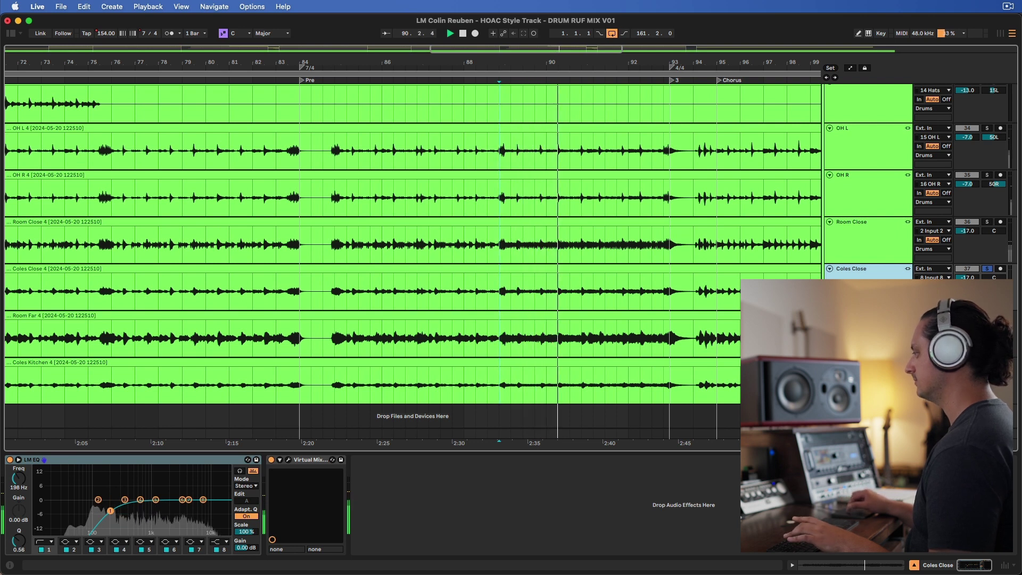
{"action": "key", "text": "space"}
Select the Room Far track and audition it in the Pre section with its LM EQ in view
{"action": "key", "text": "Down"}
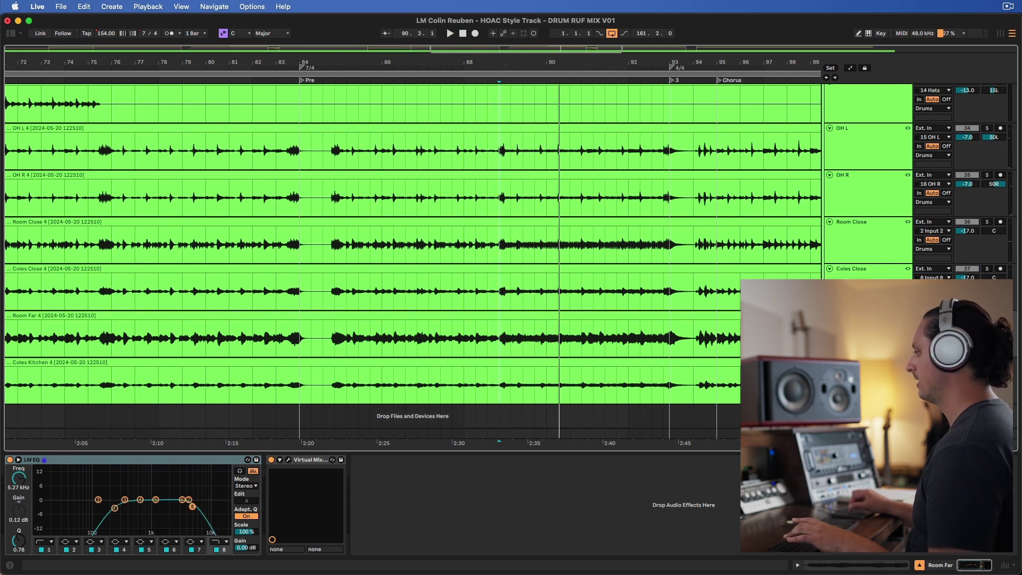
{"action": "key", "text": "space"}
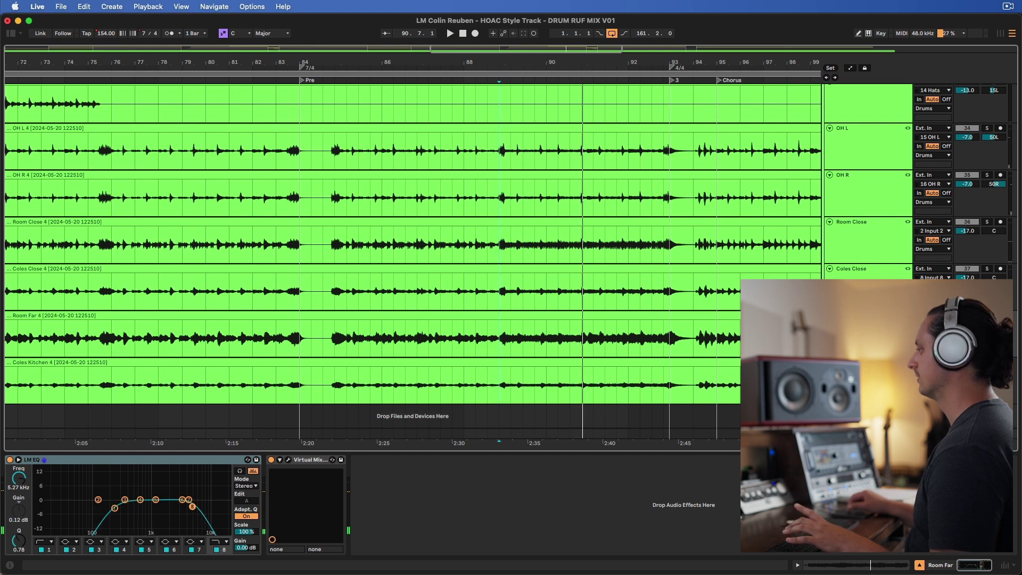
{"action": "key", "text": "space"}
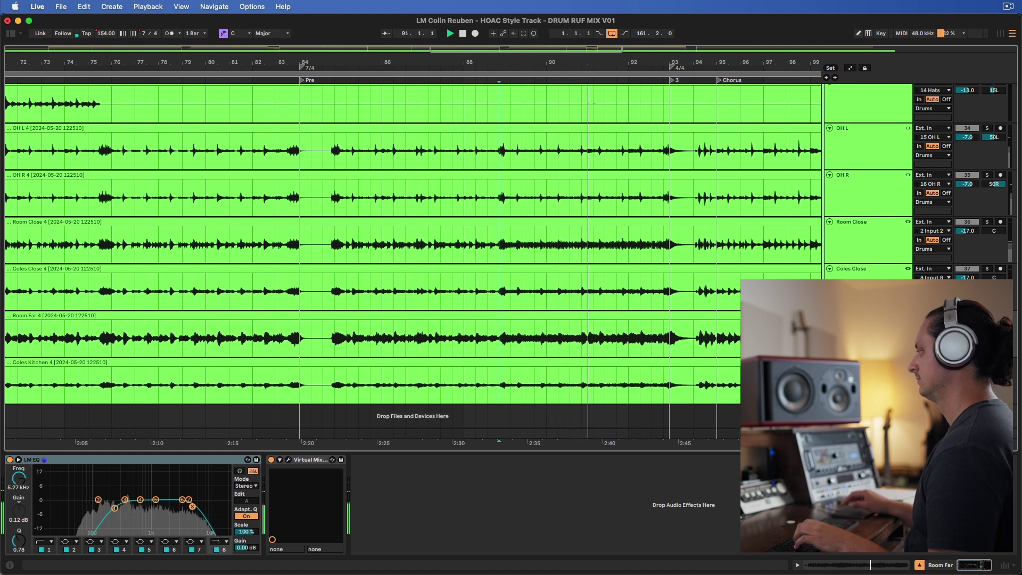
{"action": "key", "text": "space"}
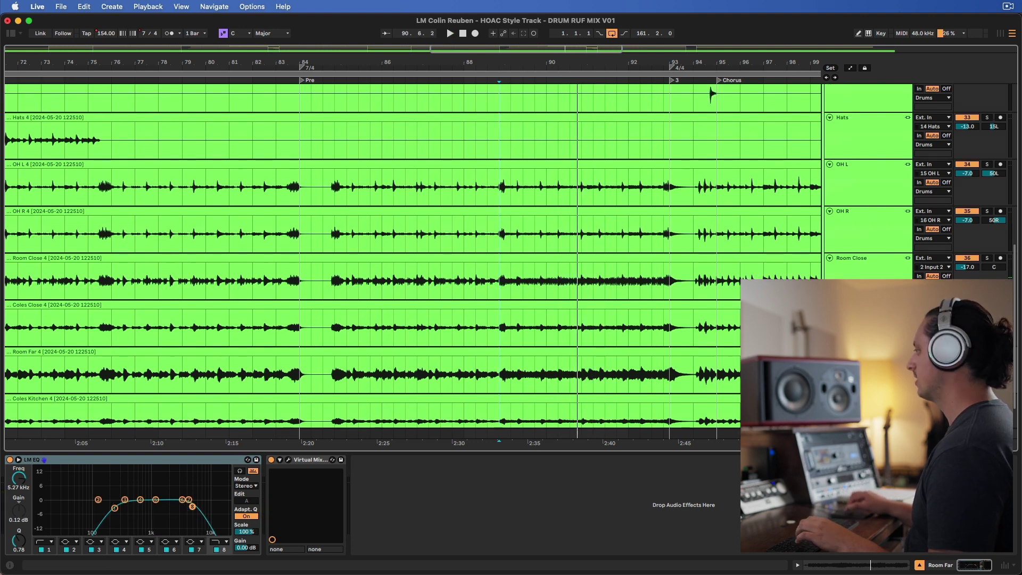
Solo the Drums group and play the full drum mix from 88.7.1 in the Pre section
{"action": "scroll", "coordinate": [864, 131], "scroll_direction": "up", "scroll_amount": 10}
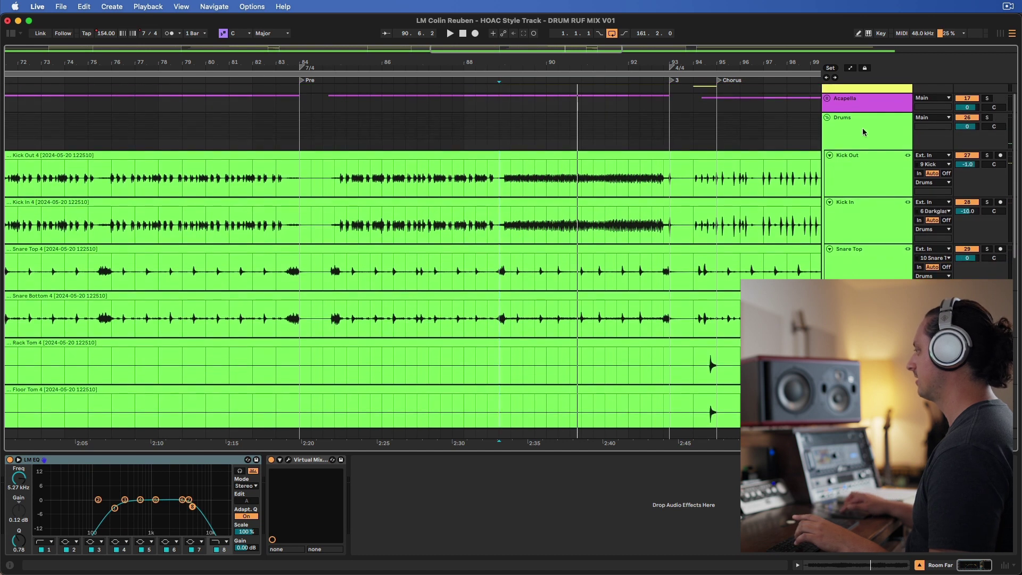
{"action": "left_click", "coordinate": [863, 131]}
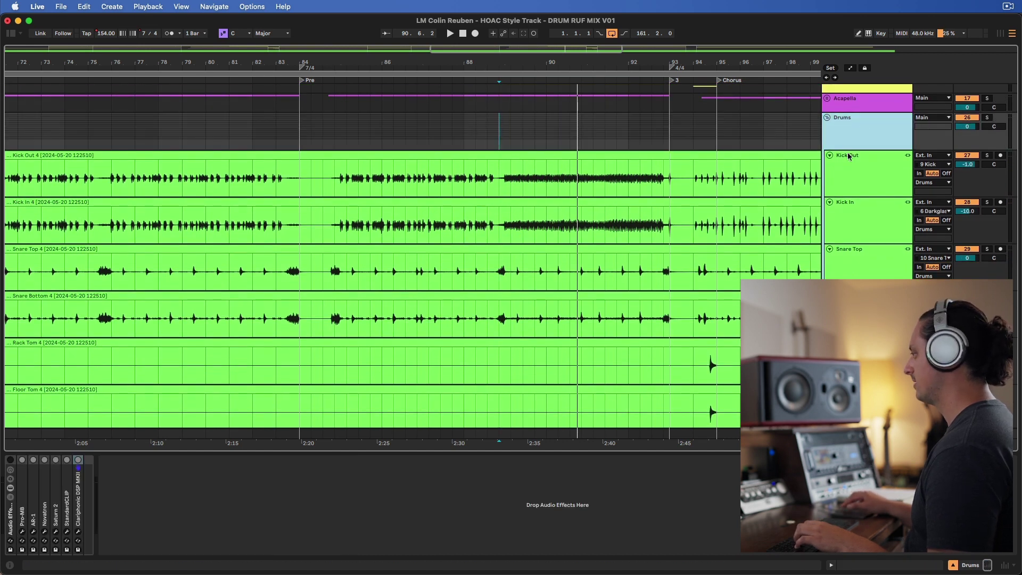
{"action": "scroll", "coordinate": [851, 133], "scroll_direction": "down", "scroll_amount": 5}
{"action": "scroll", "coordinate": [850, 133], "scroll_direction": "up", "scroll_amount": 5}
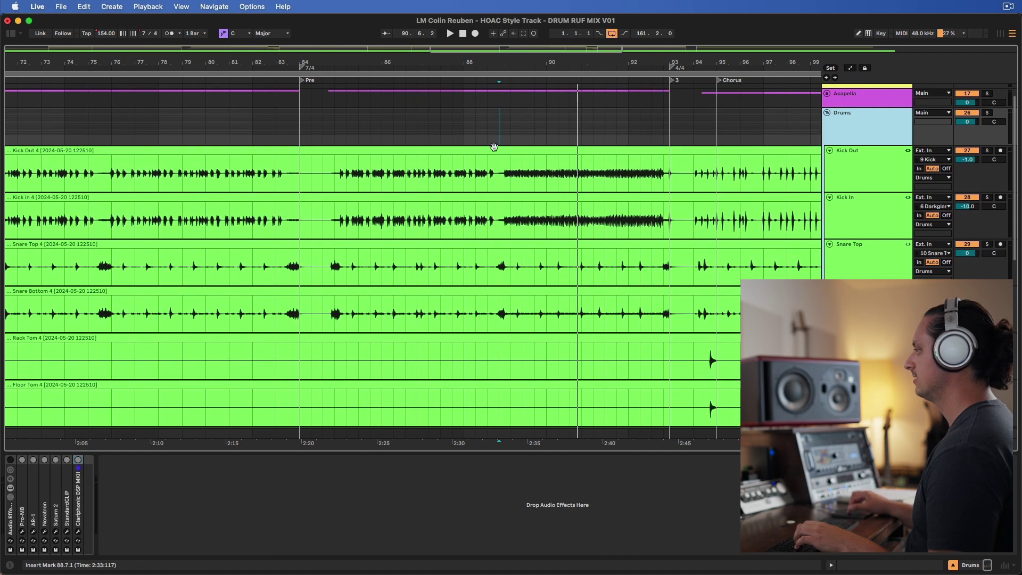
{"action": "left_click", "coordinate": [500, 172]}
{"action": "left_click", "coordinate": [988, 113]}
{"action": "key", "text": "space"}
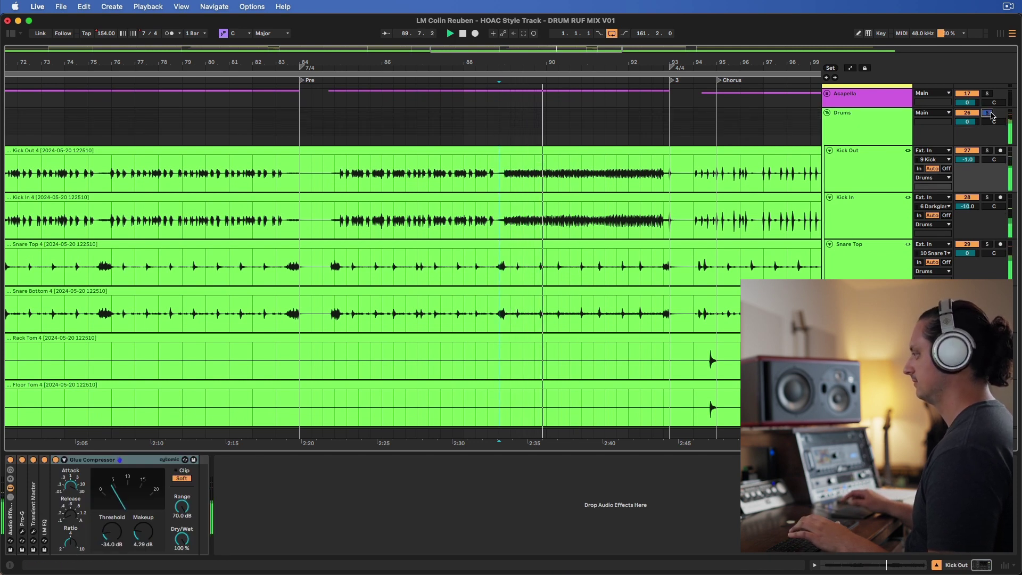
Follow the drum mix playback from the Pre section into the Chorus, examining the kick, snare and tom tracks
{"action": "scroll", "coordinate": [731, 177], "scroll_direction": "down", "scroll_amount": 2}
{"action": "scroll", "coordinate": [731, 177], "scroll_direction": "down", "scroll_amount": 4}
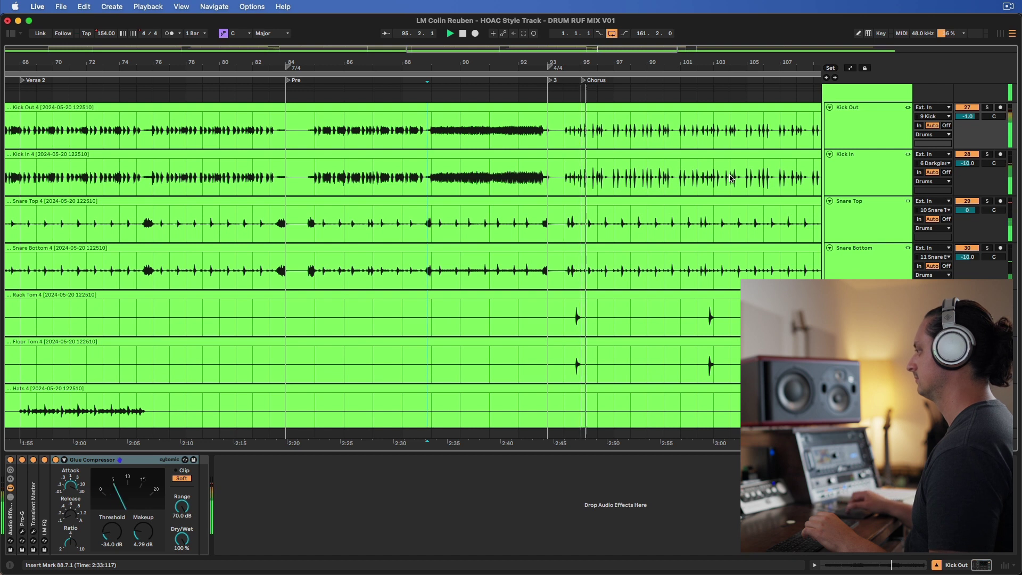
{"action": "scroll", "coordinate": [644, 173], "scroll_direction": "right", "scroll_amount": 3}
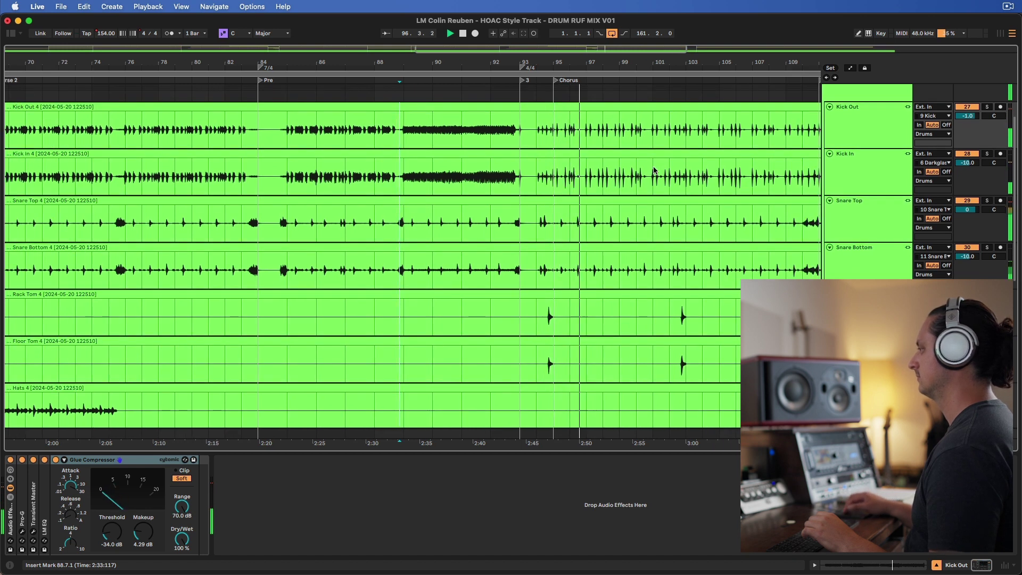
{"action": "scroll", "coordinate": [654, 170], "scroll_direction": "up", "scroll_amount": 1}
{"action": "scroll", "coordinate": [653, 170], "scroll_direction": "right", "scroll_amount": 1}
{"action": "scroll", "coordinate": [653, 170], "scroll_direction": "down", "scroll_amount": 1}
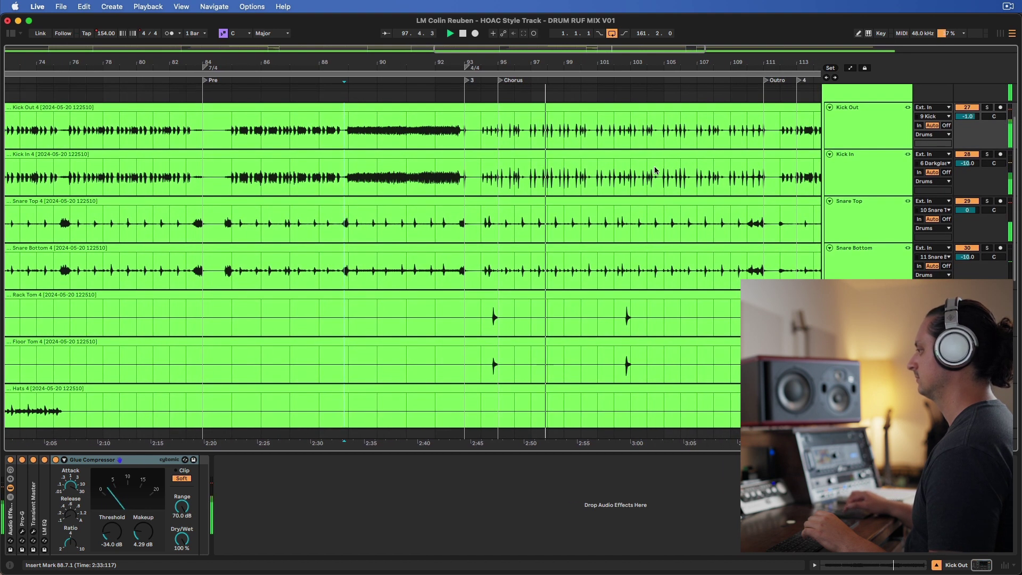
{"action": "scroll", "coordinate": [787, 160], "scroll_direction": "up", "scroll_amount": 2}
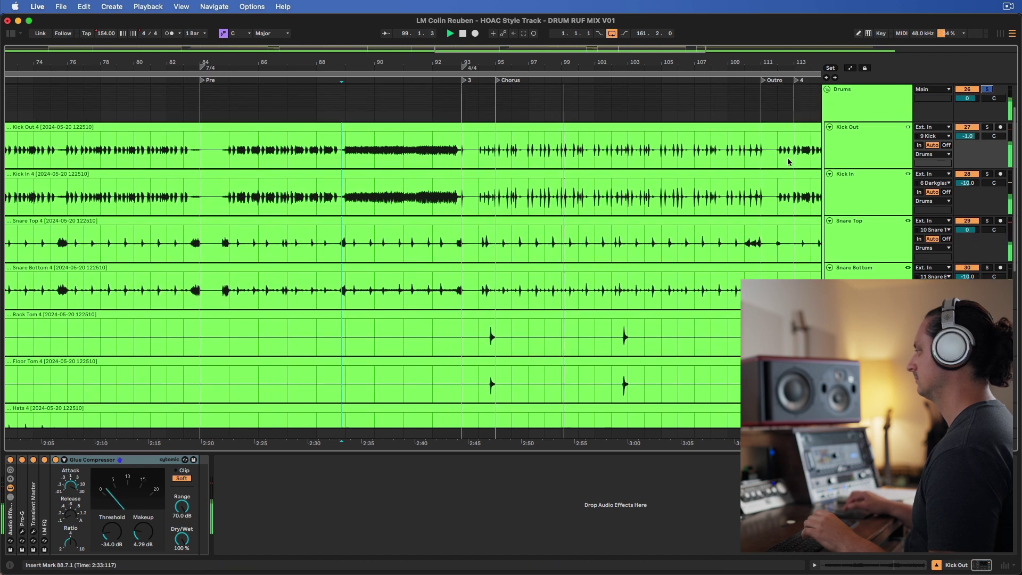
{"action": "scroll", "coordinate": [788, 161], "scroll_direction": "up", "scroll_amount": 2}
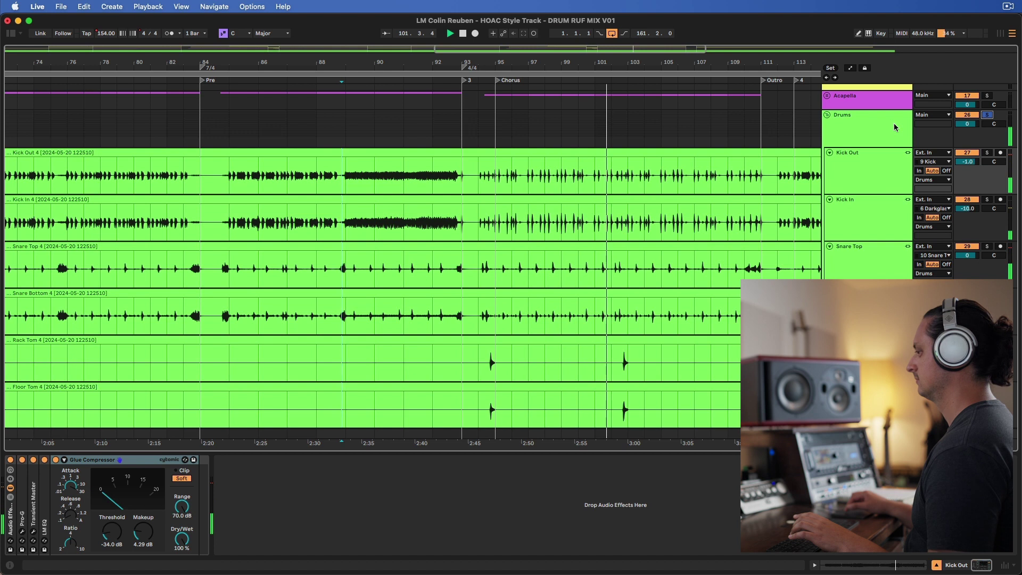
Stop playback and select the Drums group to examine the plug-in chain of its Audio Effect Rack
{"action": "left_click", "coordinate": [777, 153]}
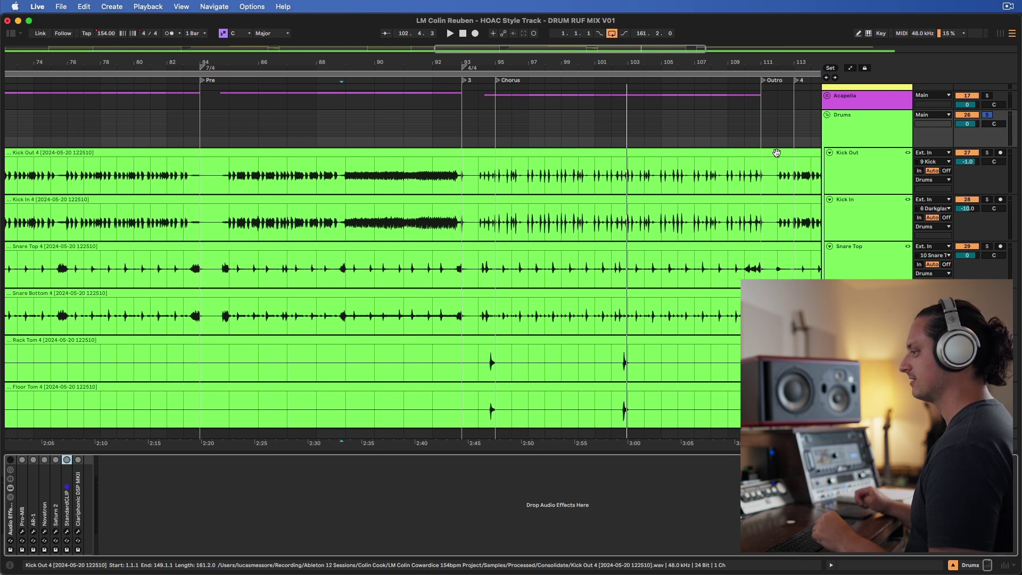
{"action": "left_click", "coordinate": [838, 125]}
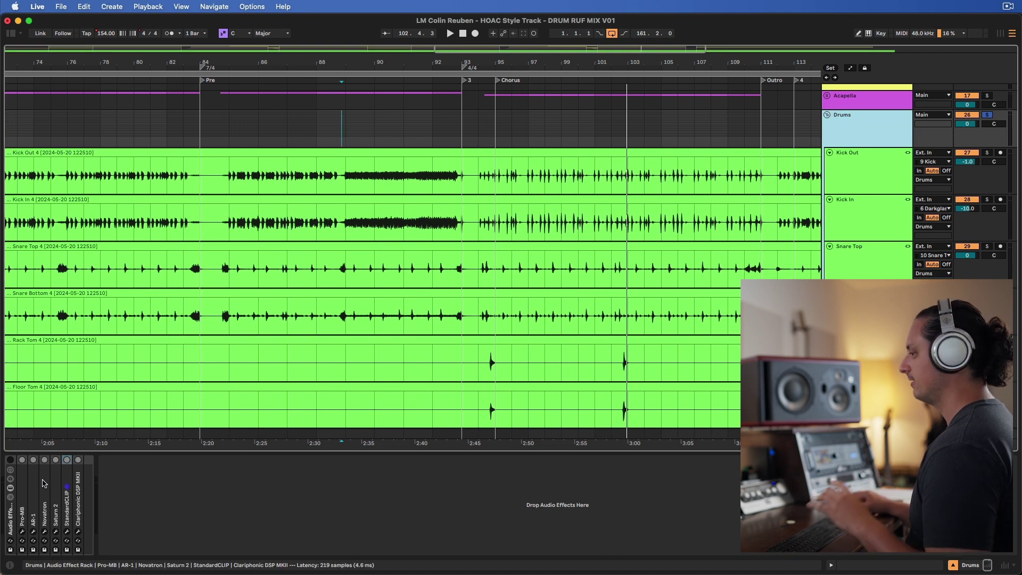
{"action": "scroll", "coordinate": [851, 160], "scroll_direction": "down", "scroll_amount": 10}
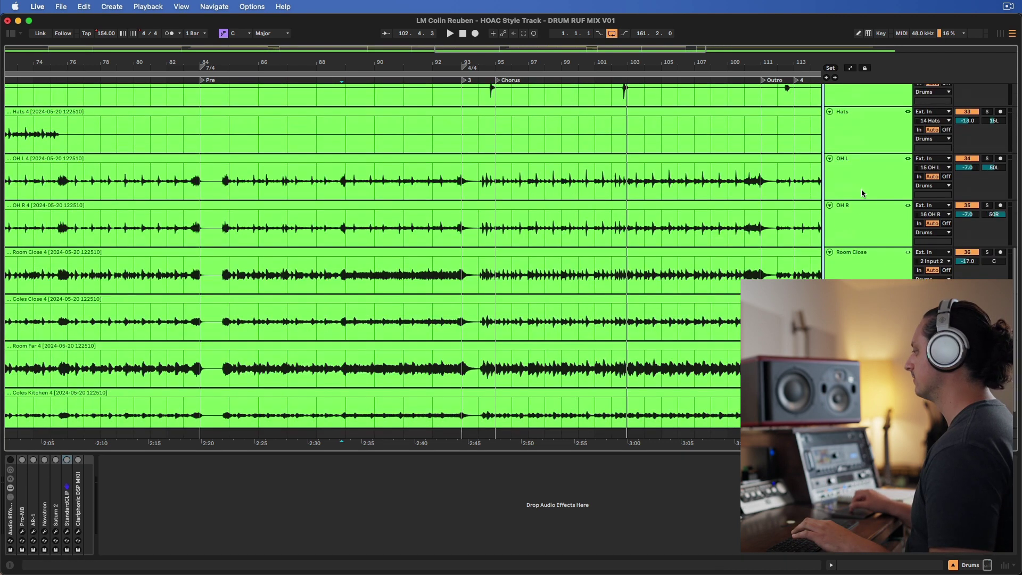
Expand Pro-MB in the Drums group's rack, open its plug-in window and enable the Audio Effect Rack
{"action": "scroll", "coordinate": [900, 279], "scroll_direction": "up", "scroll_amount": 10}
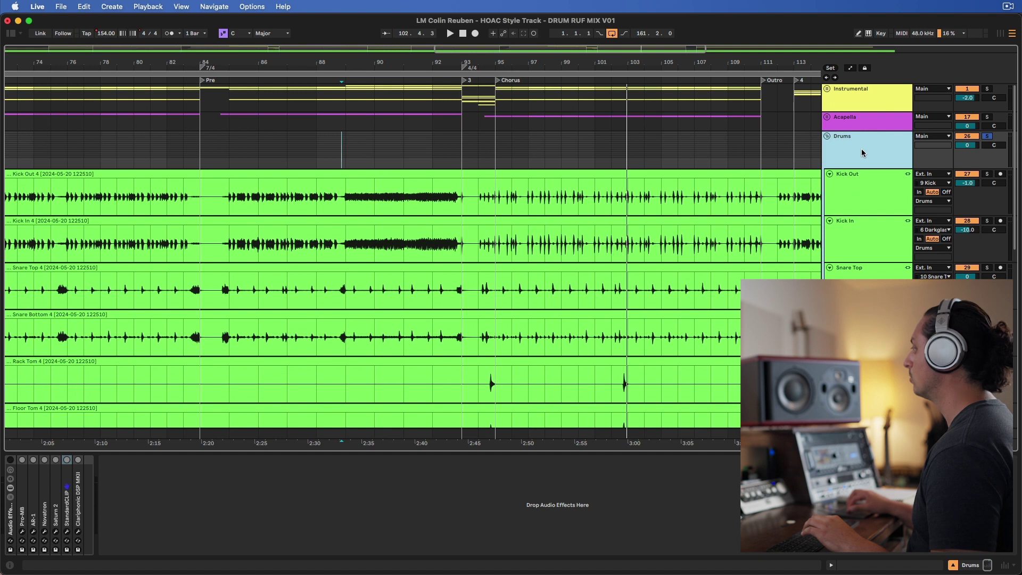
{"action": "left_click", "coordinate": [22, 506]}
{"action": "double_click", "coordinate": [22, 506]}
{"action": "left_click", "coordinate": [39, 459]}
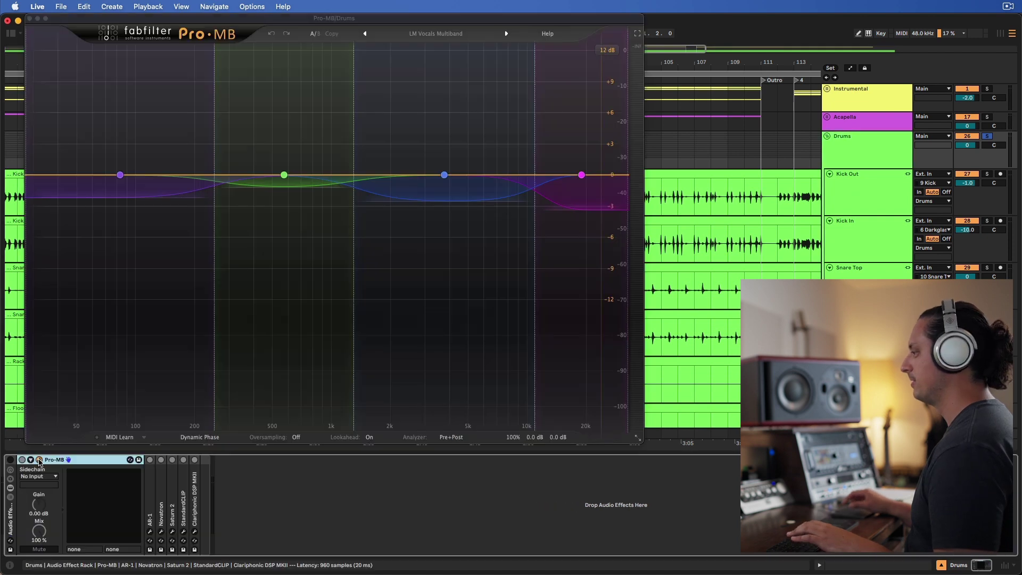
{"action": "left_click", "coordinate": [10, 460]}
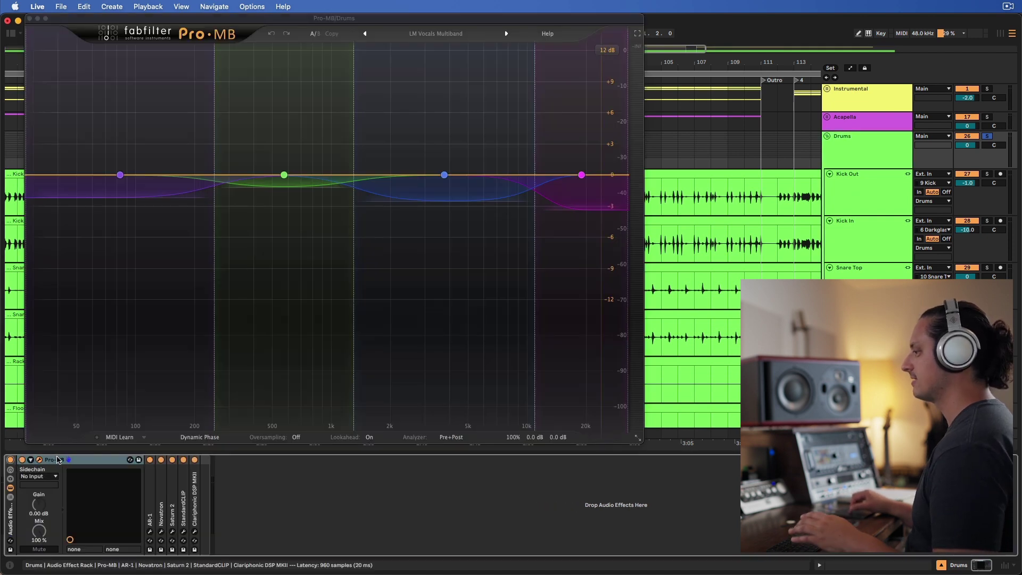
Shift the Pro-MB window clear of the track edge and play the drums to examine its four compression bands
{"action": "left_click", "coordinate": [57, 460]}
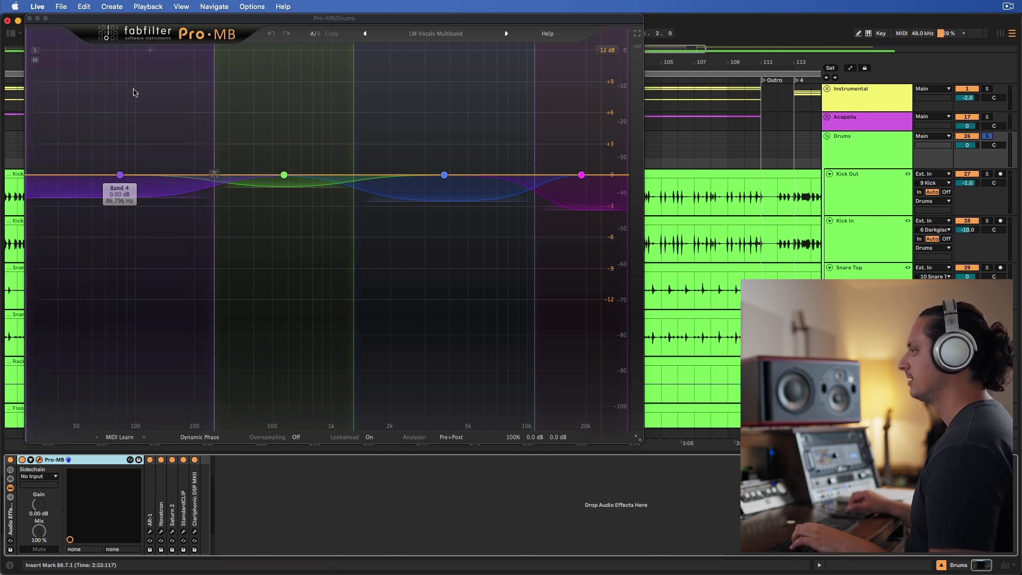
{"action": "left_click_drag", "start_coordinate": [222, 18], "coordinate": [299, 20]}
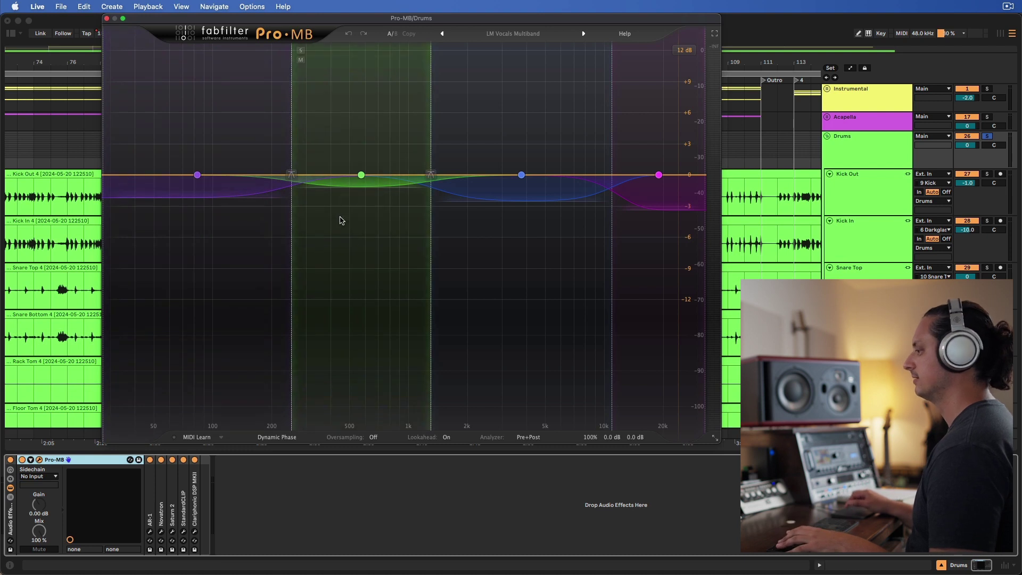
{"action": "key", "text": "space"}
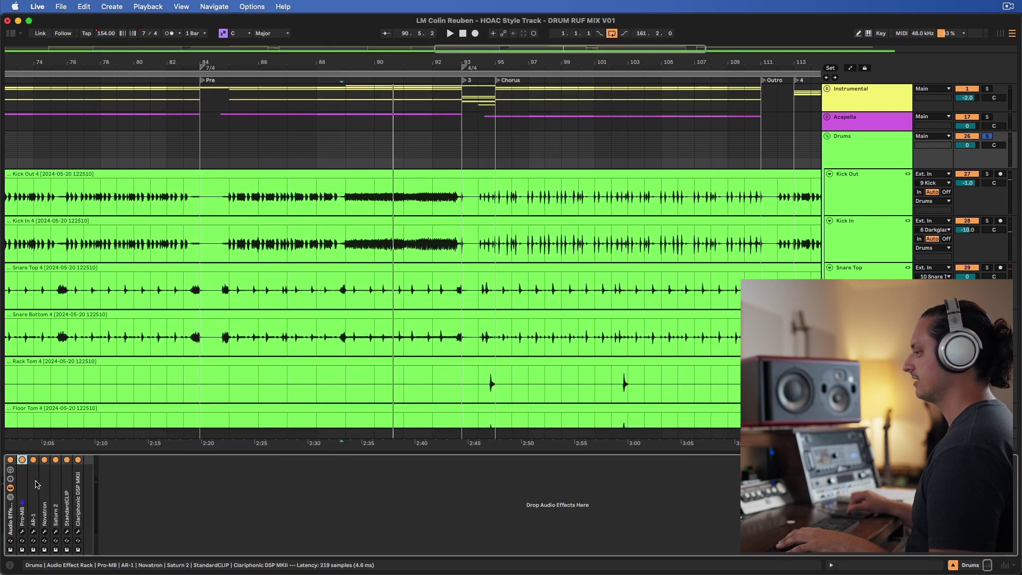
Expand the AR-1 compressor, open its window and audition the drums through it, then stop playback and collapse the device
{"action": "double_click", "coordinate": [35, 483]}
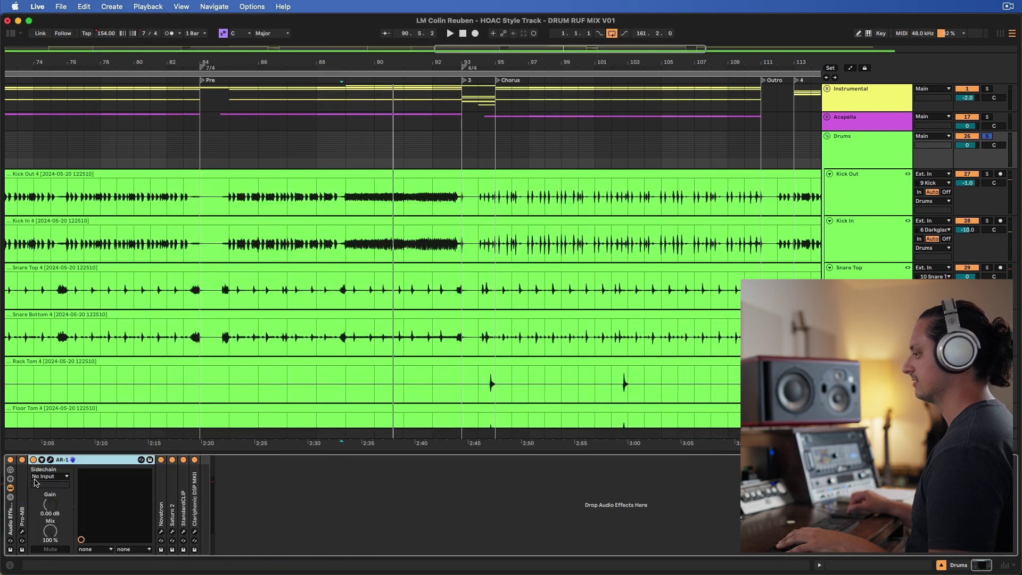
{"action": "left_click", "coordinate": [50, 459]}
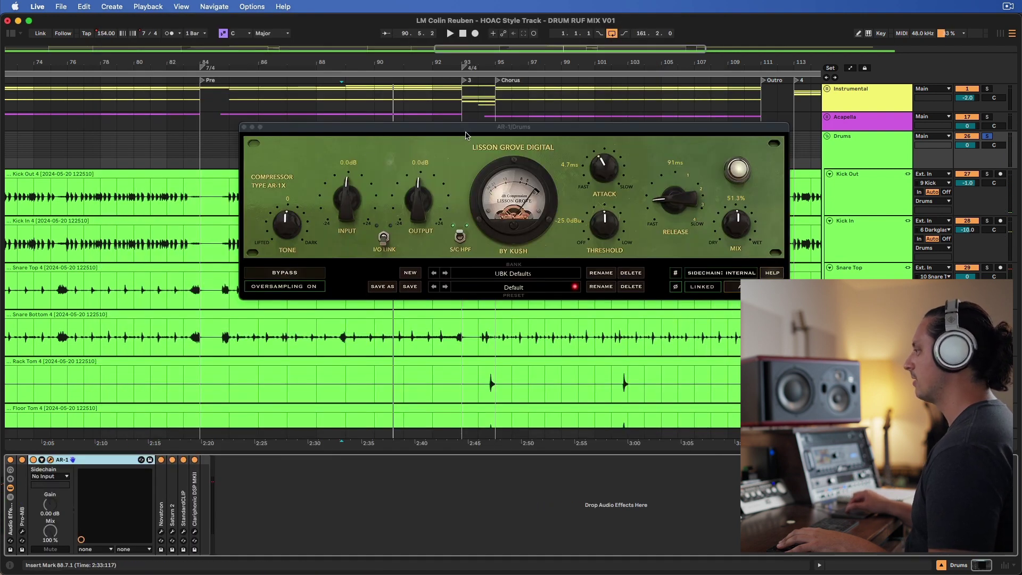
{"action": "left_click_drag", "start_coordinate": [466, 135], "coordinate": [390, 133]}
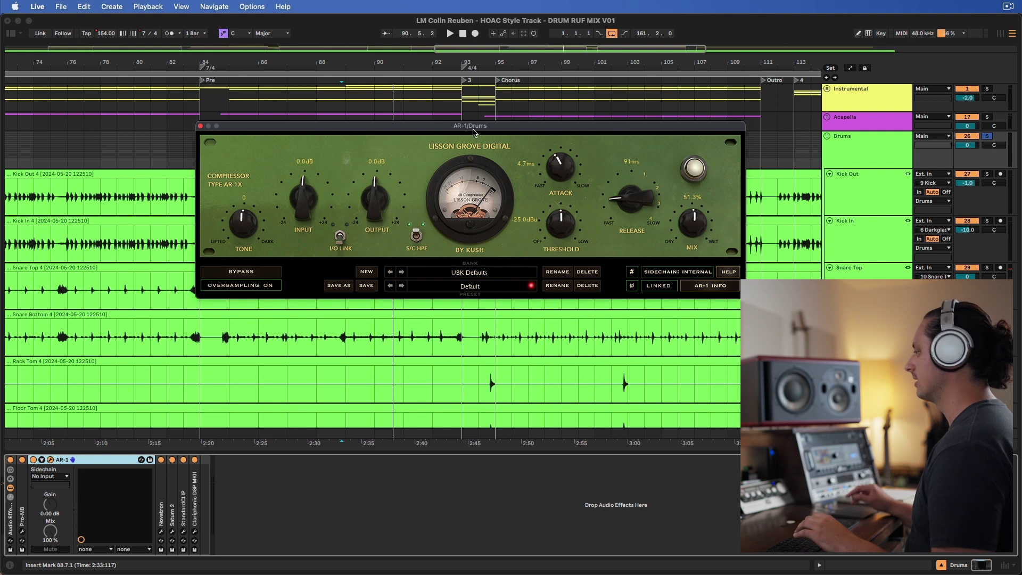
{"action": "left_click_drag", "start_coordinate": [471, 130], "coordinate": [502, 131]}
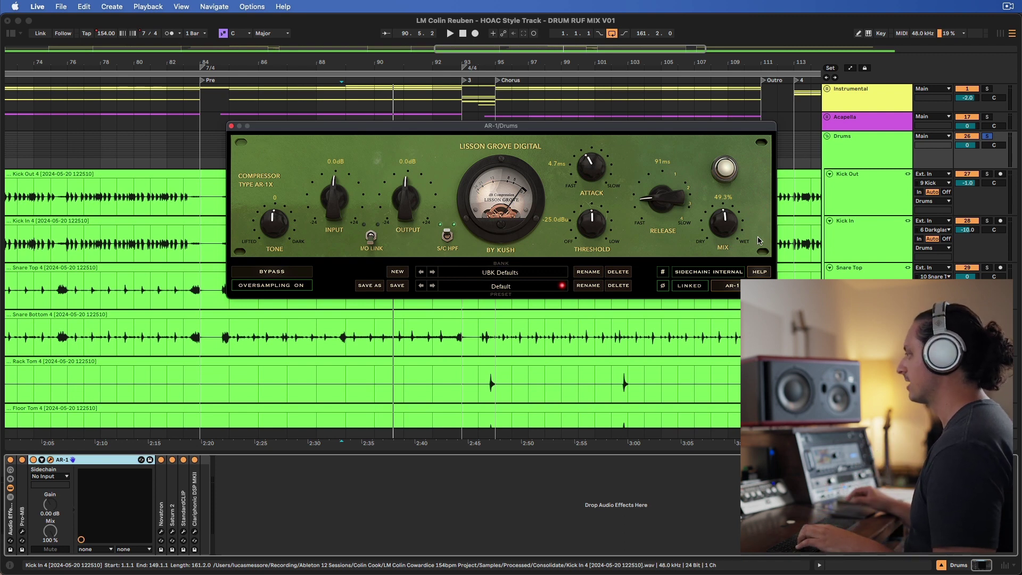
{"action": "key", "text": "space"}
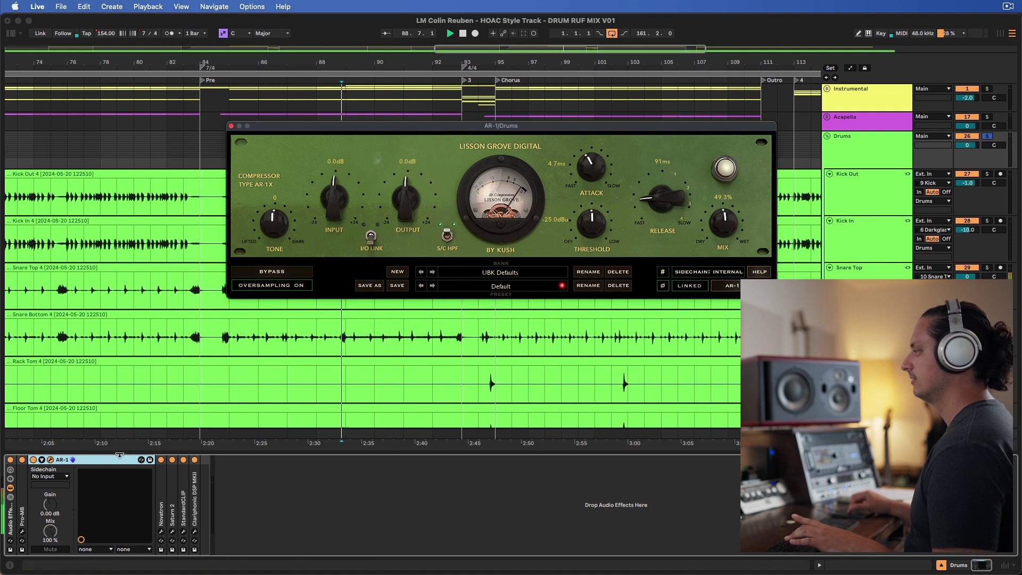
{"action": "double_click", "coordinate": [81, 461]}
{"action": "key", "text": "space"}
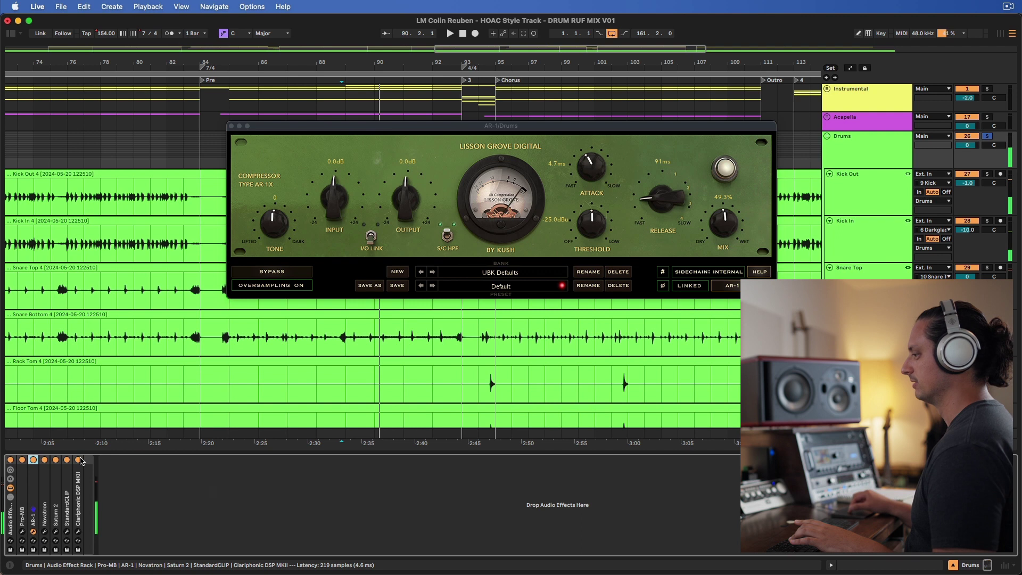
Replace the AR-1 window with Novatron's and audition the drums while examining its compression and saturation, then close and collapse it
{"action": "double_click", "coordinate": [45, 483]}
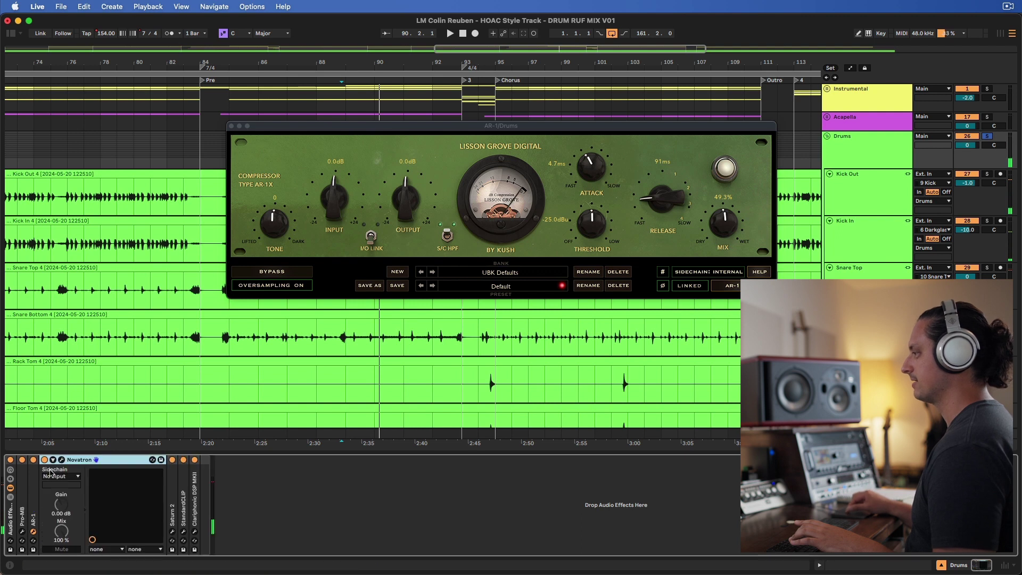
{"action": "left_click", "coordinate": [233, 126]}
{"action": "left_click", "coordinate": [61, 459]}
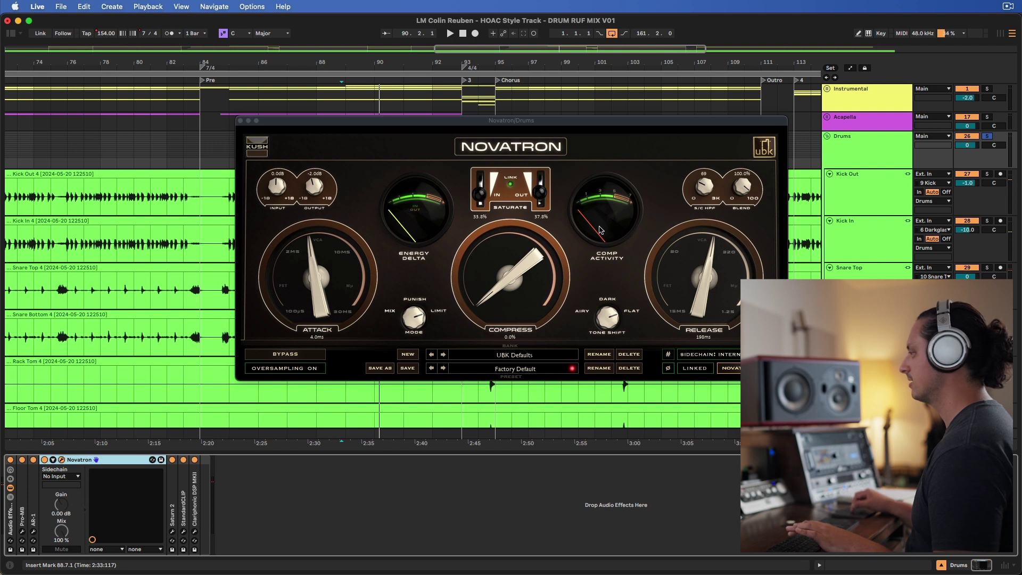
{"action": "key", "text": "space"}
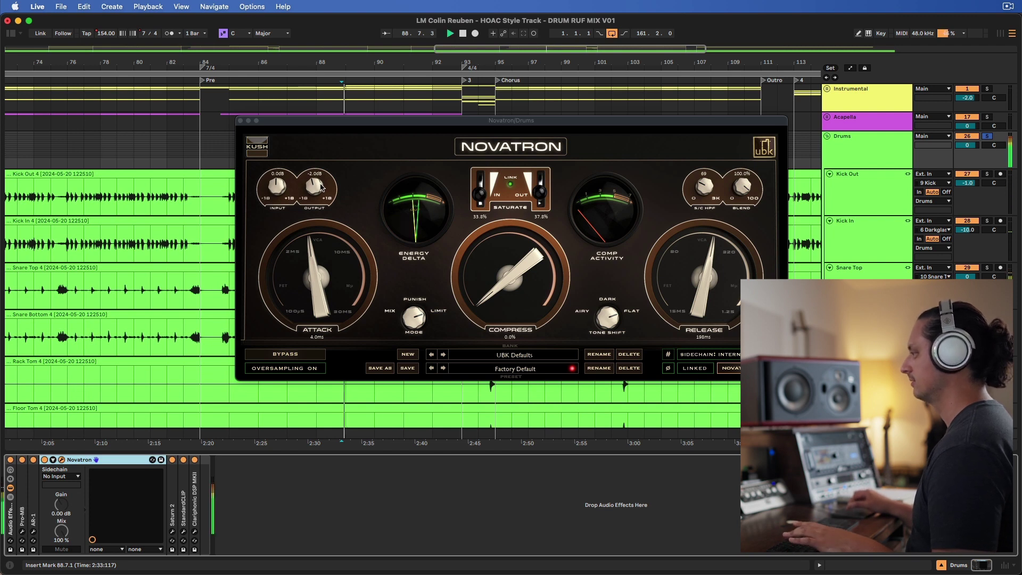
{"action": "left_click", "coordinate": [241, 123]}
{"action": "double_click", "coordinate": [83, 461]}
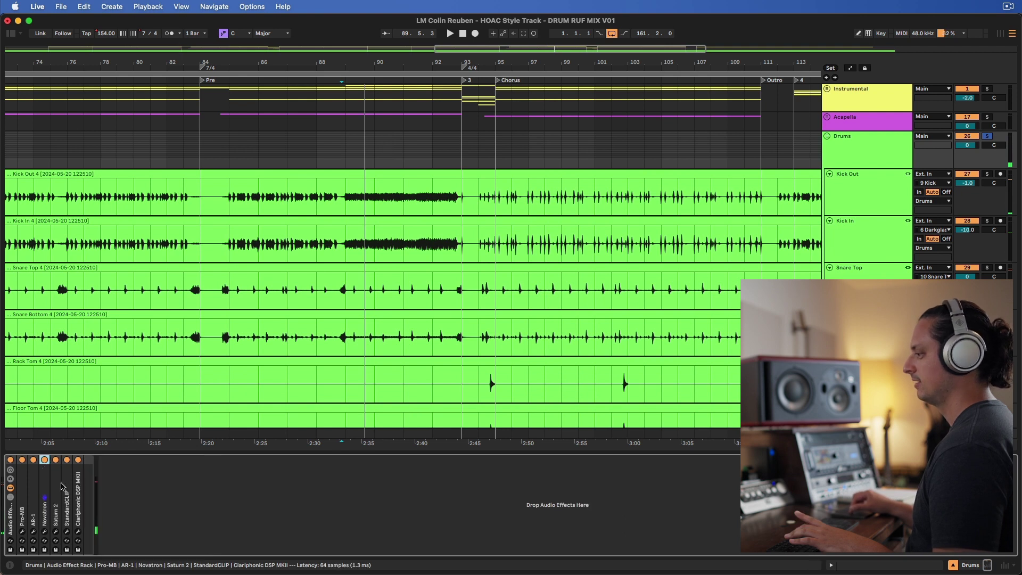
Open Saturn 2, examine the middle and high bands' tape saturation settings during drum playback, then close and collapse it
{"action": "double_click", "coordinate": [60, 485]}
{"action": "left_click", "coordinate": [74, 461]}
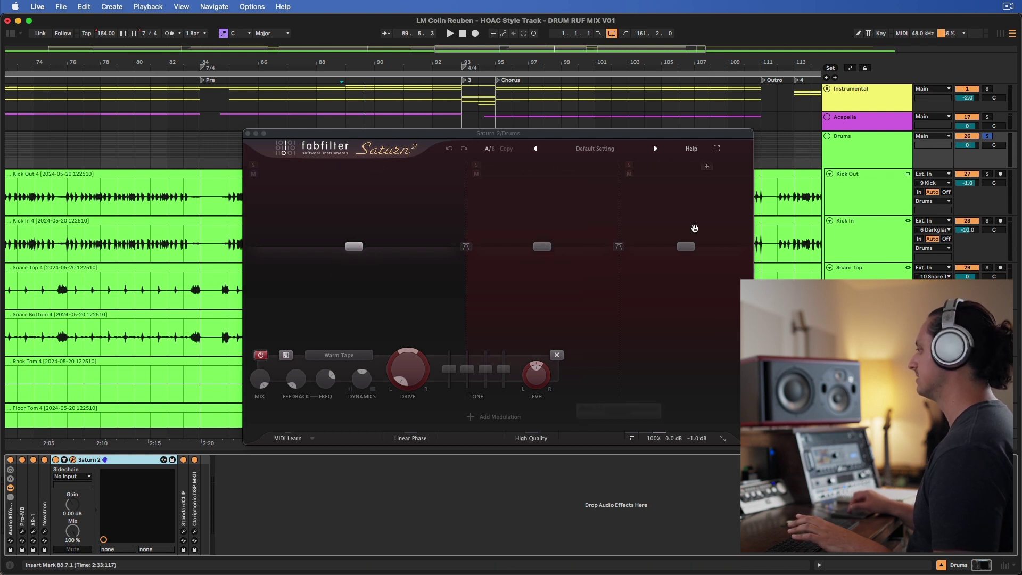
{"action": "left_click", "coordinate": [542, 247]}
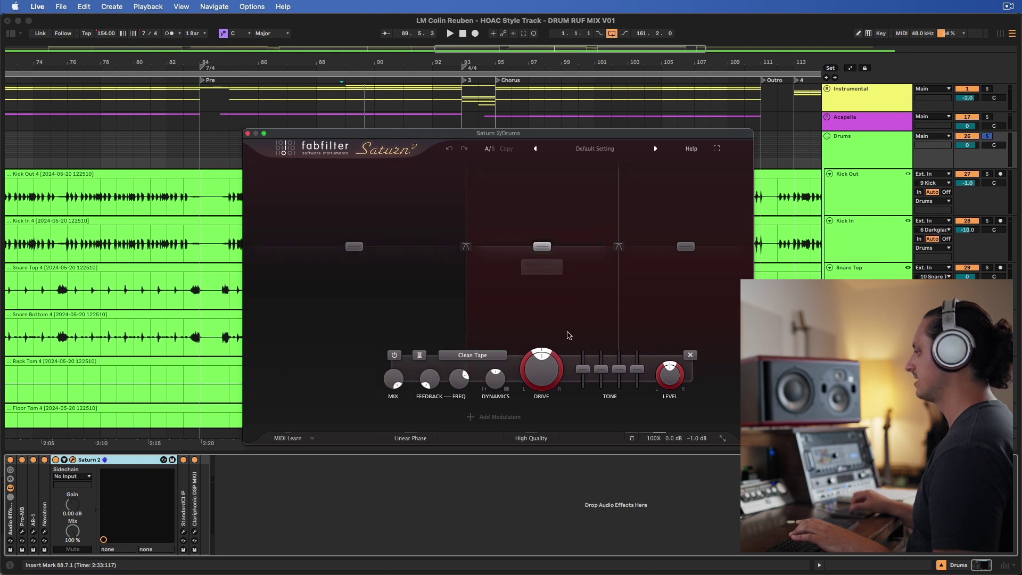
{"action": "left_click", "coordinate": [686, 246]}
{"action": "key", "text": "space"}
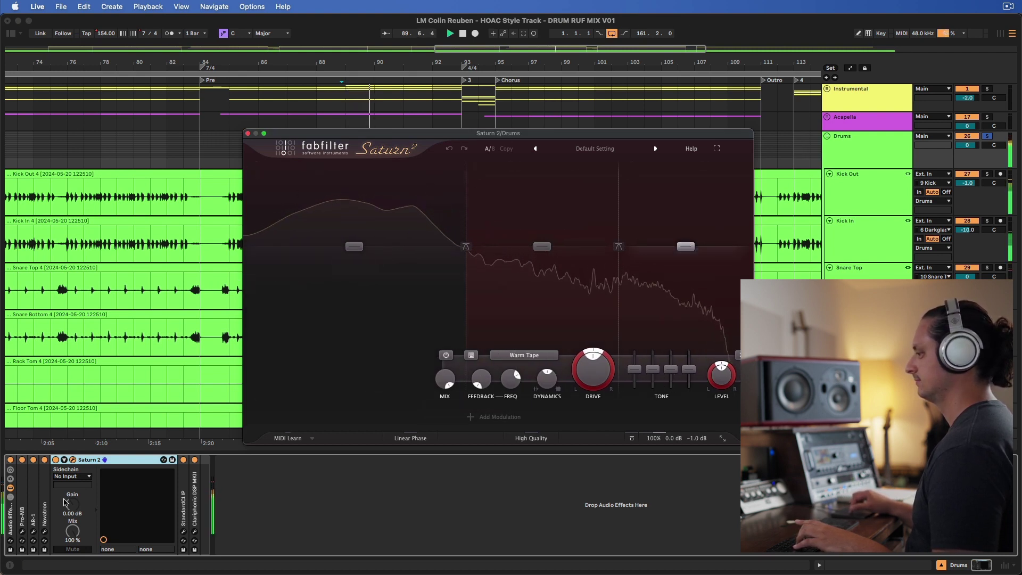
{"action": "left_click", "coordinate": [247, 133]}
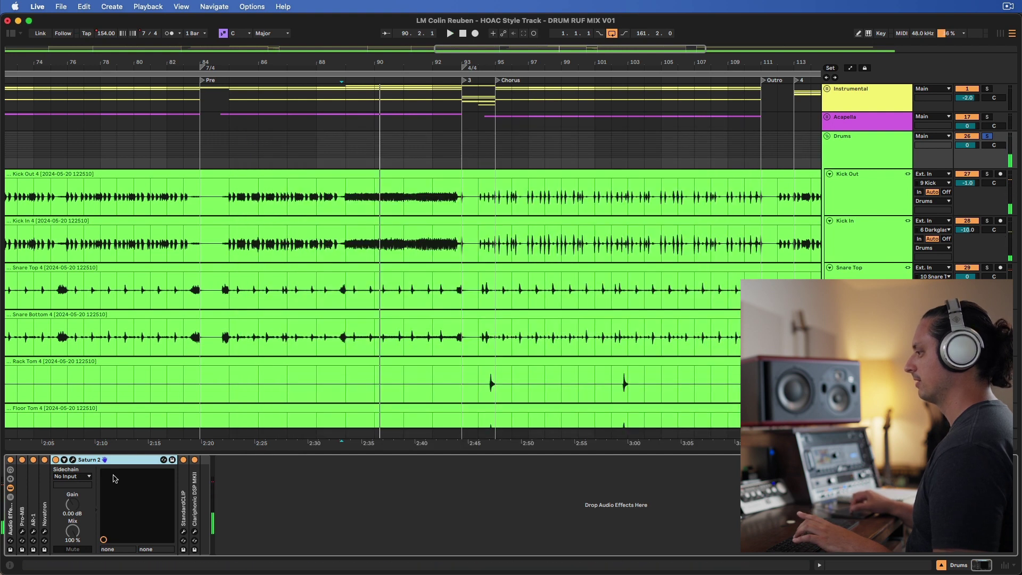
{"action": "double_click", "coordinate": [121, 463]}
Open StandardCLIP in a clear spot and play the drums to examine its soft clipping and levels, then close and collapse it
{"action": "double_click", "coordinate": [67, 463]}
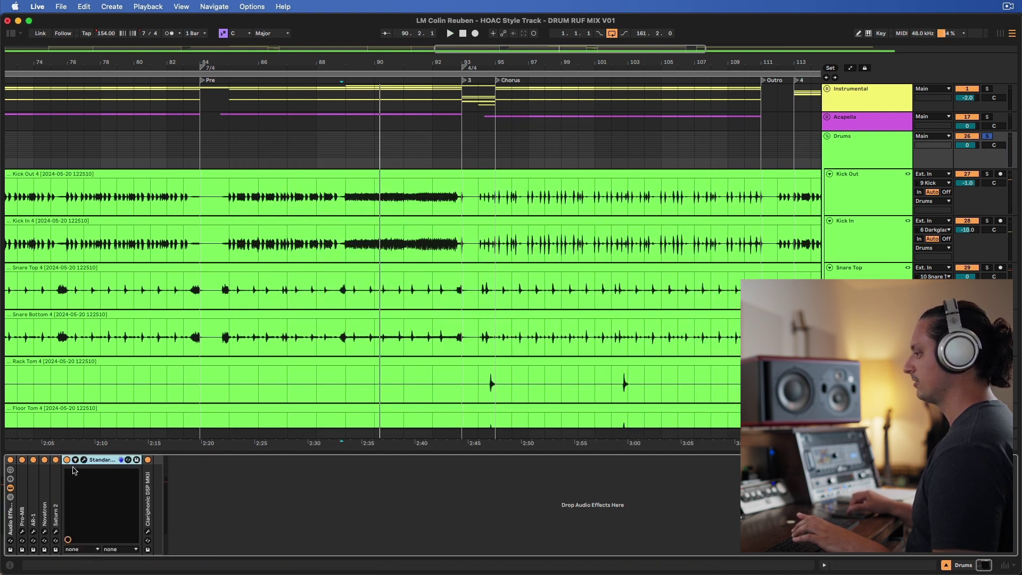
{"action": "left_click", "coordinate": [84, 460]}
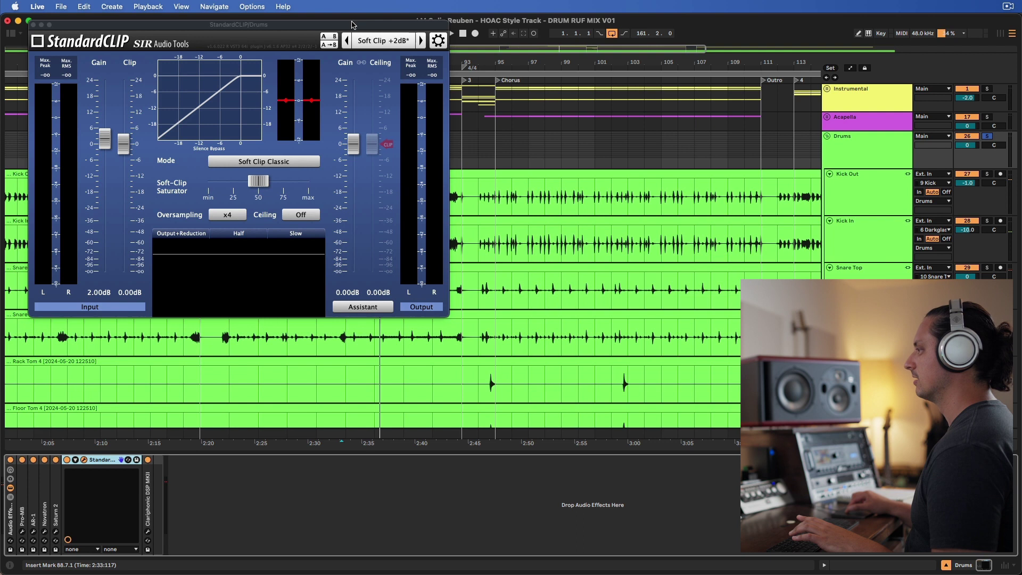
{"action": "left_click_drag", "start_coordinate": [351, 25], "coordinate": [564, 62]}
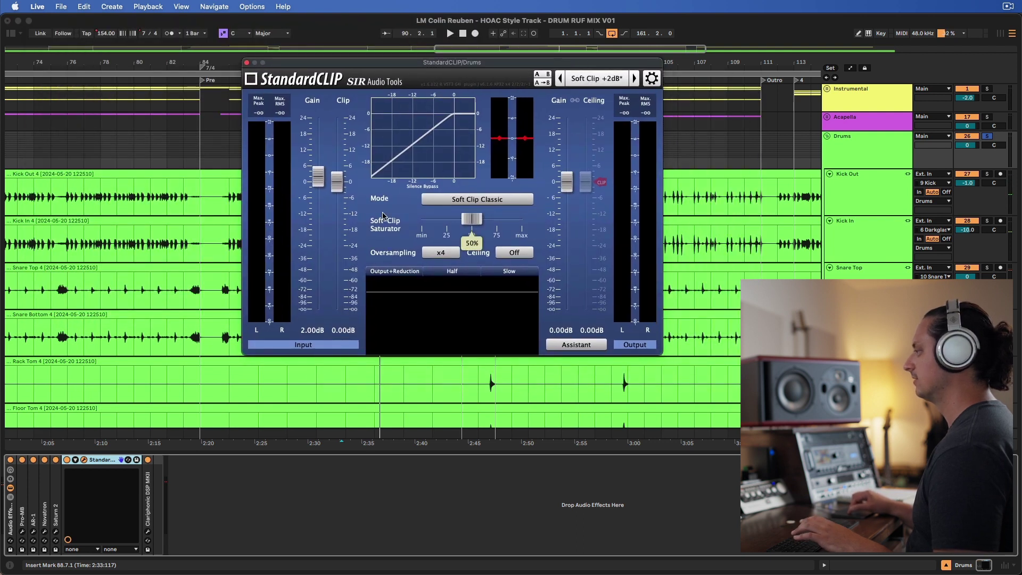
{"action": "mouse_move", "coordinate": [530, 179]}
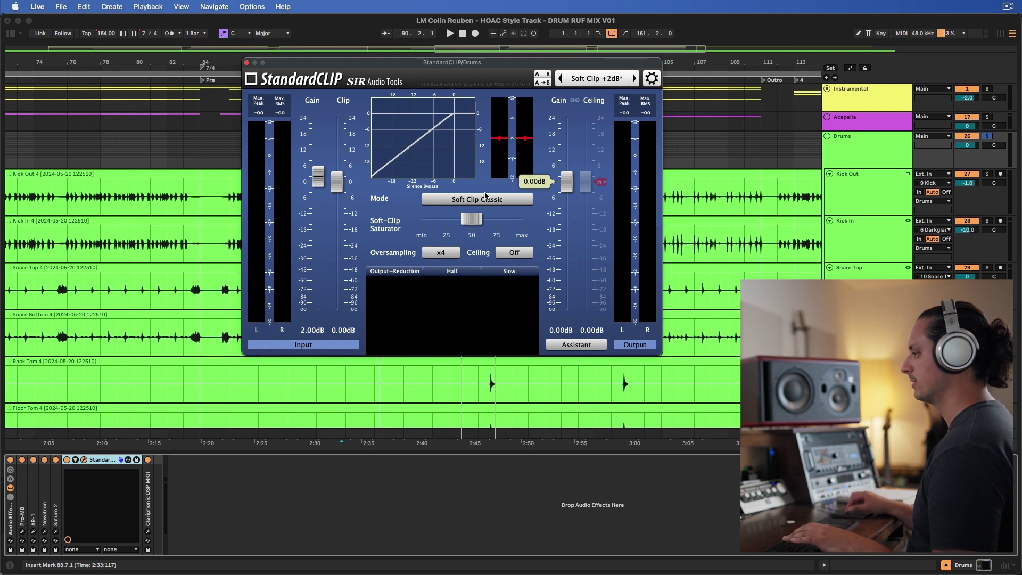
{"action": "key", "text": "space"}
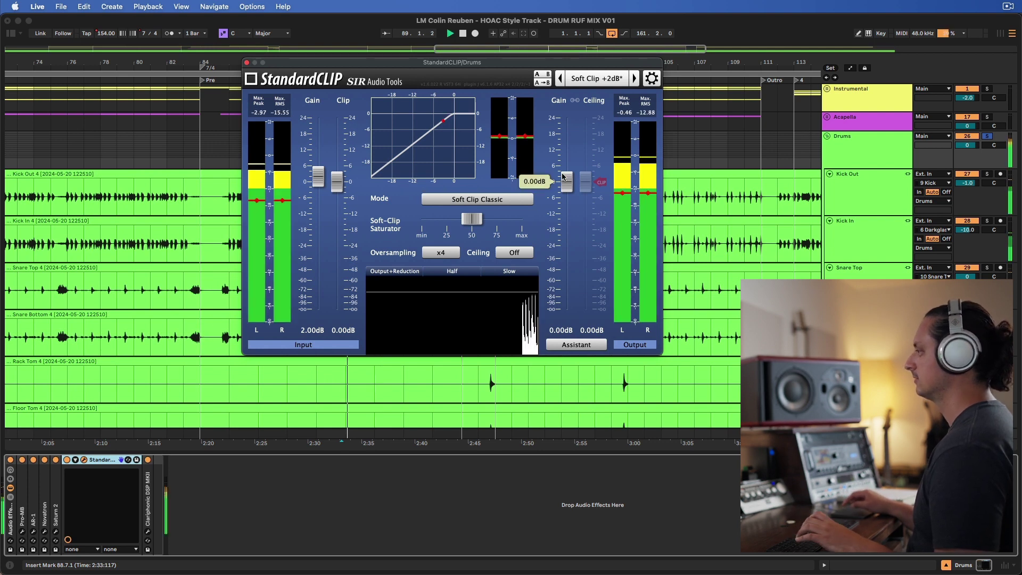
{"action": "mouse_move", "coordinate": [346, 245]}
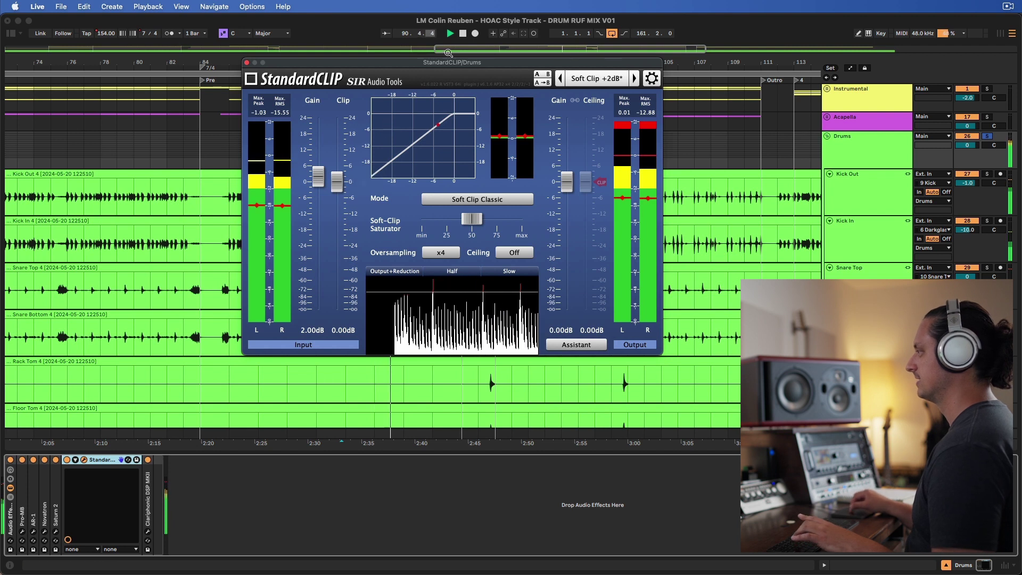
{"action": "key", "text": "space"}
{"action": "left_click", "coordinate": [247, 63]}
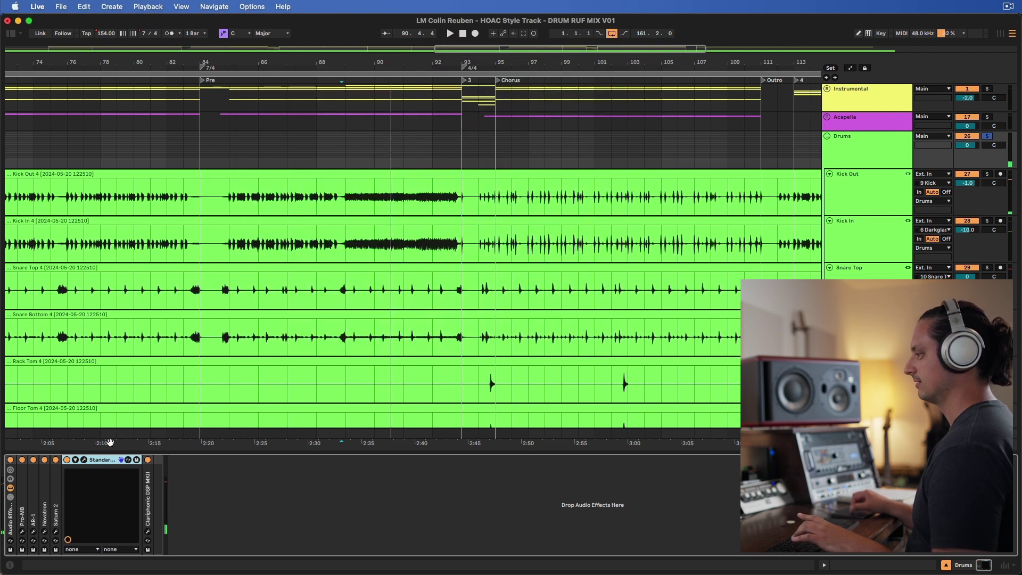
{"action": "double_click", "coordinate": [99, 460]}
Expand Clariphonic DSP MKII, open its window to examine the parallel EQ settings, then hide and collapse it
{"action": "double_click", "coordinate": [81, 489]}
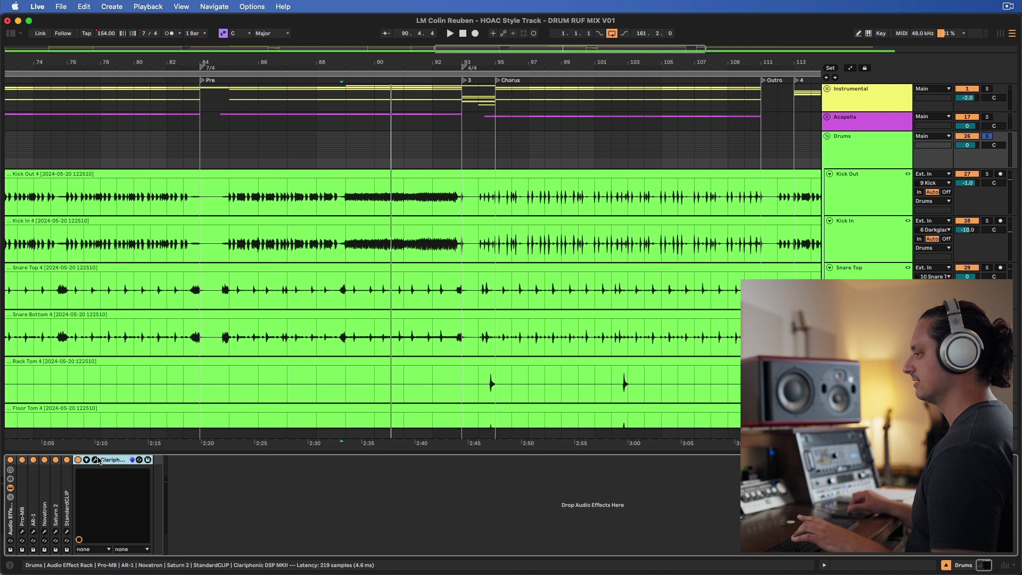
{"action": "left_click", "coordinate": [96, 459]}
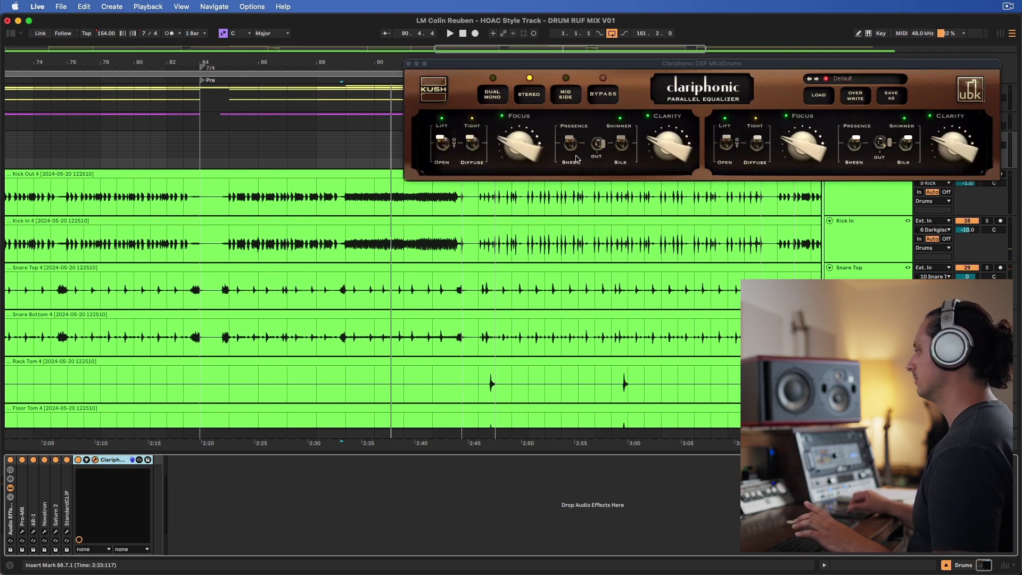
{"action": "key", "text": "super+alt+p"}
{"action": "double_click", "coordinate": [101, 459]}
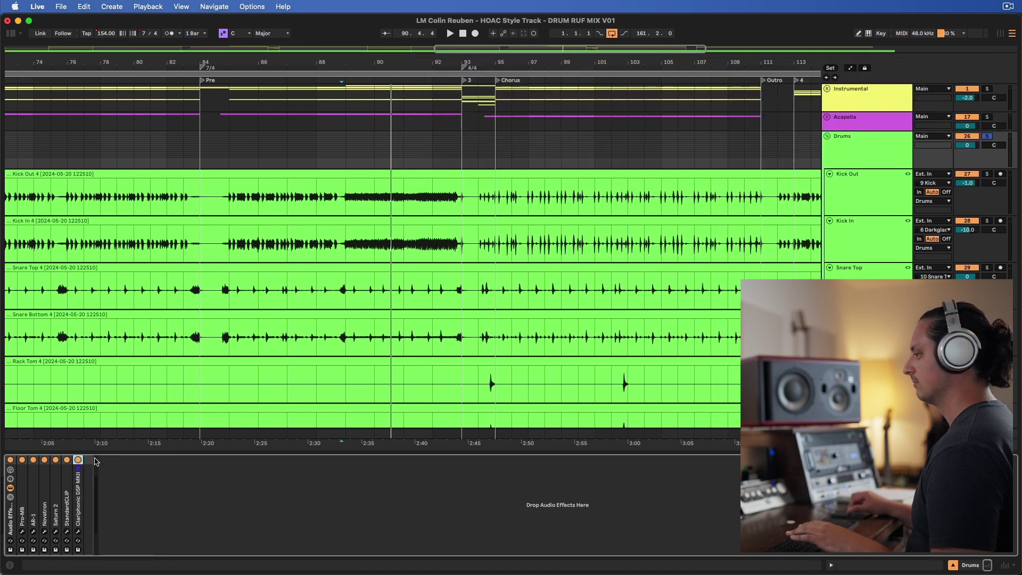
Compare the drum mix from 88.7.1 with the Drums Audio Effect Rack bypassed and re-enabled
{"action": "key", "text": "space"}
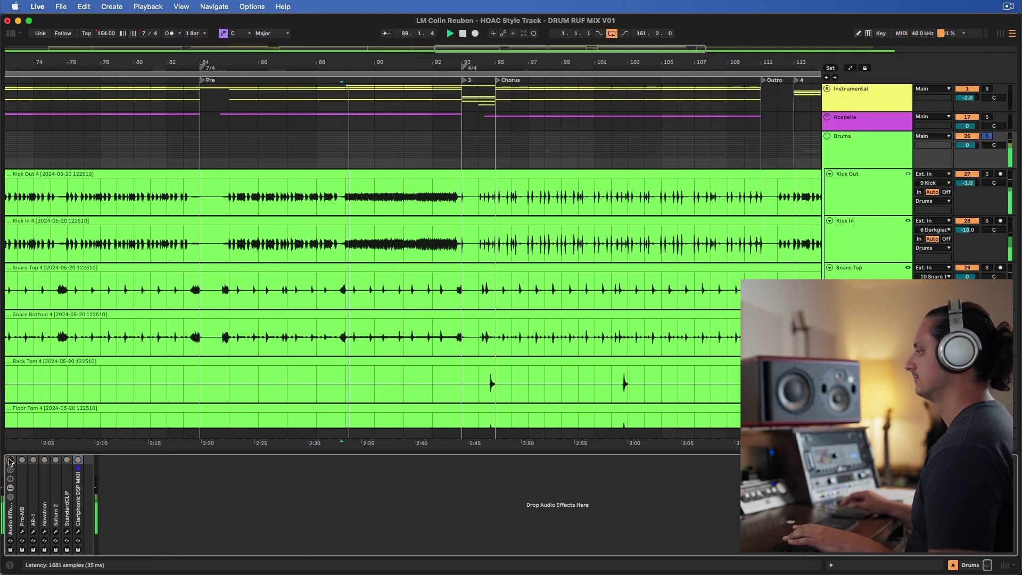
{"action": "key", "text": "space"}
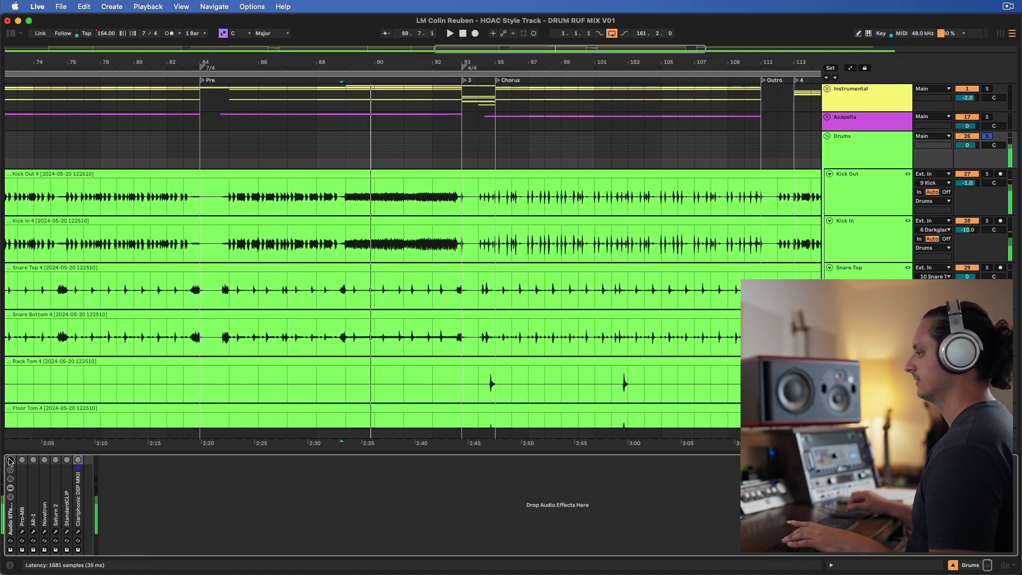
{"action": "left_click", "coordinate": [9, 459]}
{"action": "key", "text": "space"}
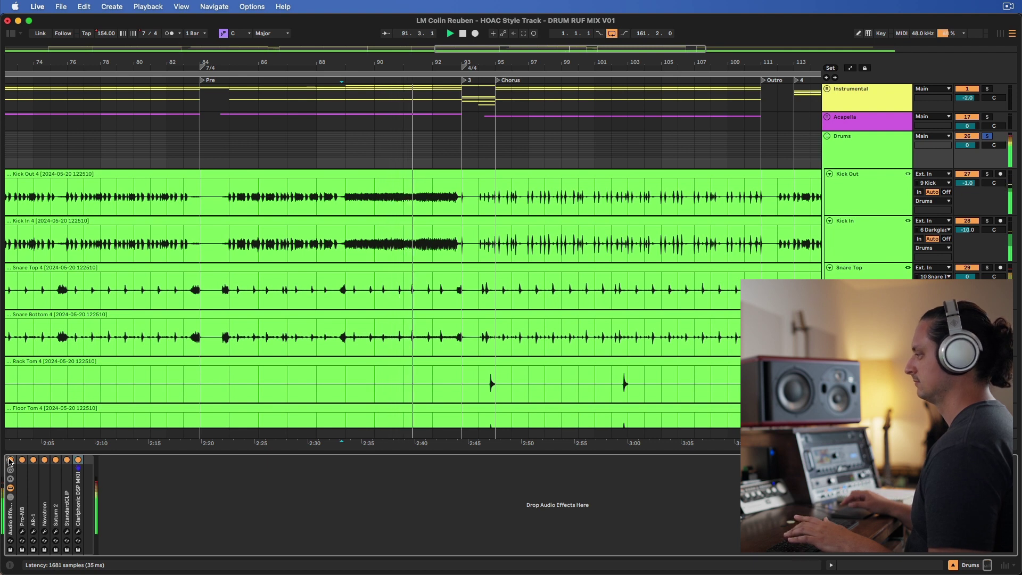
Audition the processed drums from just before the Chorus, then select the Drums group's Audio Effect Rack
{"action": "left_click", "coordinate": [478, 186]}
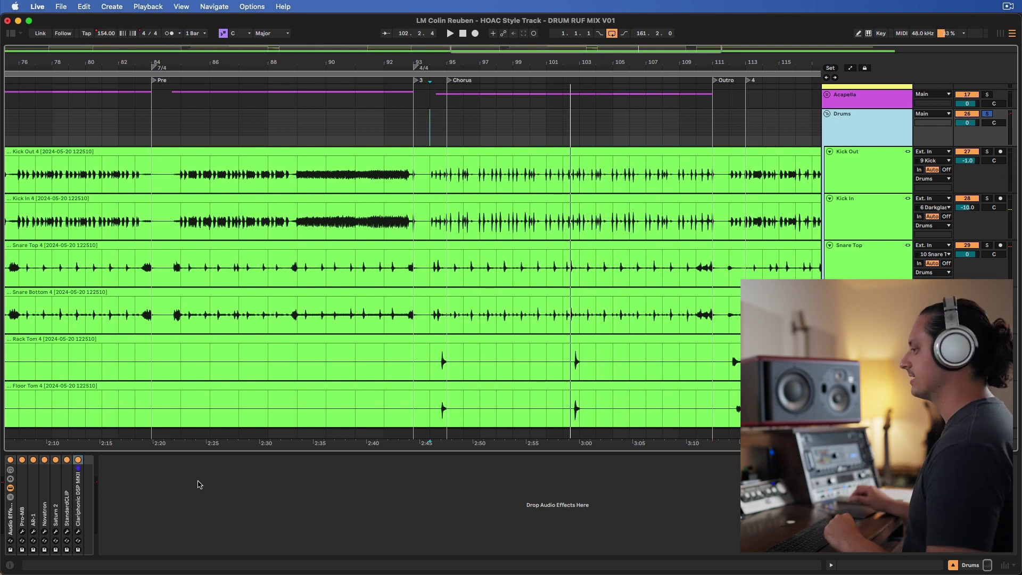
{"action": "left_click", "coordinate": [12, 514]}
{"action": "left_click", "coordinate": [9, 472]}
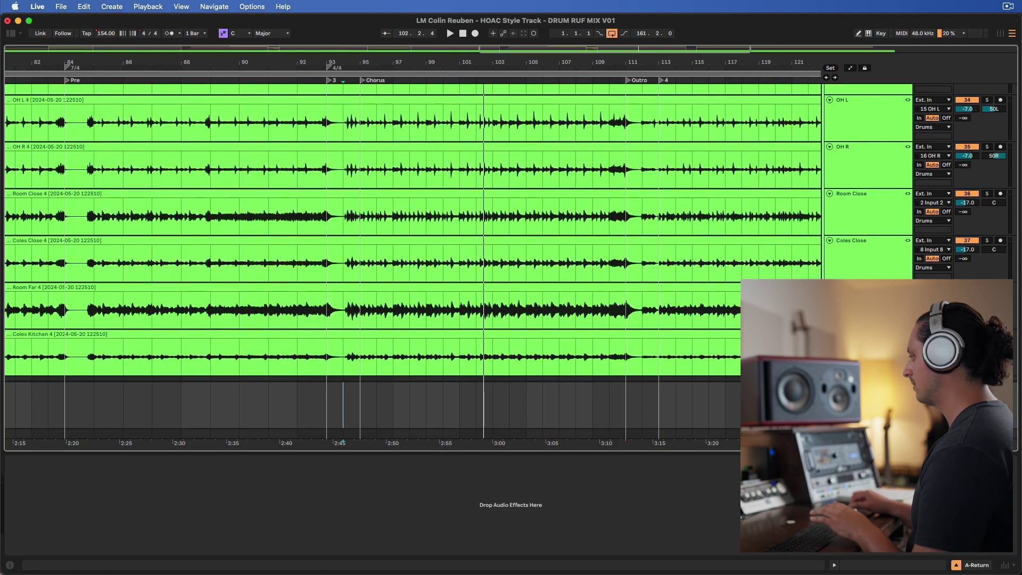
Delete the A-Return track
{"action": "key", "text": "Delete"}
Group the close-miked drum tracks from Kick Out through Floor Tom inside the Drums group
{"action": "scroll", "coordinate": [413, 255], "scroll_direction": "up", "scroll_amount": 10}
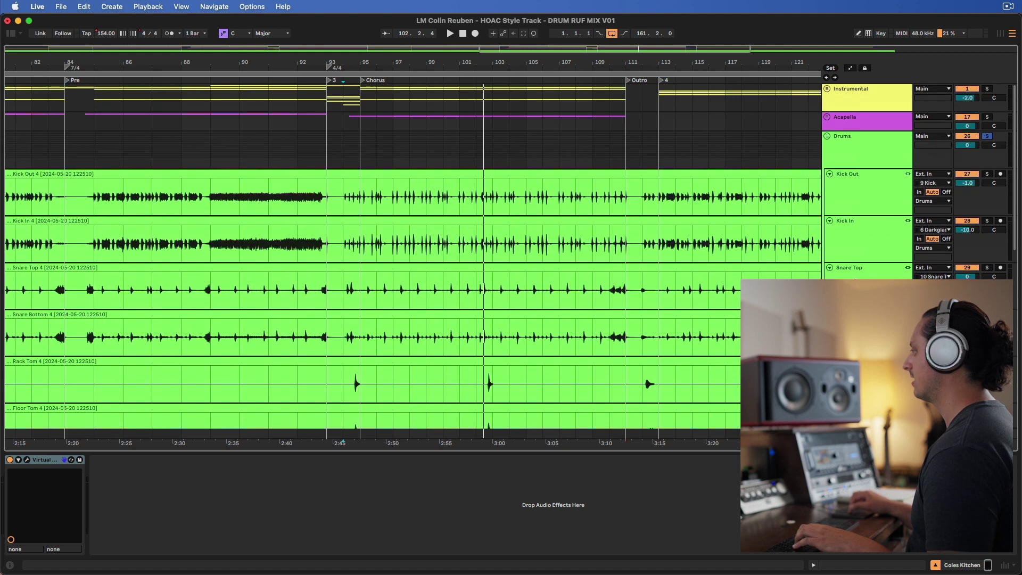
{"action": "left_click", "coordinate": [859, 200]}
{"action": "scroll", "coordinate": [861, 201], "scroll_direction": "down", "scroll_amount": 1}
{"action": "left_click", "coordinate": [858, 224], "text": "shift"}
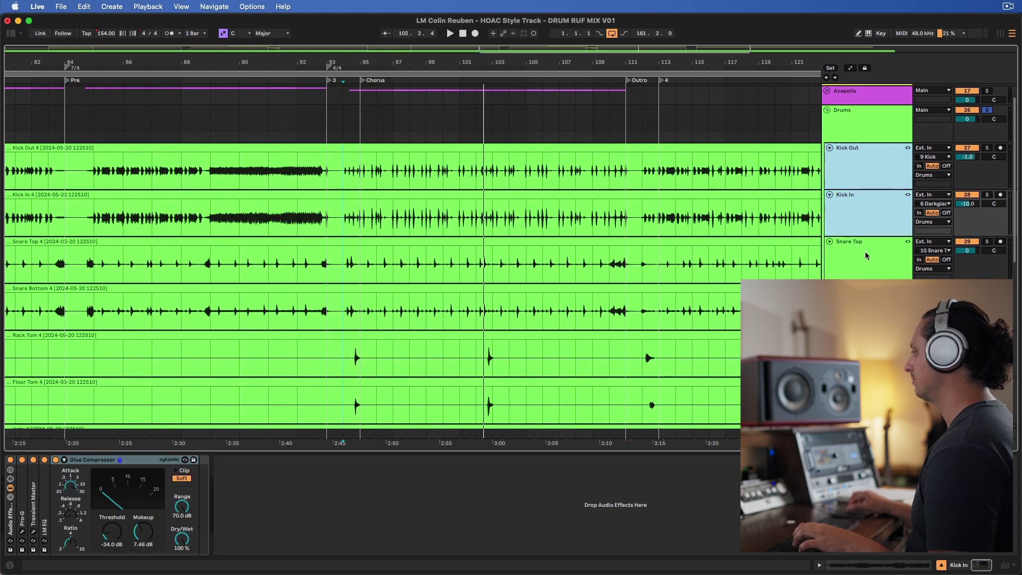
{"action": "left_click", "coordinate": [866, 257], "text": "shift"}
{"action": "scroll", "coordinate": [866, 260], "scroll_direction": "down", "scroll_amount": 4}
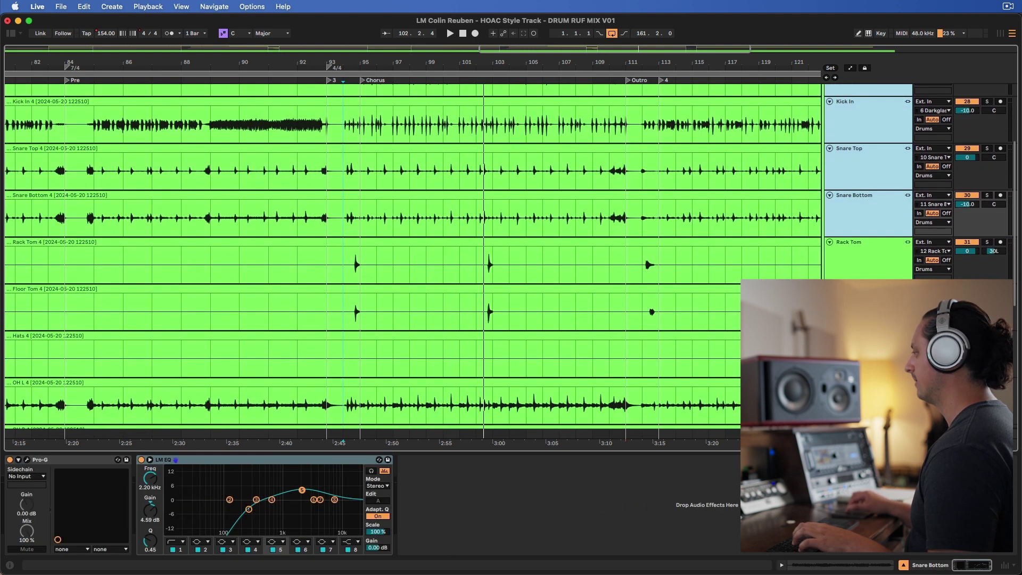
{"action": "left_click", "coordinate": [865, 276], "text": "shift"}
{"action": "left_click", "coordinate": [866, 298], "text": "shift"}
{"action": "scroll", "coordinate": [865, 271], "scroll_direction": "down", "scroll_amount": 3}
{"action": "scroll", "coordinate": [862, 223], "scroll_direction": "up", "scroll_amount": 5}
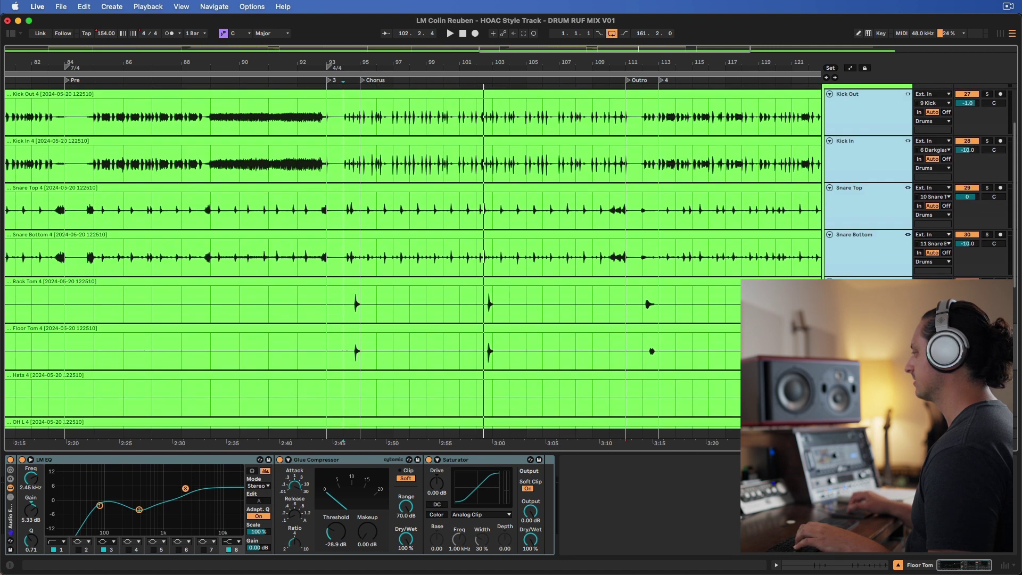
{"action": "scroll", "coordinate": [862, 201], "scroll_direction": "up", "scroll_amount": 1}
{"action": "key", "text": "super+g"}
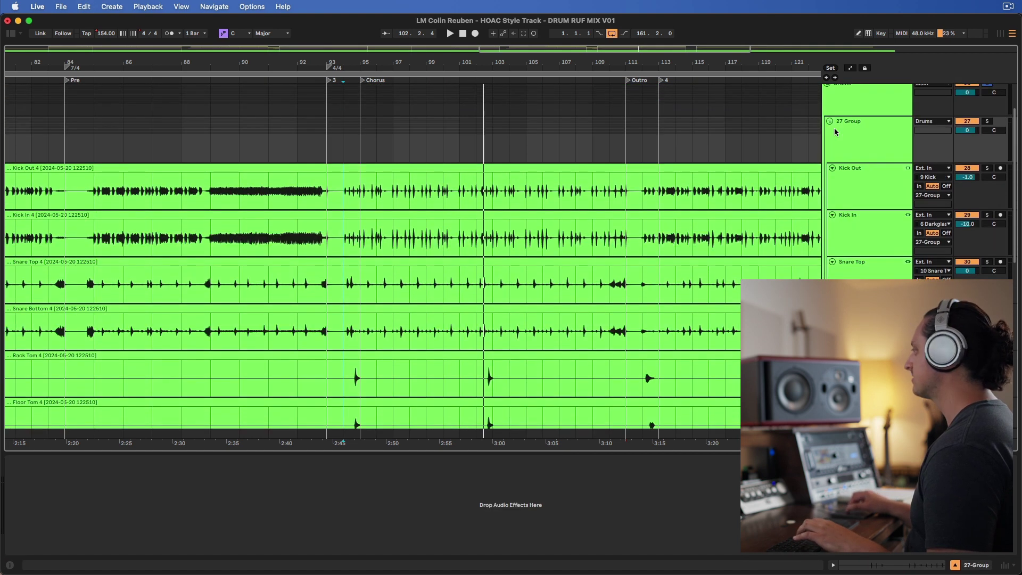
Rename the new group inside Drums as Close Mics and collapse it
{"action": "left_click", "coordinate": [829, 121]}
{"action": "left_click", "coordinate": [855, 157]}
{"action": "scroll", "coordinate": [866, 213], "scroll_direction": "down", "scroll_amount": 4}
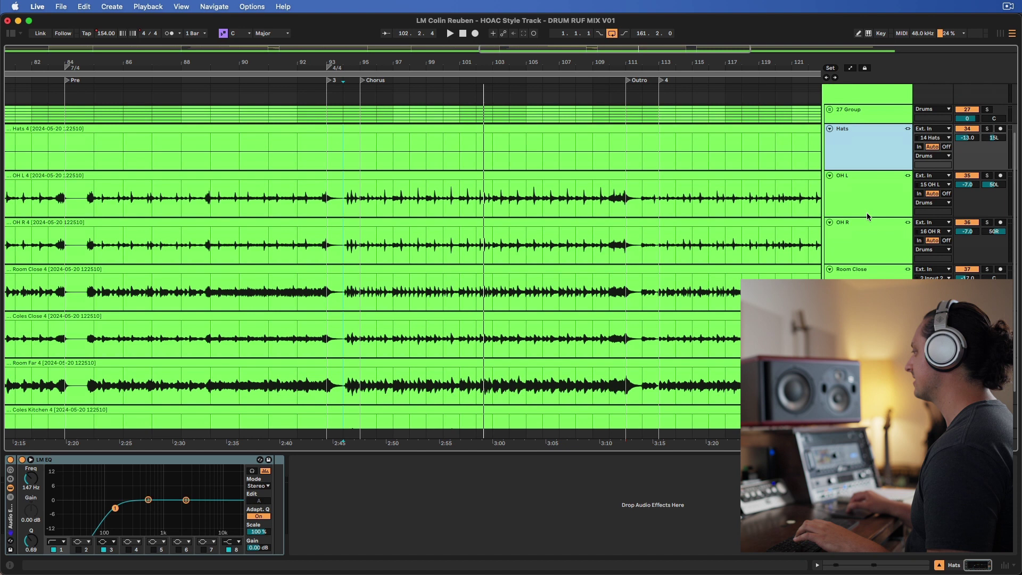
{"action": "scroll", "coordinate": [873, 210], "scroll_direction": "up", "scroll_amount": 5}
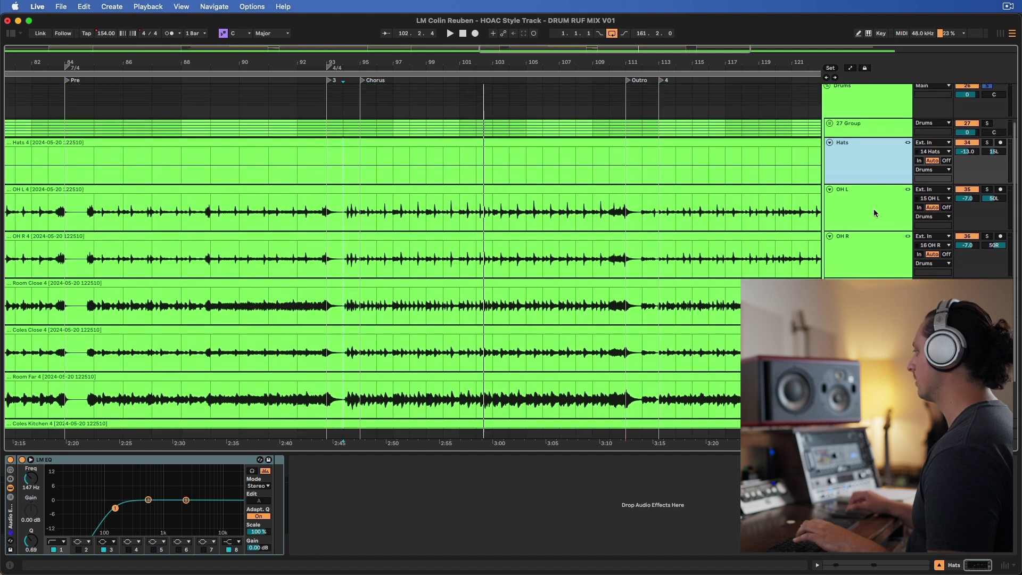
{"action": "left_click", "coordinate": [830, 139]}
{"action": "left_click", "coordinate": [864, 139]}
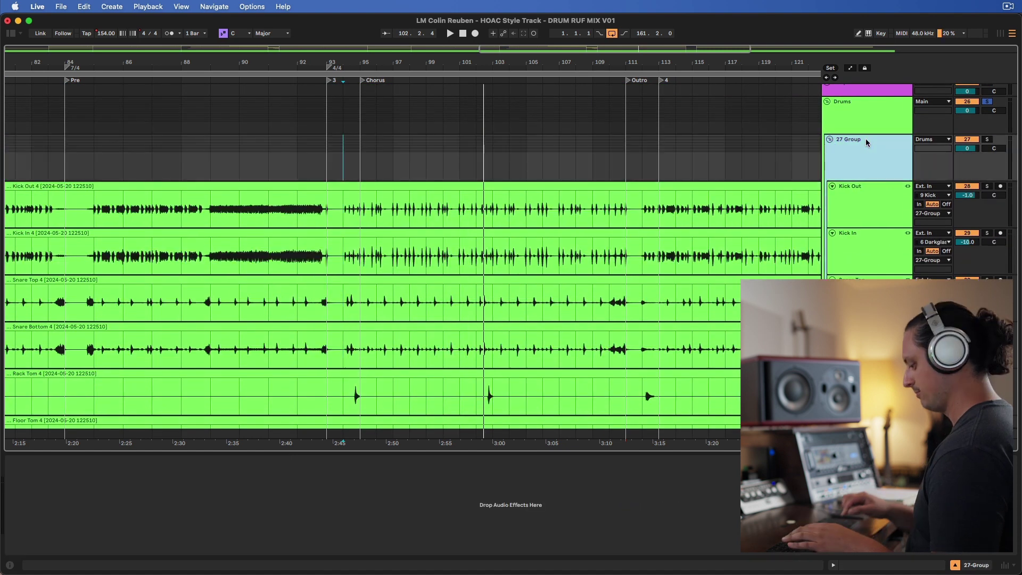
{"action": "type", "text": "Close Mics"}
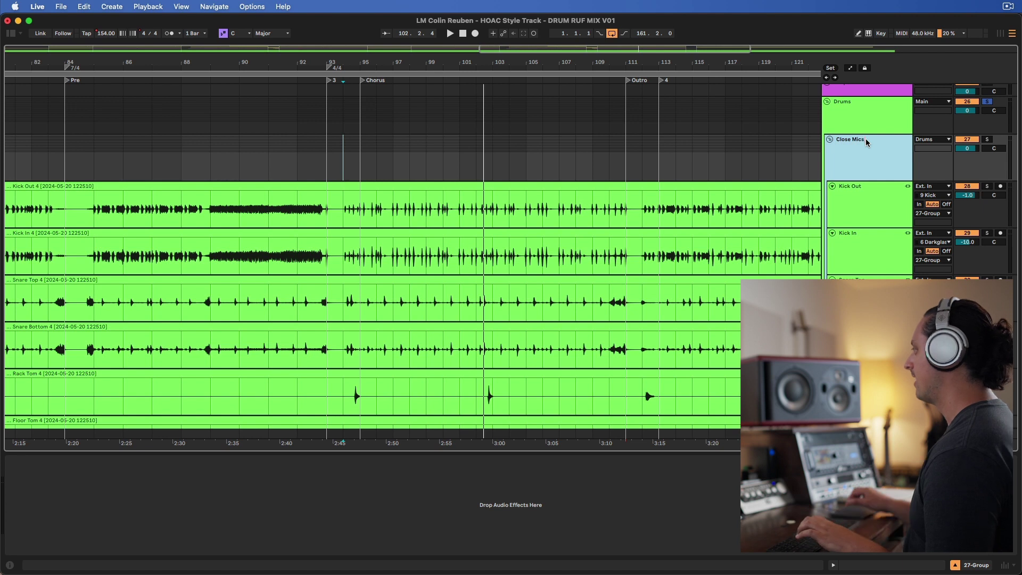
{"action": "key", "text": "Return"}
{"action": "left_click", "coordinate": [829, 140]}
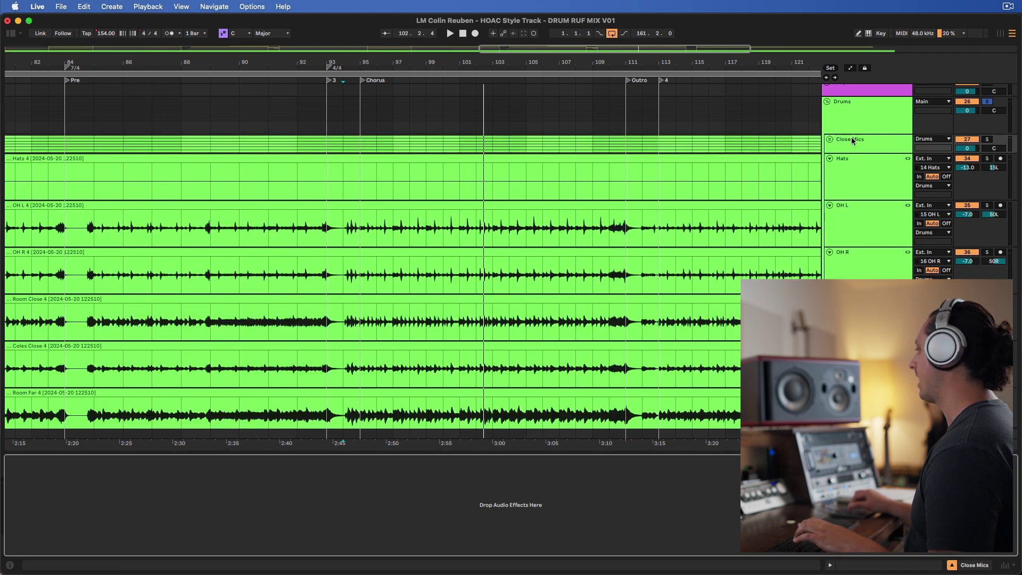
Ungroup the Close Mics tracks so they sit directly inside the Drums group
{"action": "left_click", "coordinate": [412, 481]}
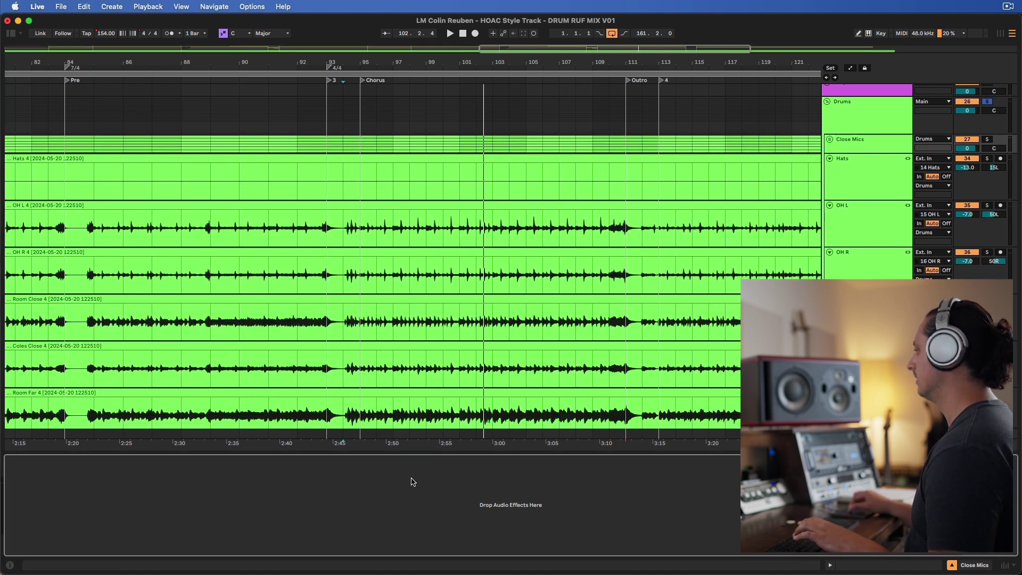
{"action": "left_click", "coordinate": [878, 140]}
{"action": "key", "text": "super+shift+g"}
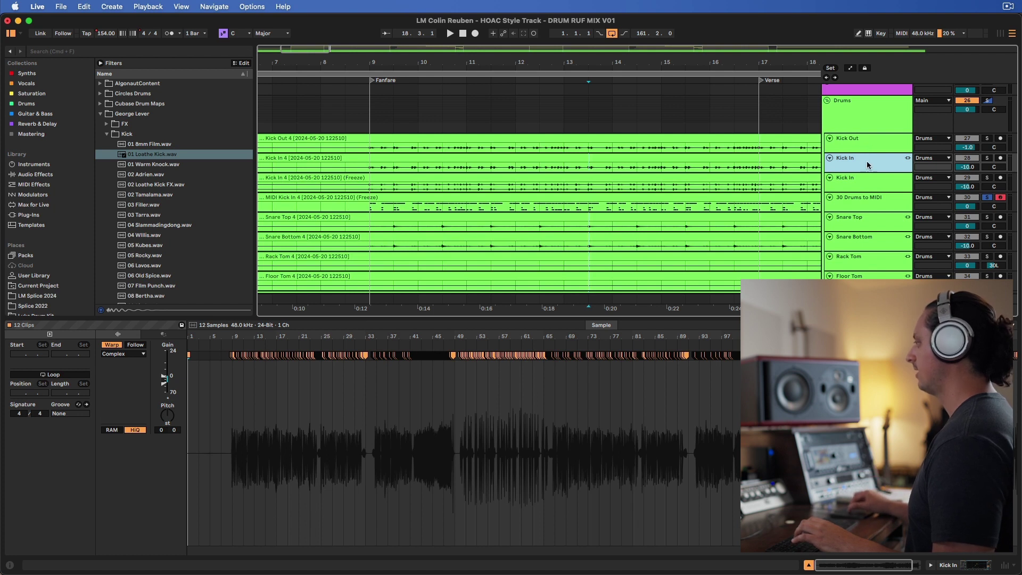
Compare the original Kick In track with its frozen duplicate and view the frozen clip's context options
{"action": "left_click", "coordinate": [861, 180]}
{"action": "left_click", "coordinate": [860, 159]}
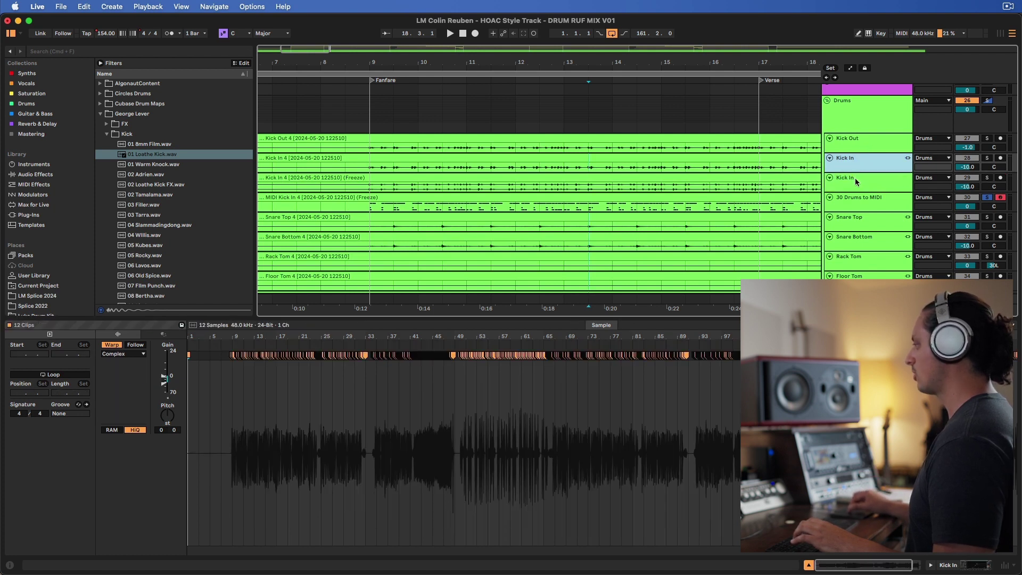
{"action": "left_click", "coordinate": [855, 180]}
{"action": "left_click", "coordinate": [851, 166]}
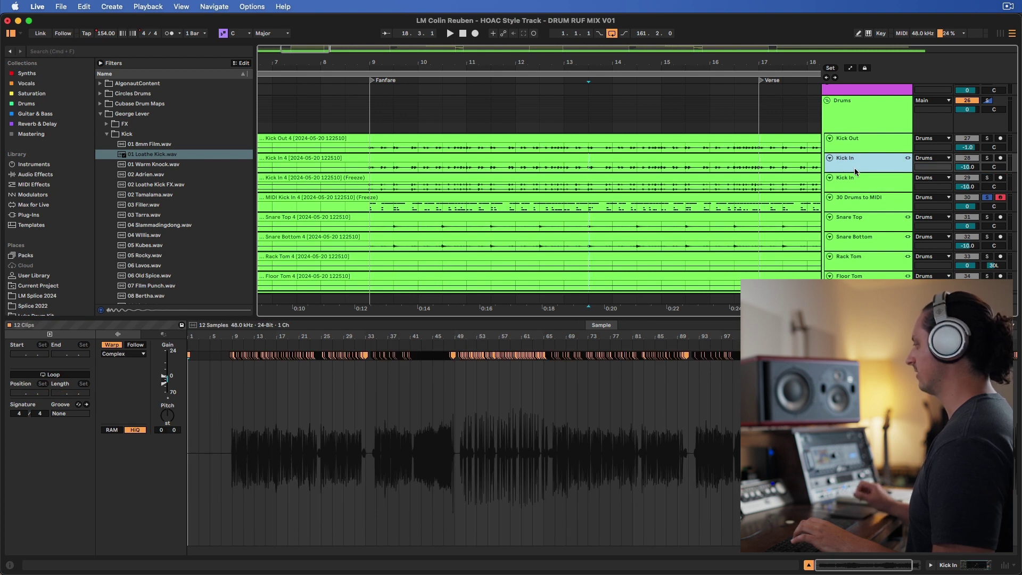
{"action": "left_click", "coordinate": [856, 181]}
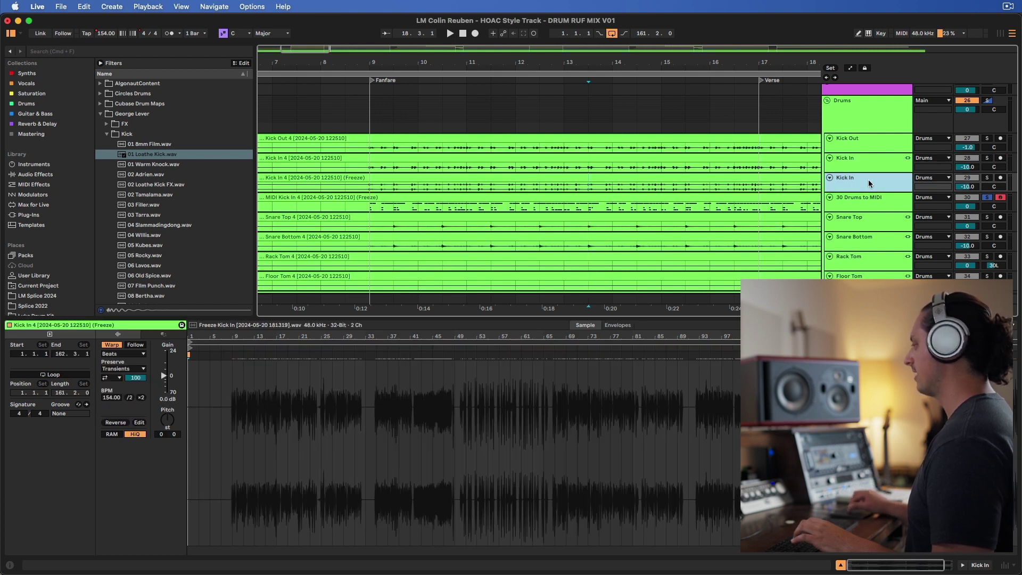
{"action": "right_click", "coordinate": [783, 180]}
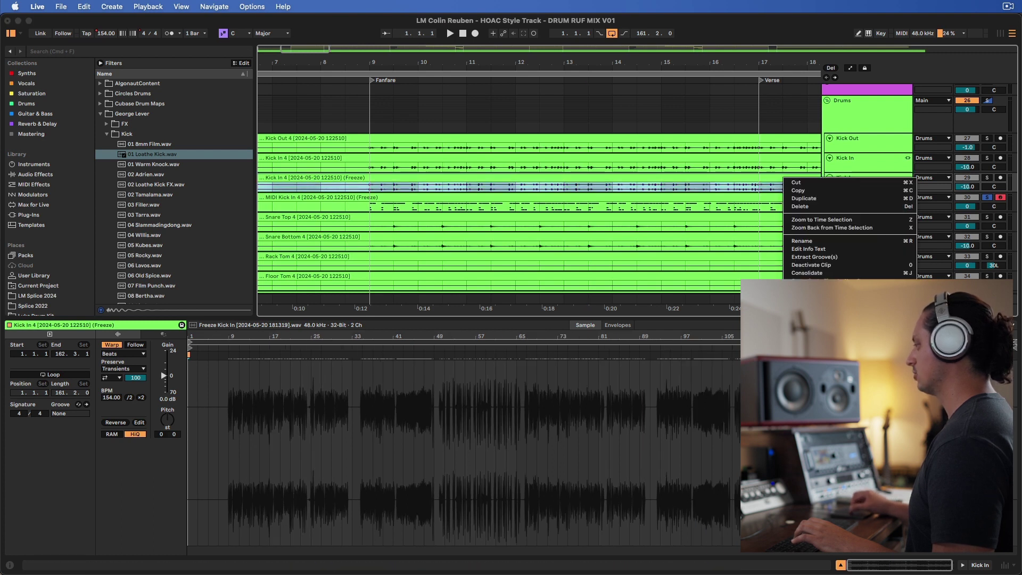
{"action": "left_click", "coordinate": [756, 173]}
Delete the duplicate Kick In track that holds the frozen audio clip
{"action": "left_click", "coordinate": [850, 210]}
{"action": "left_click", "coordinate": [861, 186]}
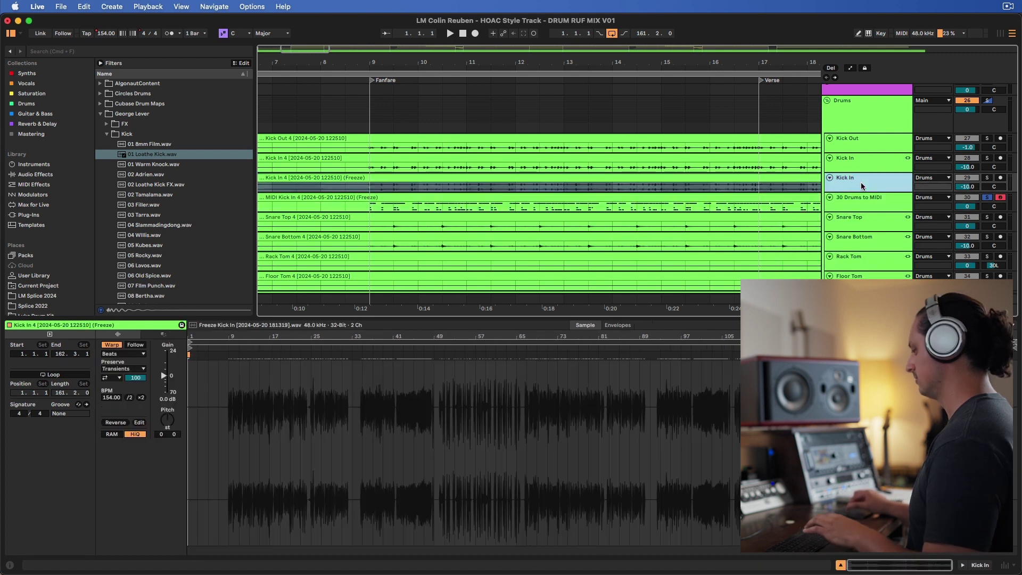
{"action": "key", "text": "Delete"}
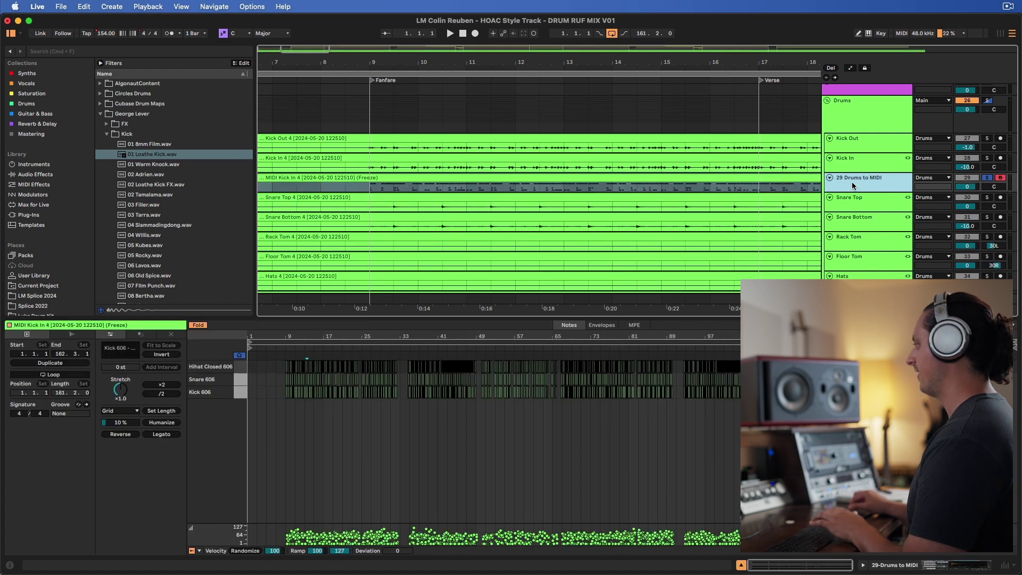
Enlarge the Drums to MIDI track and delete all Snare 606 and Kick 606 notes from its clip, keeping the Hihat Closed notes
{"action": "left_click_drag", "start_coordinate": [852, 192], "coordinate": [851, 210]}
{"action": "left_click", "coordinate": [532, 178]}
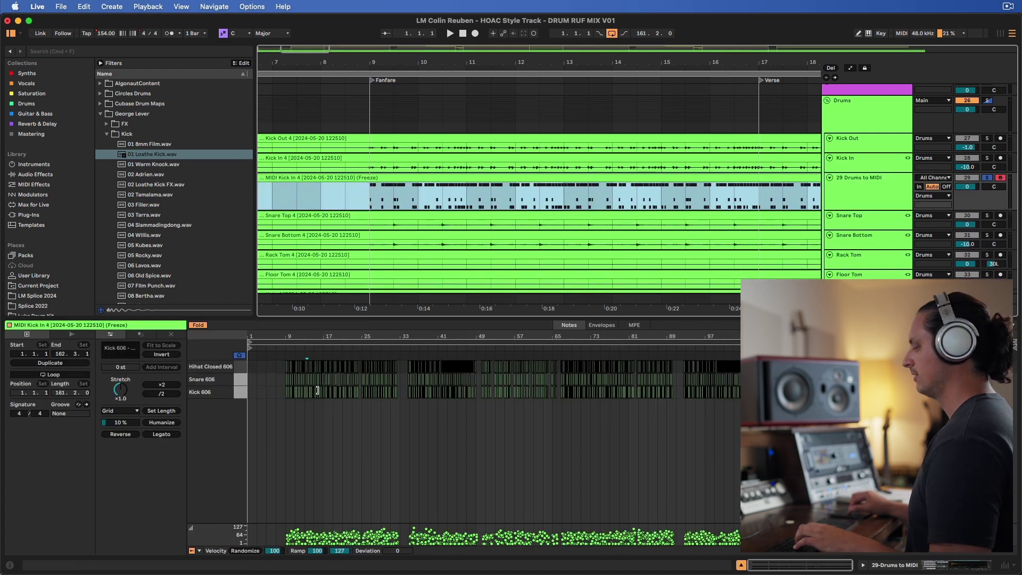
{"action": "left_click", "coordinate": [212, 396]}
{"action": "key", "text": "plus"}
{"action": "key", "text": "plus"}
{"action": "left_click", "coordinate": [237, 367]}
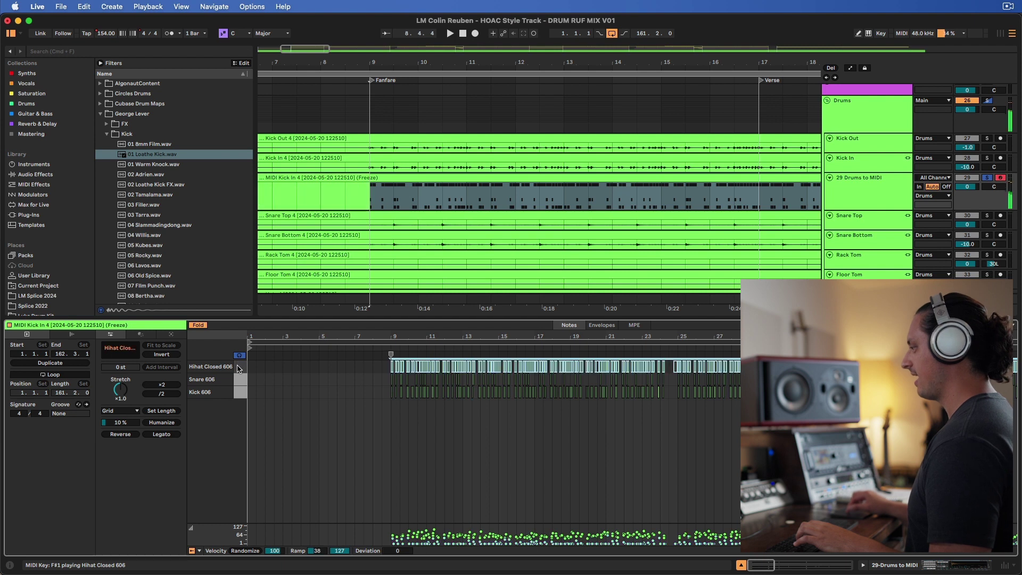
{"action": "left_click", "coordinate": [239, 380]}
{"action": "left_click", "coordinate": [240, 392], "text": "shift"}
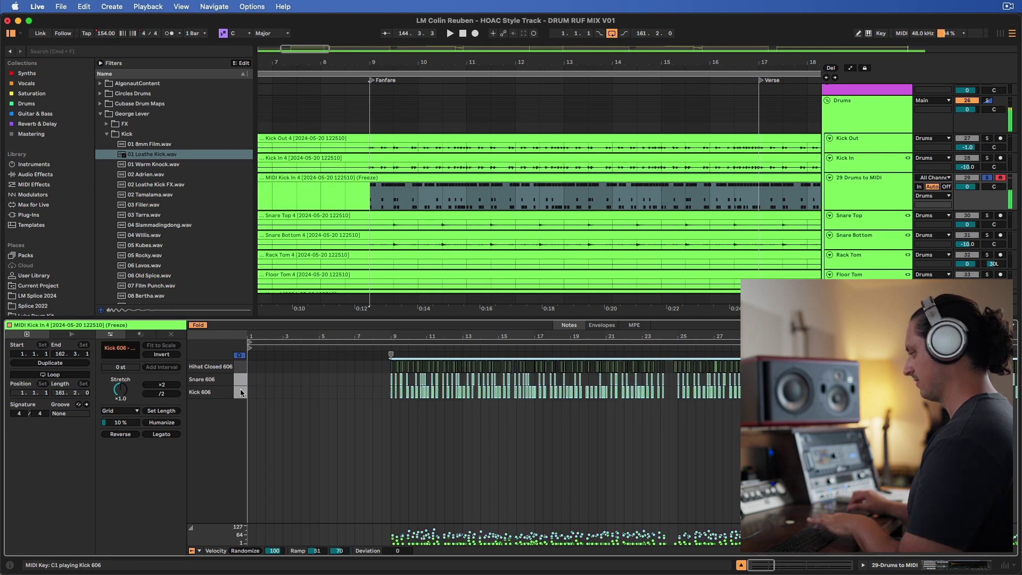
{"action": "key", "text": "Delete"}
{"action": "left_click", "coordinate": [238, 367]}
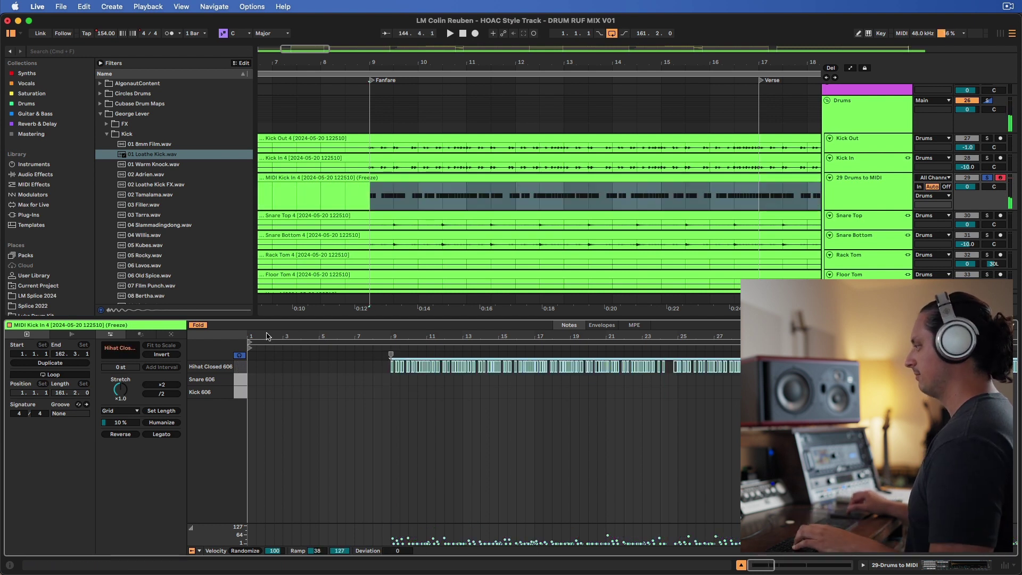
Remove the 606 drum rack from the Drums to MIDI track
{"action": "double_click", "coordinate": [854, 196]}
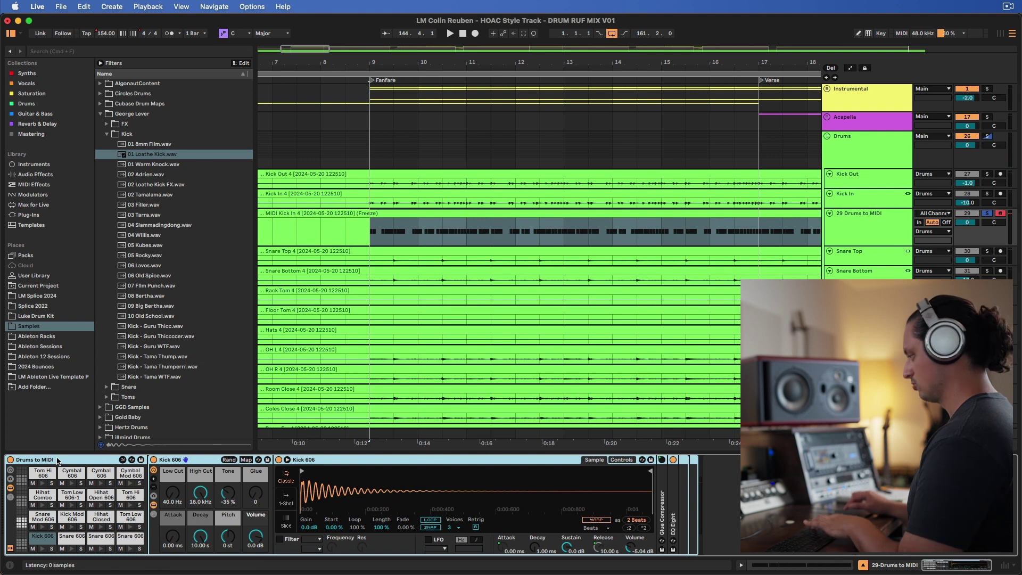
{"action": "key", "text": "Delete"}
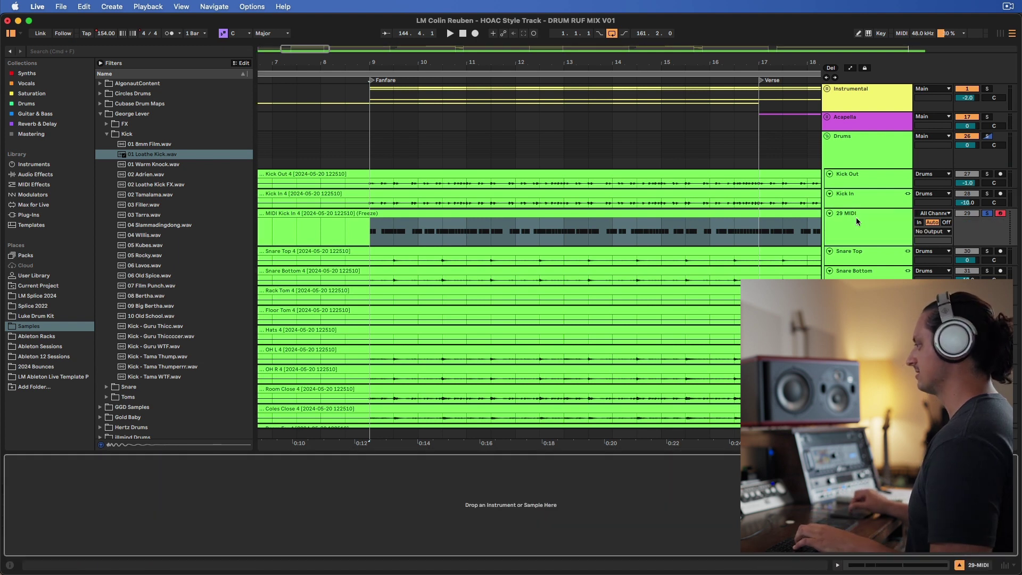
Transpose all remaining notes in the MIDI Kick In clip to C3, with note folding turned off
{"action": "double_click", "coordinate": [718, 216]}
{"action": "key", "text": "shift+Up"}
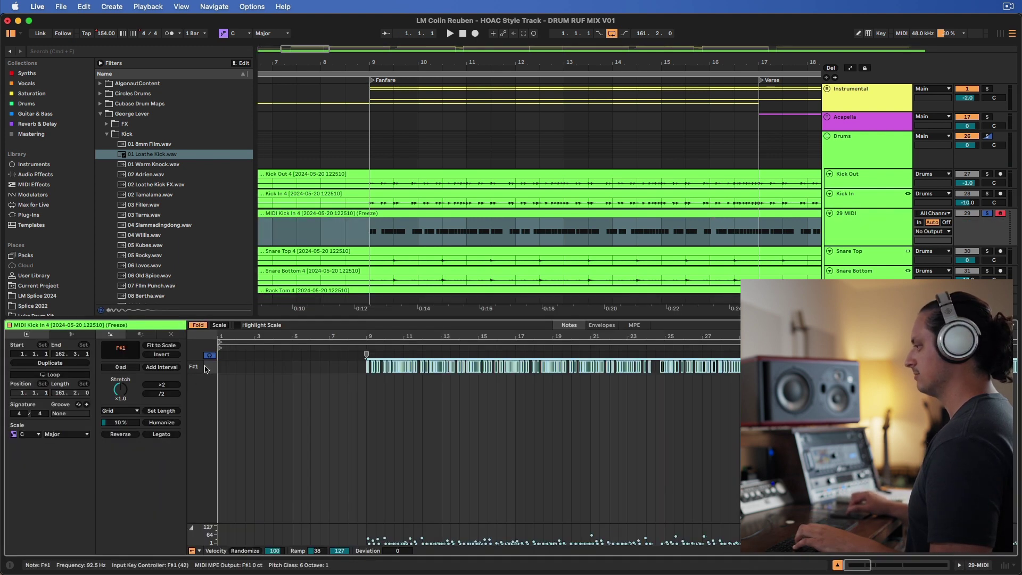
{"action": "left_click", "coordinate": [207, 369]}
{"action": "key", "text": "shift+Up"}
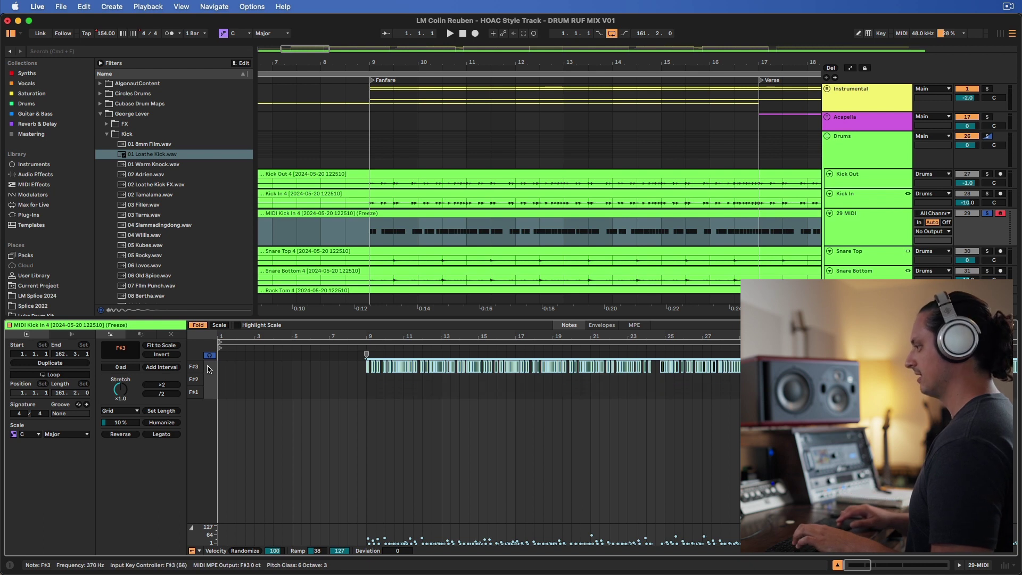
{"action": "left_click", "coordinate": [202, 326]}
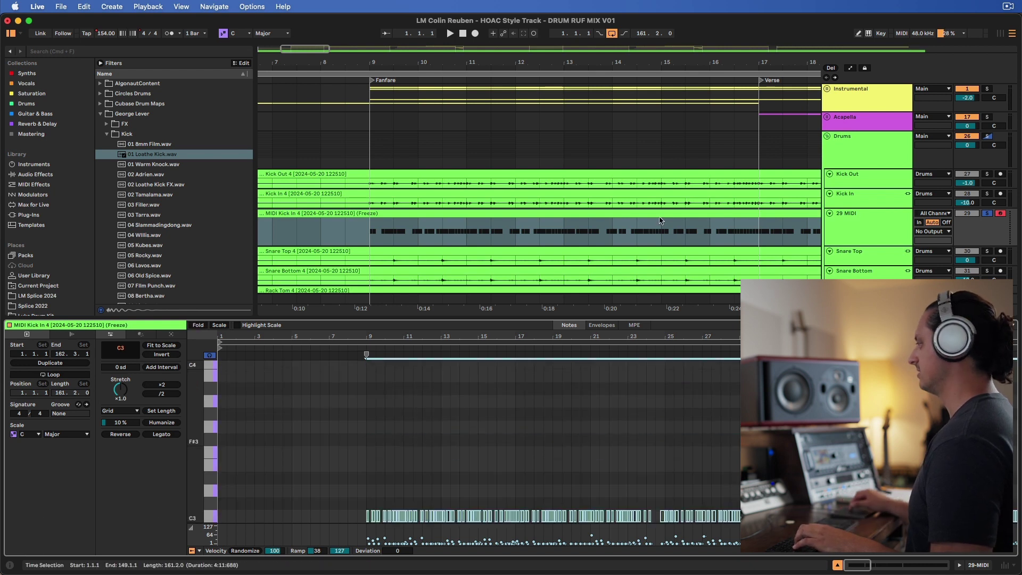
Rename the MIDI track Kick Trigger and load the 01 Loathe Kick.wav sample onto it as its instrument
{"action": "left_click", "coordinate": [861, 218]}
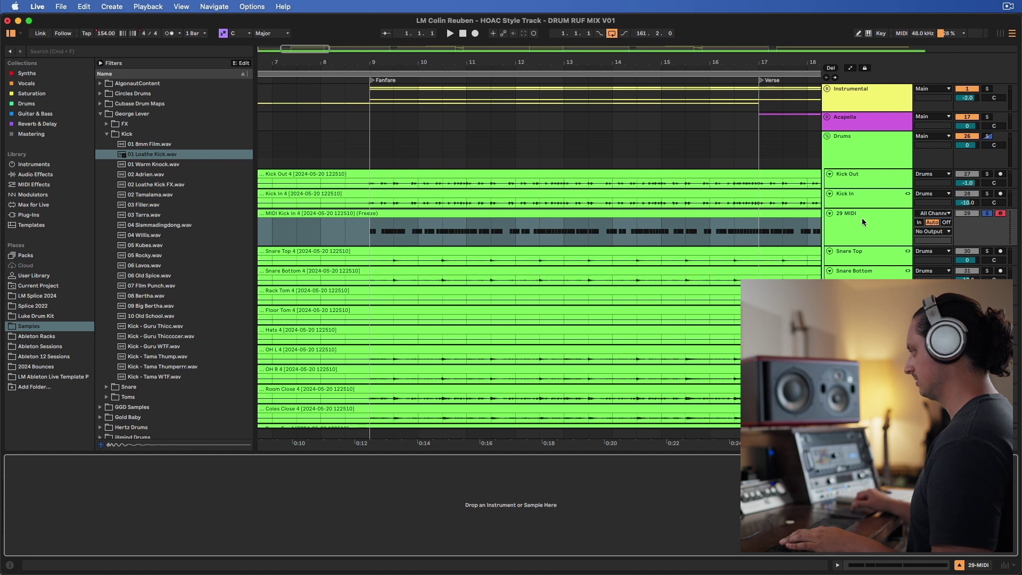
{"action": "key", "text": "super+r"}
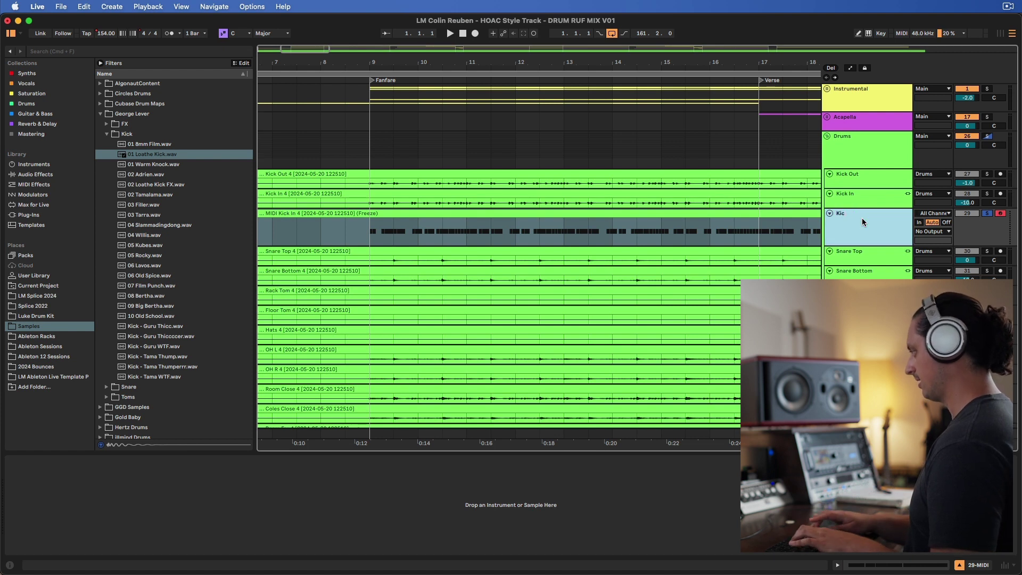
{"action": "type", "text": "Kick Trigger"}
{"action": "key", "text": "Return"}
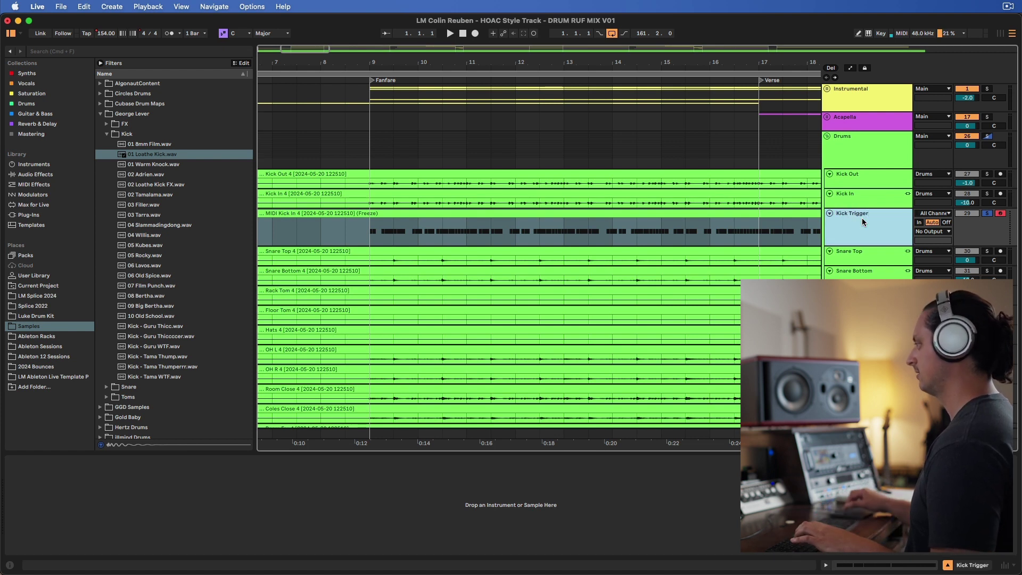
{"action": "left_click_drag", "start_coordinate": [158, 156], "coordinate": [886, 224]}
{"action": "left_click_drag", "start_coordinate": [162, 157], "coordinate": [332, 529]}
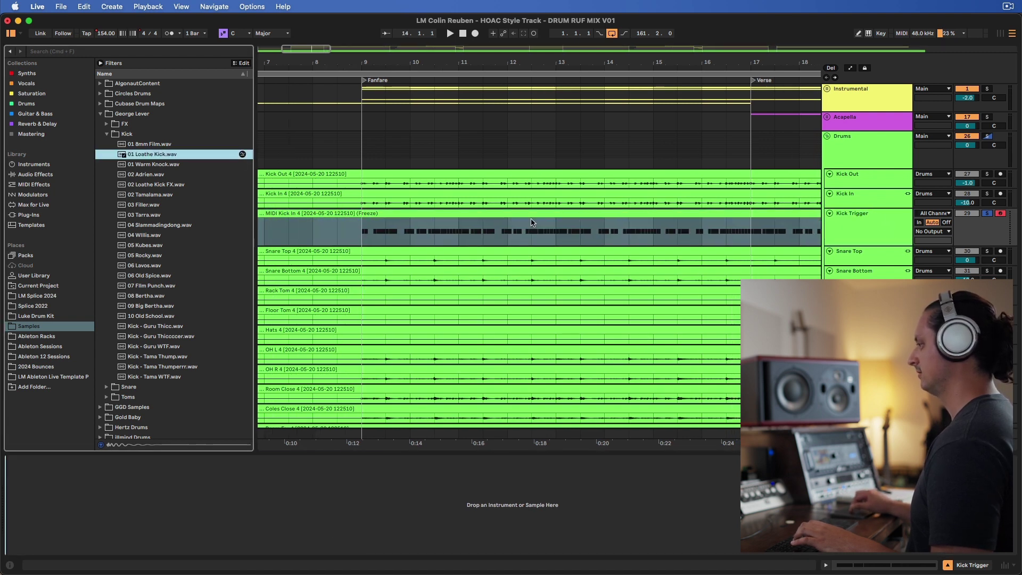
Play the Kick Trigger from bar 9 at the Fanfare while examining its C3 notes up close with folding on
{"action": "left_click", "coordinate": [405, 215]}
{"action": "key", "text": "space"}
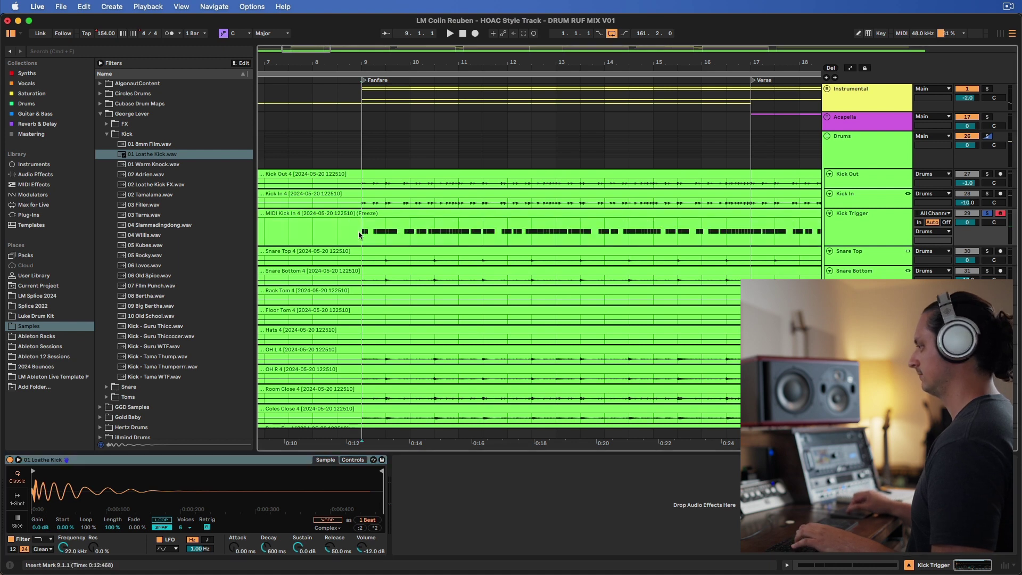
{"action": "double_click", "coordinate": [405, 216]}
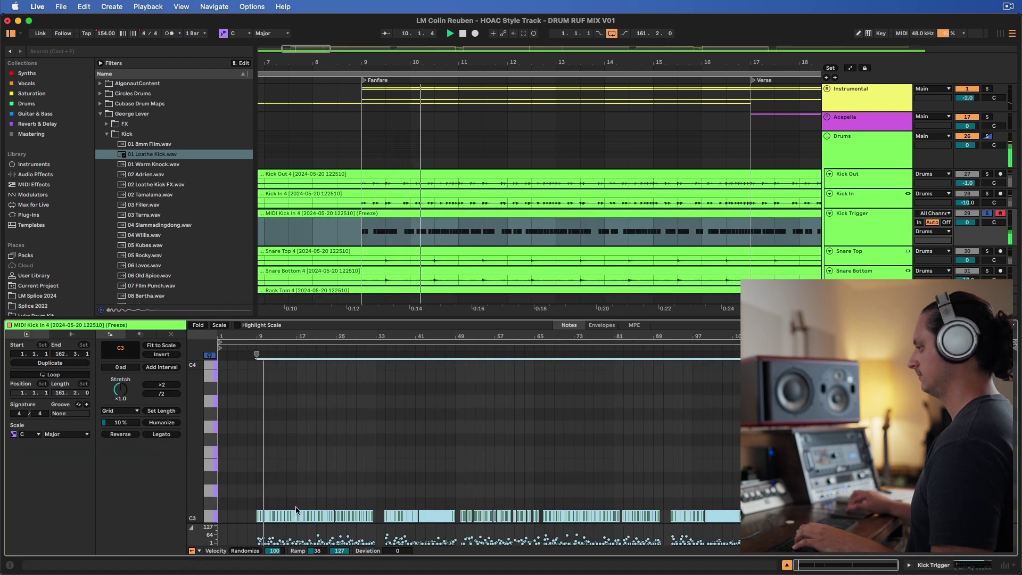
{"action": "left_click", "coordinate": [201, 326]}
{"action": "scroll", "coordinate": [276, 399], "scroll_direction": "up", "scroll_amount": 5}
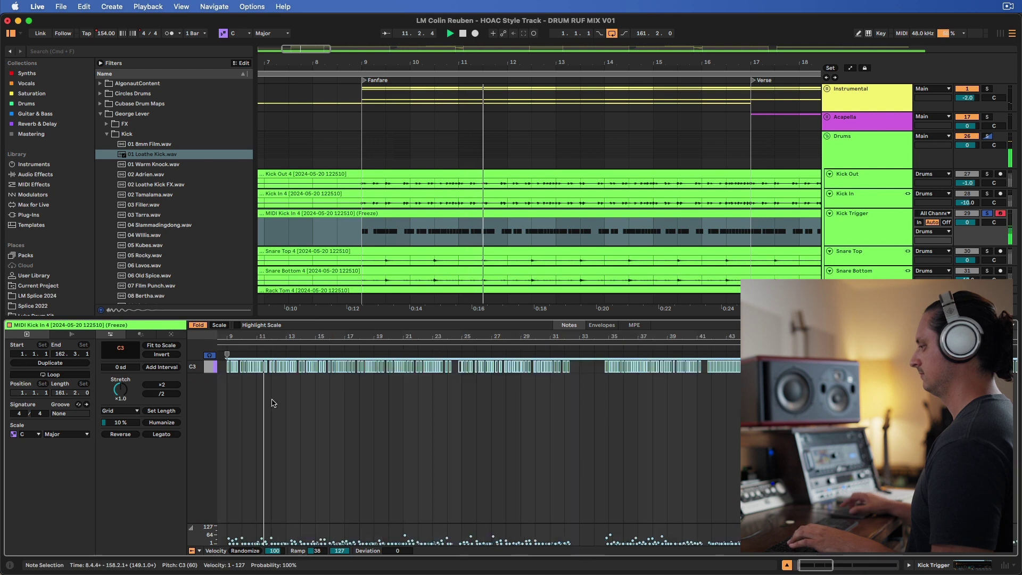
{"action": "scroll", "coordinate": [341, 401], "scroll_direction": "up", "scroll_amount": 2}
{"action": "key", "text": "space"}
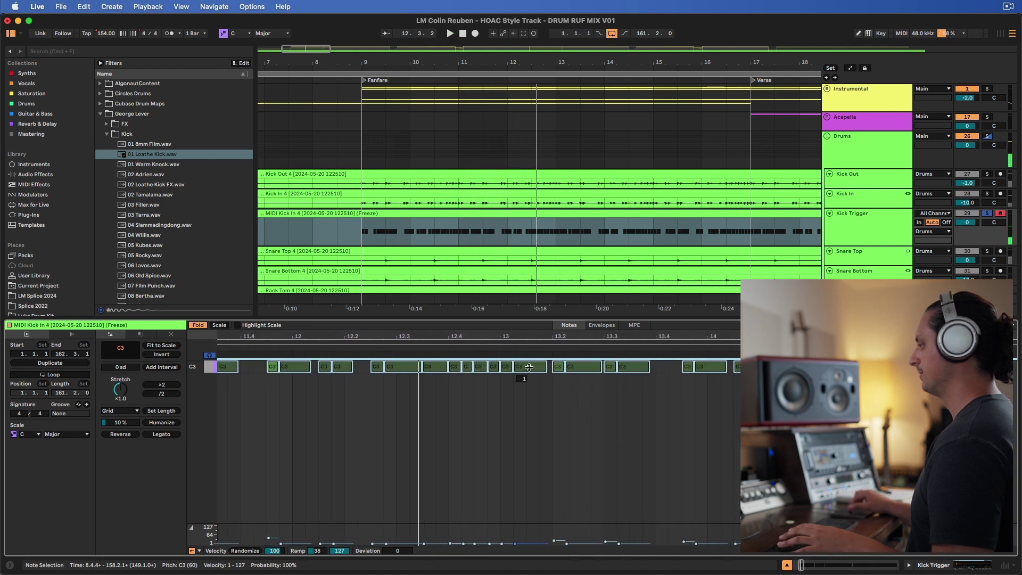
Set all C3 notes in the MIDI Kick In clip to velocity 108 and play the Kick Trigger from bar 9
{"action": "mouse_move", "coordinate": [526, 366]}
{"action": "left_mouse_down"}
{"action": "mouse_move", "coordinate": [526, 346]}
{"action": "mouse_move", "coordinate": [530, 425]}
{"action": "mouse_move", "coordinate": [531, 358]}
{"action": "mouse_move", "coordinate": [533, 366]}
{"action": "left_mouse_up"}
{"action": "key", "text": "space"}
{"action": "left_click", "coordinate": [360, 228]}
{"action": "key", "text": "space"}
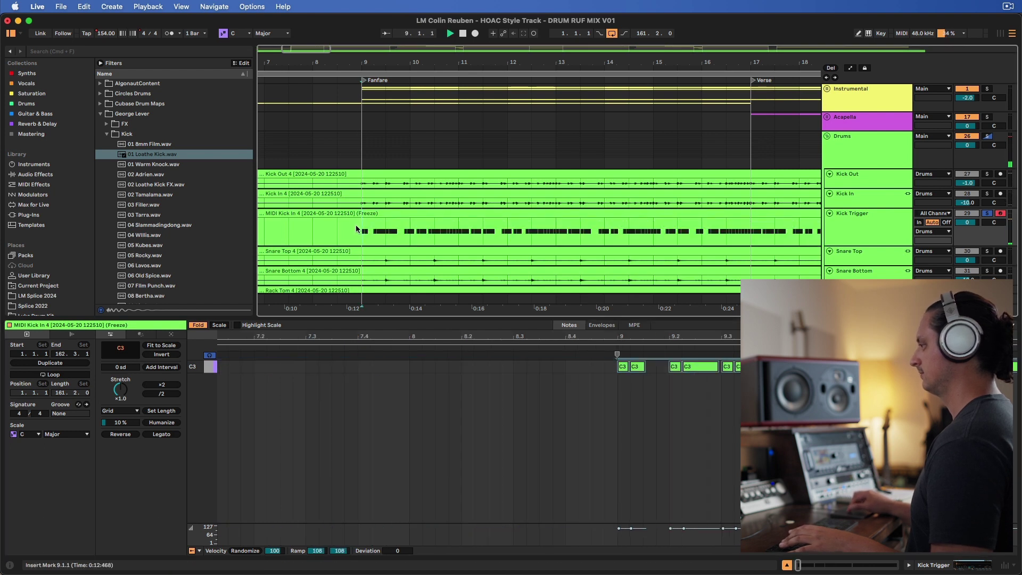
{"action": "key", "text": "space"}
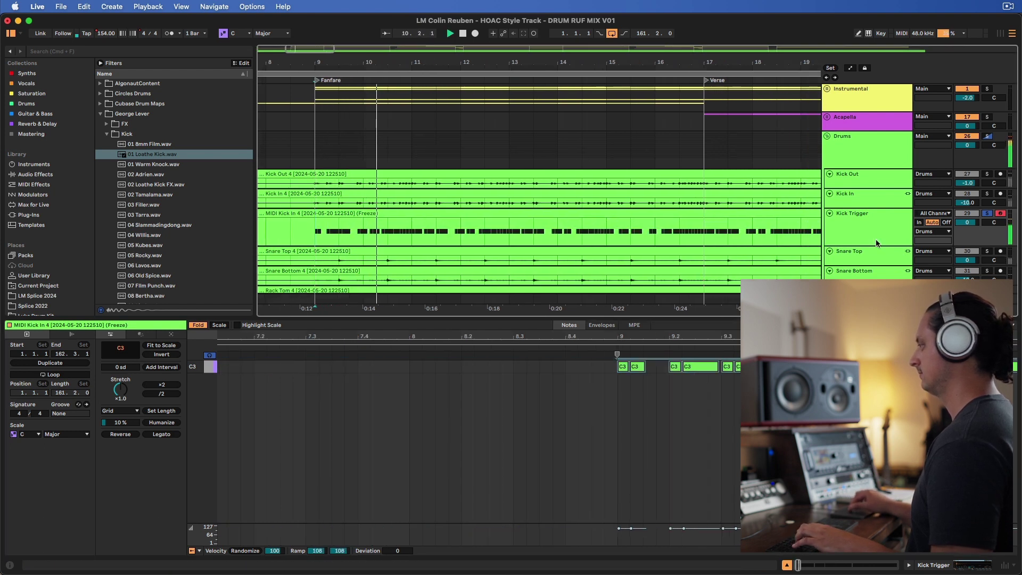
Set the release of the Kick Trigger's 01 Loathe Kick instrument to 60.0 s and audition it from bar 9
{"action": "key", "text": "shift+Tab"}
{"action": "key", "text": "space"}
{"action": "left_click_drag", "start_coordinate": [333, 546], "coordinate": [332, 469]}
{"action": "key", "text": "space"}
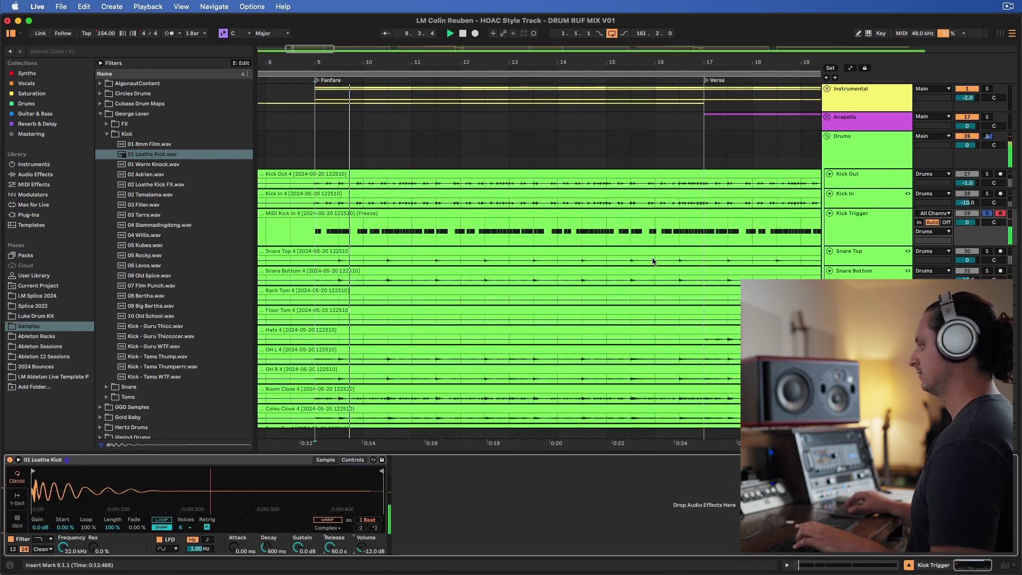
{"action": "key", "text": "space"}
Solo the Kick Out and Kick In tracks, listen to them with the Kick Trigger, and select the Kick Trigger track
{"action": "left_click", "coordinate": [987, 174]}
{"action": "left_click", "coordinate": [987, 194]}
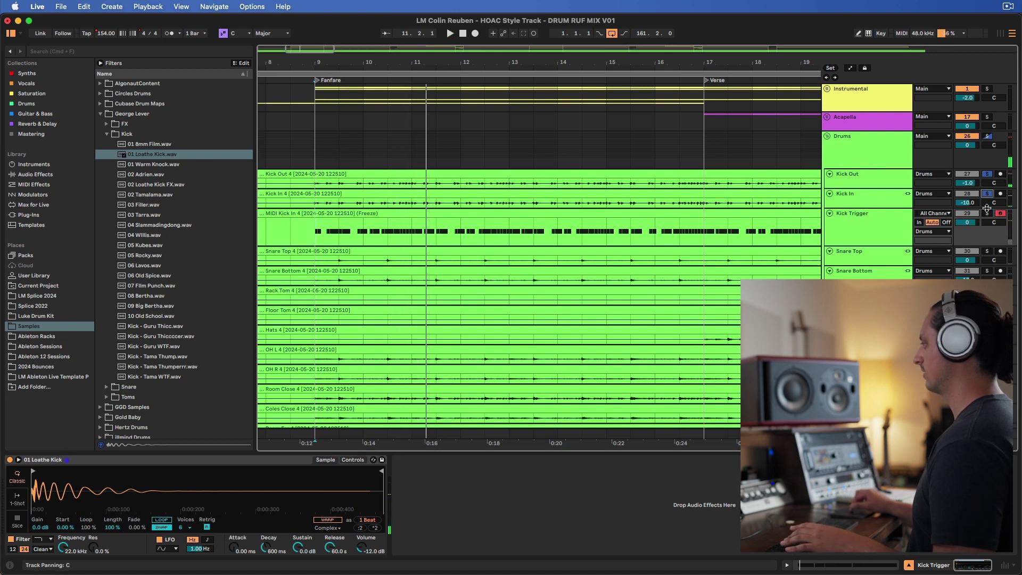
{"action": "key", "text": "space"}
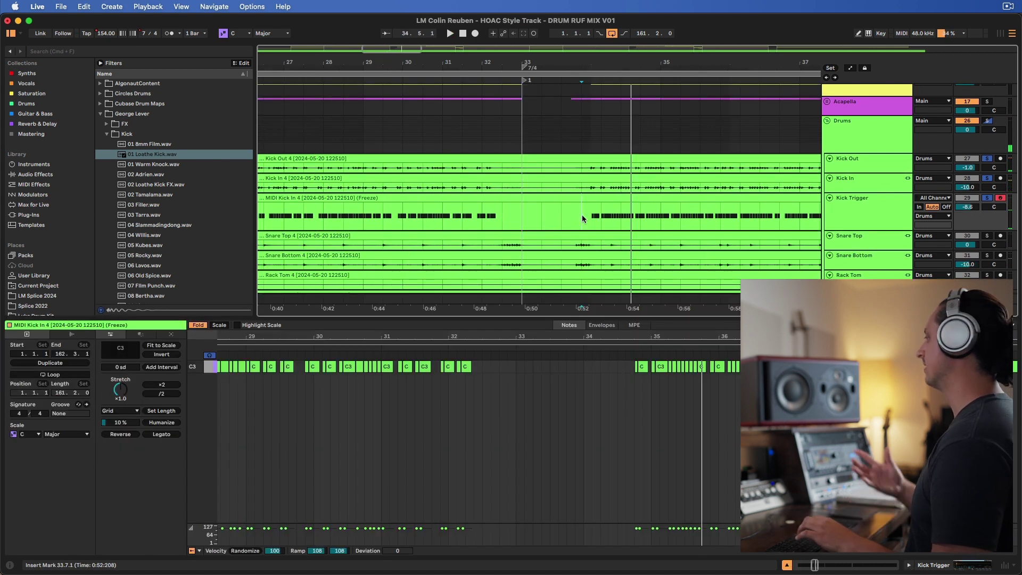
{"action": "left_click", "coordinate": [852, 213]}
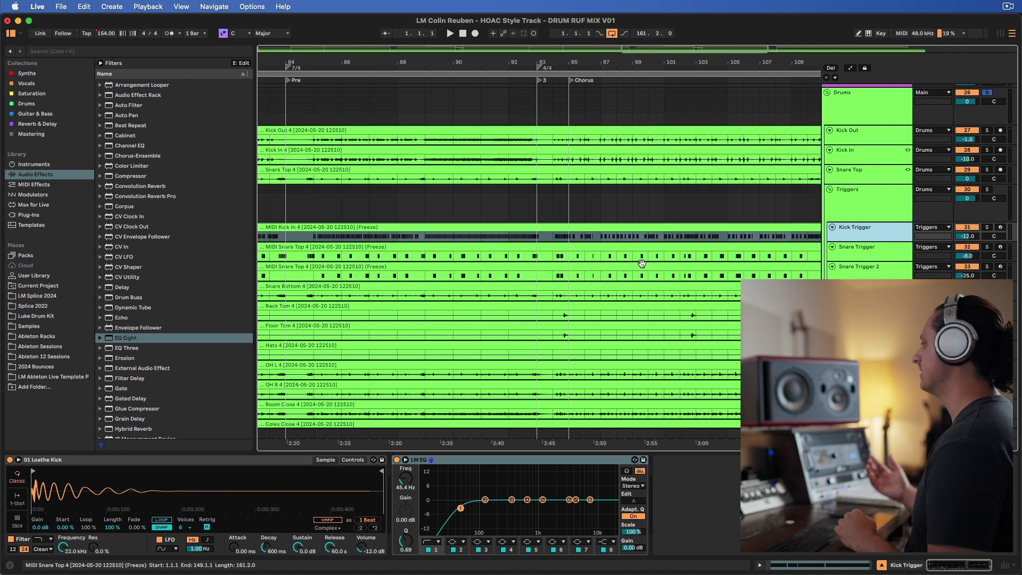
Open the Kick Trigger's MIDI clip in the Triggers group and examine its notes up close
{"action": "left_click", "coordinate": [861, 202]}
{"action": "left_click", "coordinate": [865, 234]}
{"action": "scroll", "coordinate": [673, 213], "scroll_direction": "left", "scroll_amount": 5}
{"action": "scroll", "coordinate": [673, 213], "scroll_direction": "down", "scroll_amount": 1}
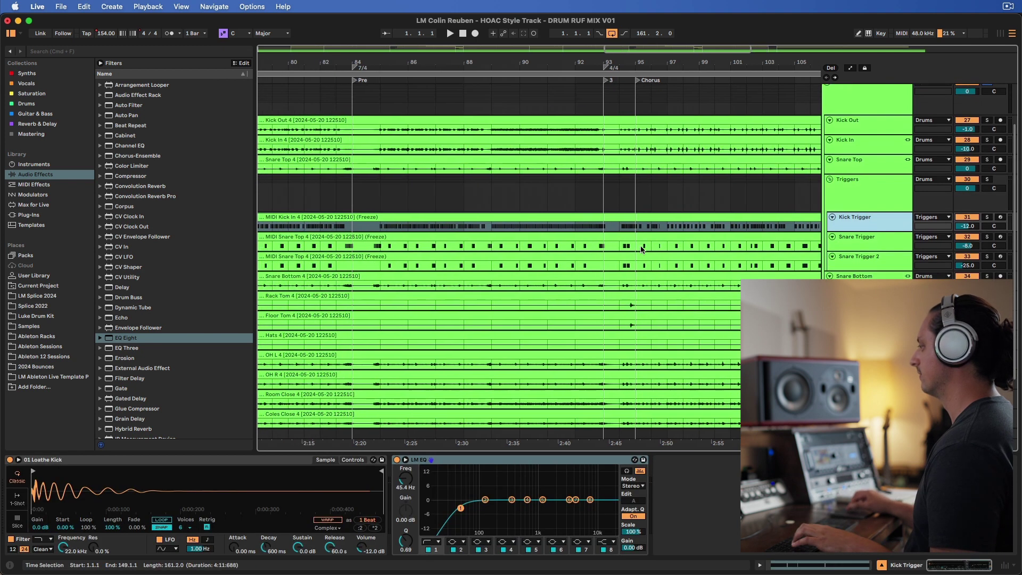
{"action": "double_click", "coordinate": [673, 216]}
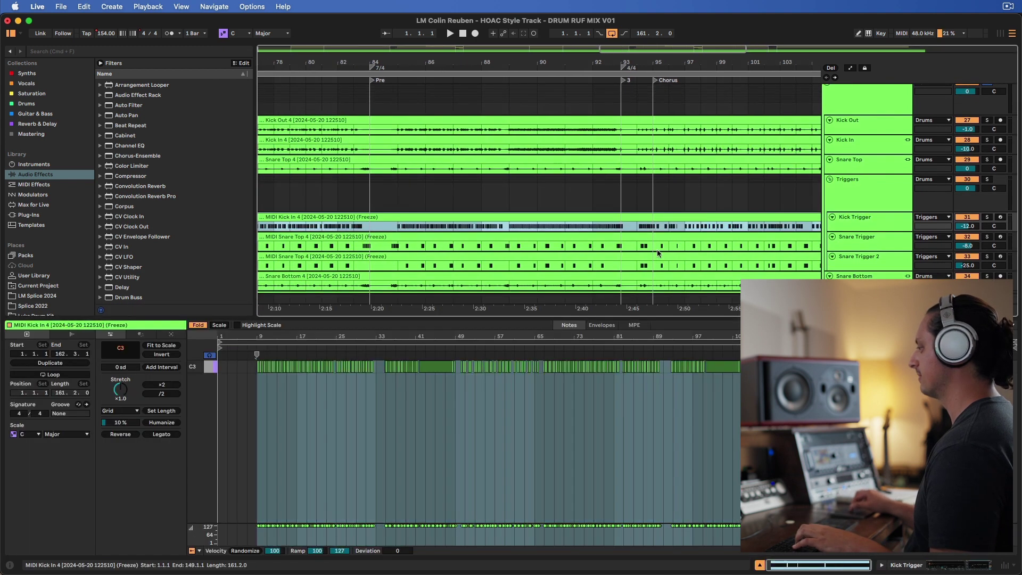
{"action": "scroll", "coordinate": [636, 365], "scroll_direction": "up", "scroll_amount": 3}
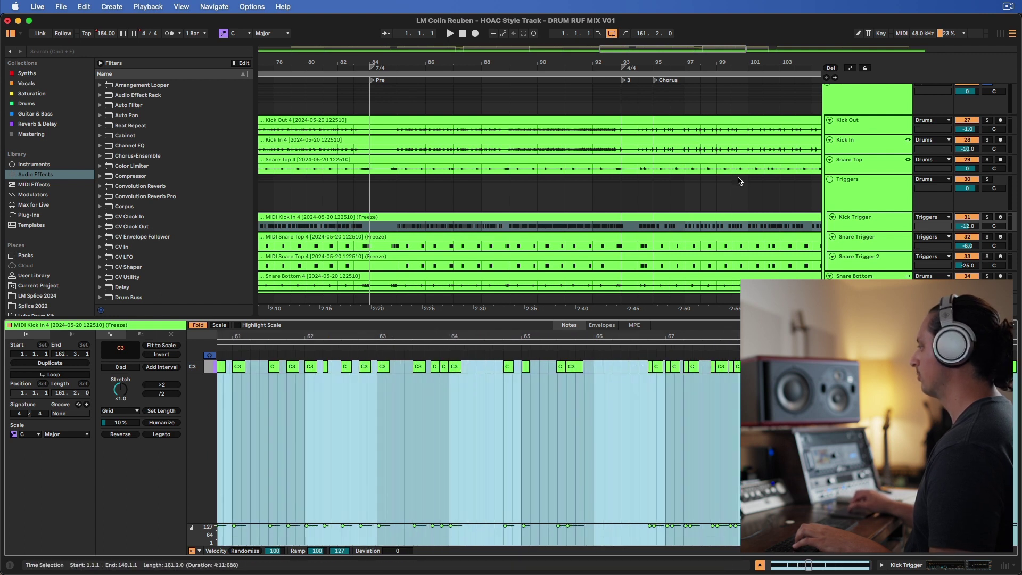
Examine the notes of the snare trigger clips around the Pre and Chorus sections, and return to the Kick Trigger track
{"action": "left_click", "coordinate": [786, 247]}
{"action": "left_click", "coordinate": [788, 259]}
{"action": "scroll", "coordinate": [789, 258], "scroll_direction": "down", "scroll_amount": 3}
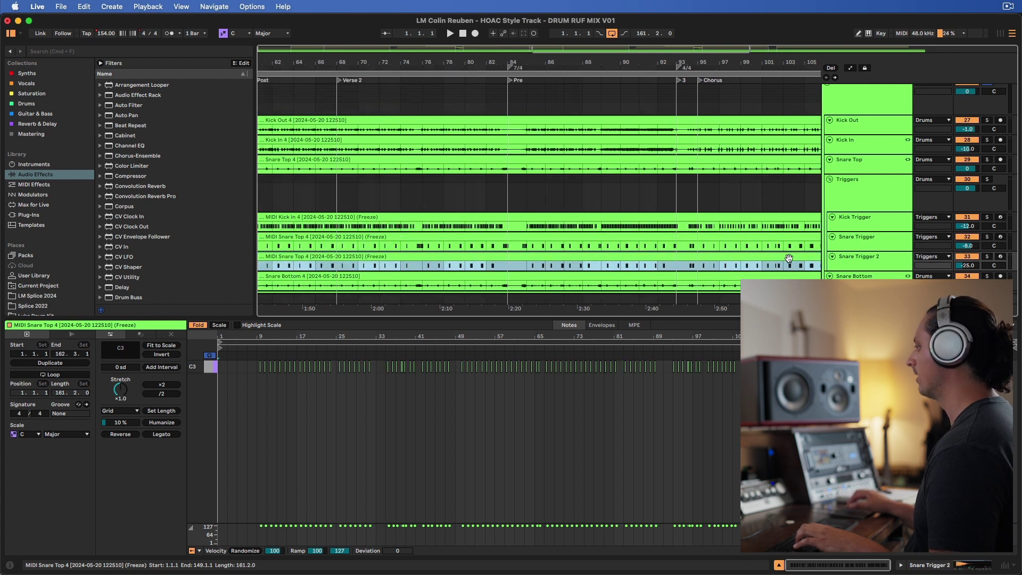
{"action": "scroll", "coordinate": [714, 248], "scroll_direction": "up", "scroll_amount": 6}
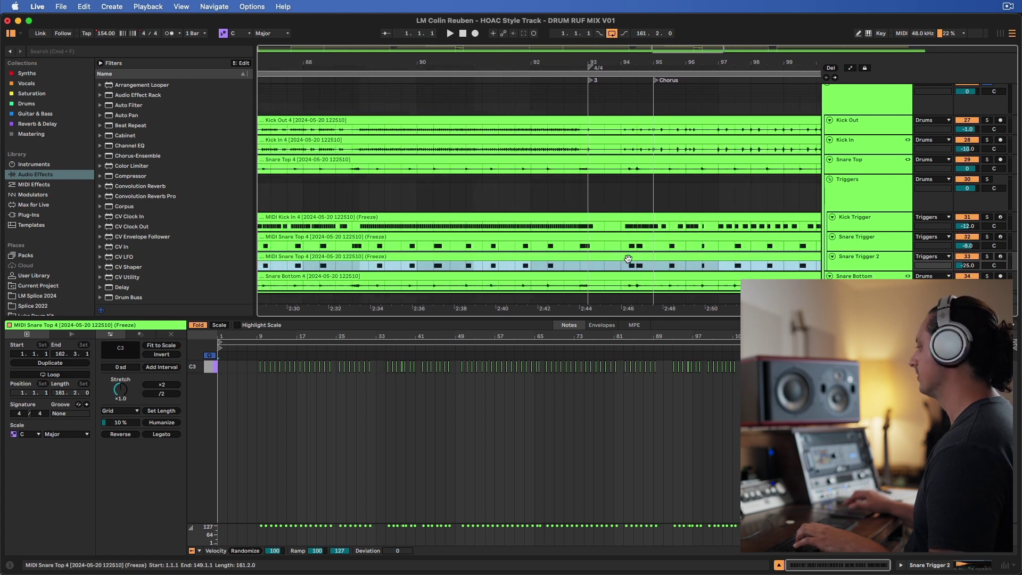
{"action": "scroll", "coordinate": [638, 260], "scroll_direction": "down", "scroll_amount": 2}
{"action": "left_click", "coordinate": [854, 224]}
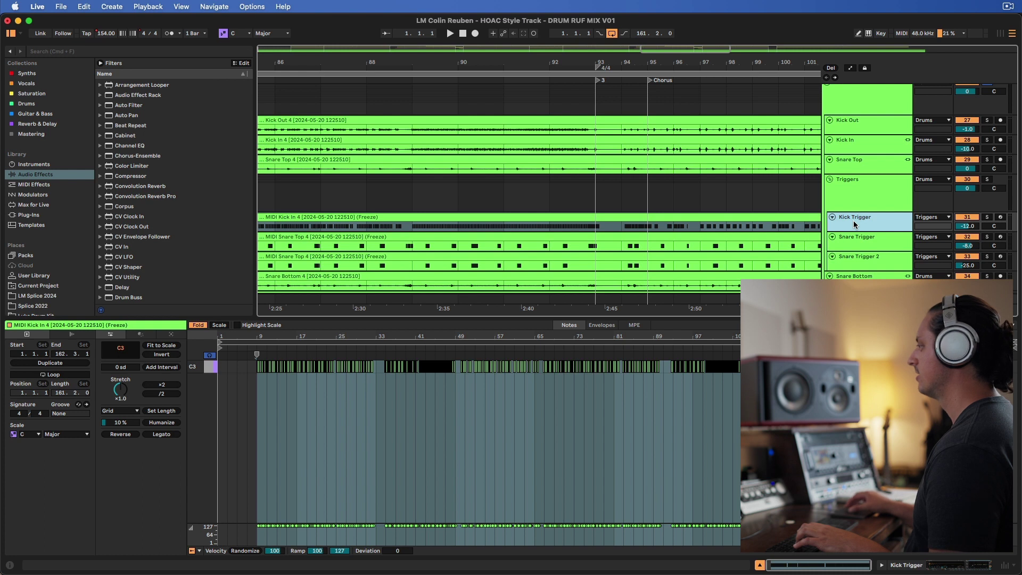
Play the Chorus from bar 95, comparing the drums with the Triggers group muted and unmuted
{"action": "left_click", "coordinate": [660, 202]}
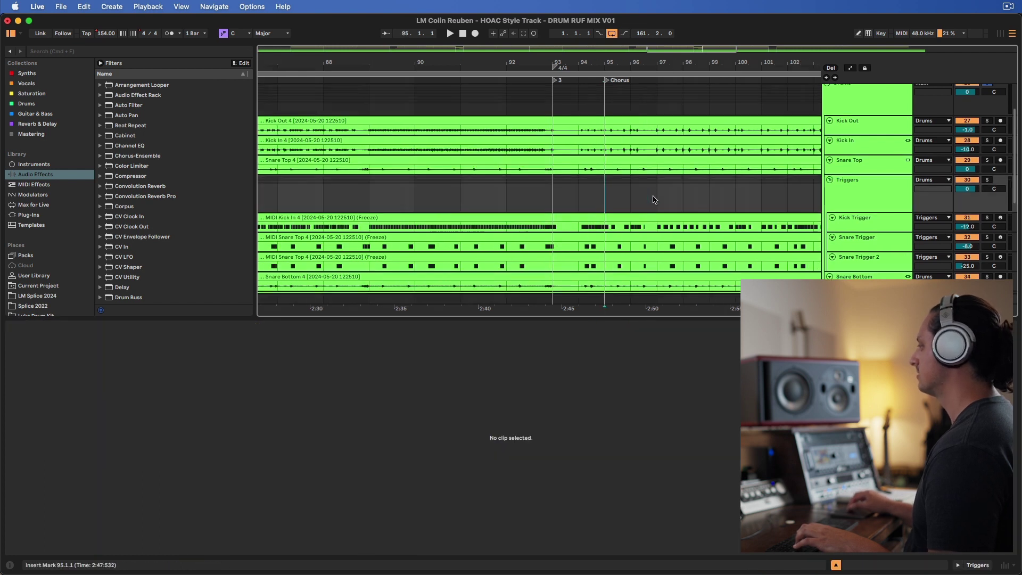
{"action": "scroll", "coordinate": [655, 200], "scroll_direction": "right", "scroll_amount": 2}
{"action": "scroll", "coordinate": [655, 200], "scroll_direction": "down", "scroll_amount": 1}
{"action": "left_click", "coordinate": [971, 174]}
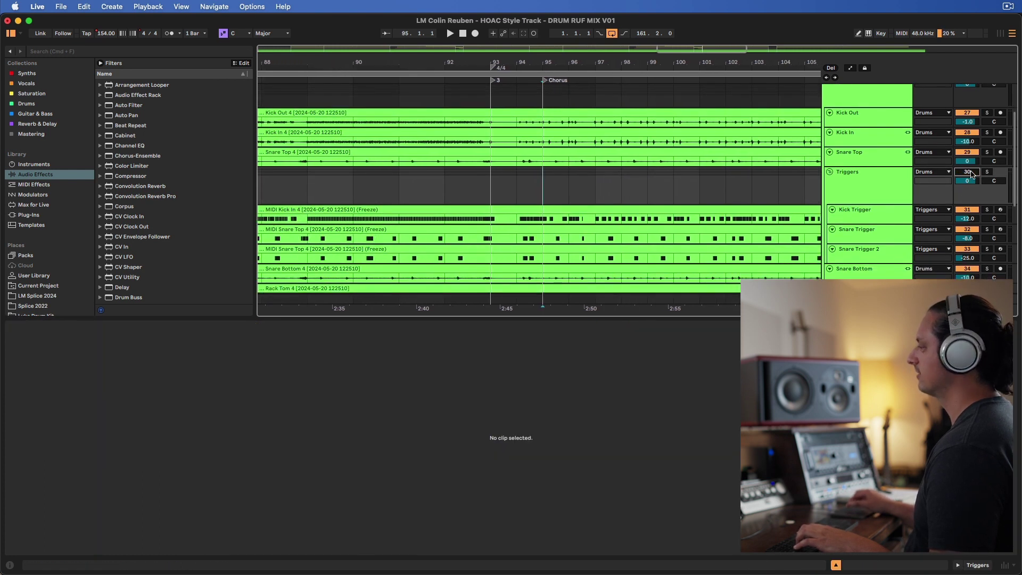
{"action": "key", "text": "space"}
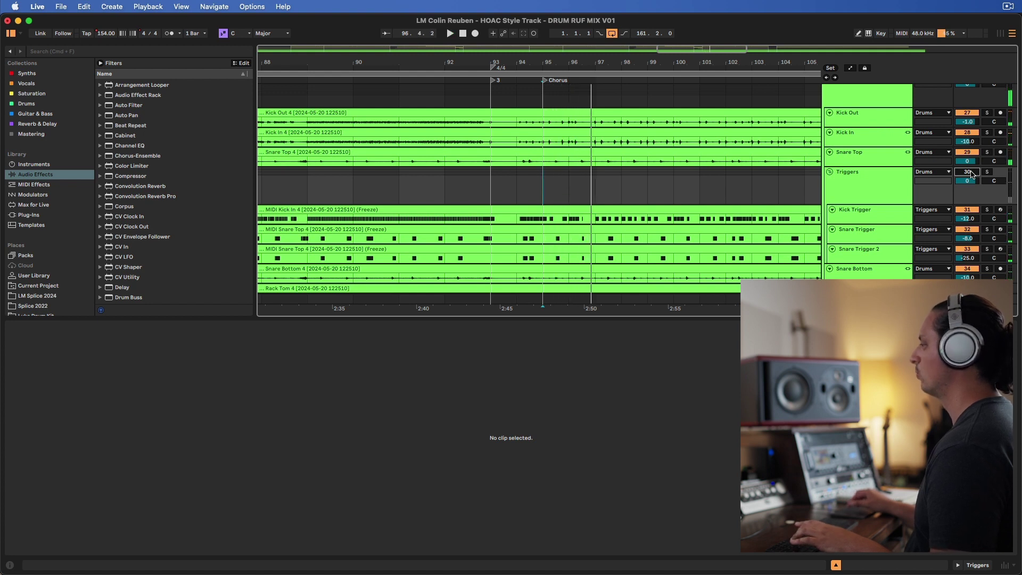
{"action": "left_click", "coordinate": [972, 173]}
{"action": "key", "text": "space"}
{"action": "key", "text": "space"}
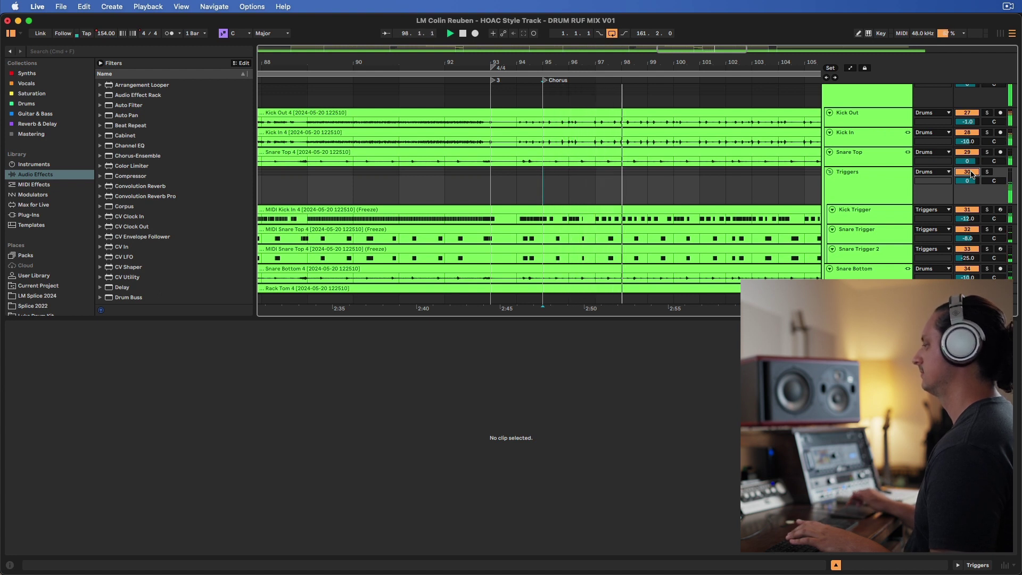
{"action": "key", "text": "space"}
Review the Triggers group and show the Kick Trigger track's sample instrument and LM EQ
{"action": "left_click", "coordinate": [867, 174]}
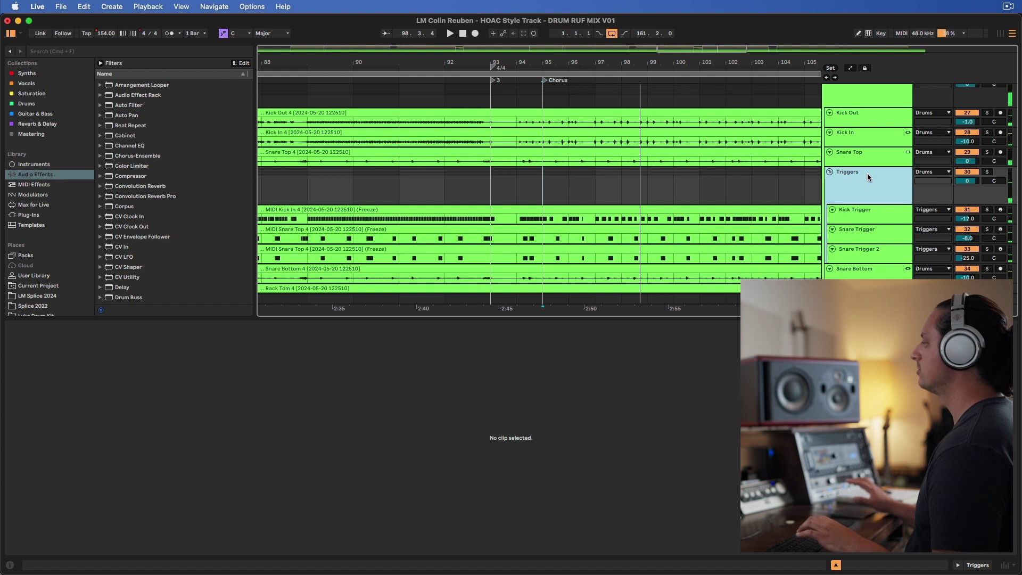
{"action": "scroll", "coordinate": [867, 174], "scroll_direction": "down", "scroll_amount": 1}
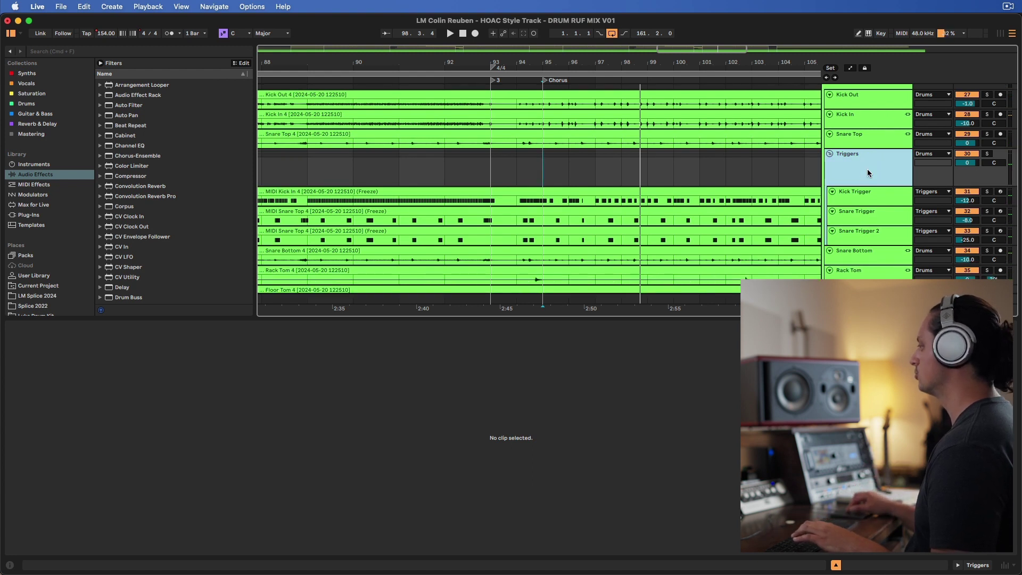
{"action": "left_click", "coordinate": [877, 190]}
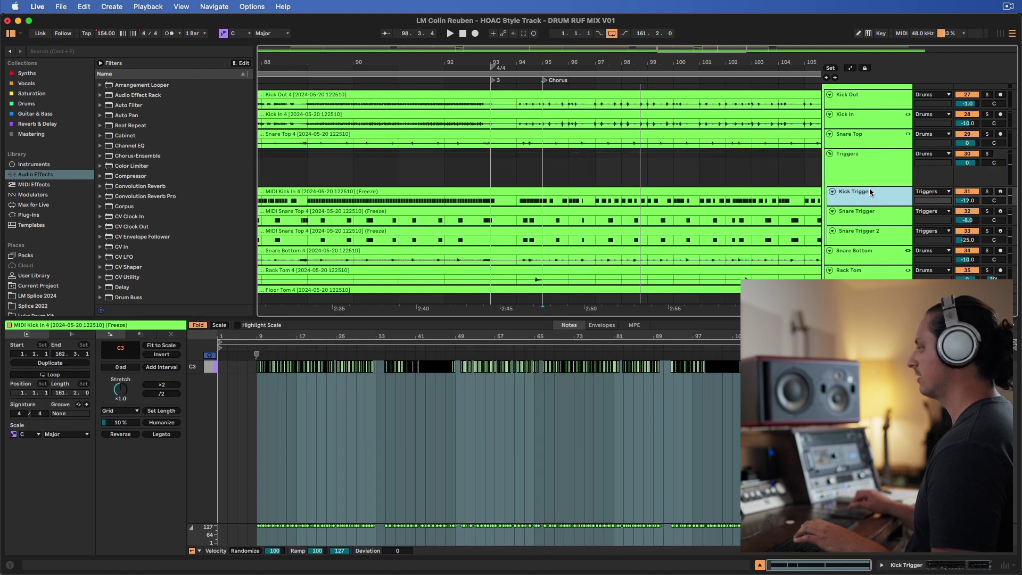
{"action": "double_click", "coordinate": [869, 188]}
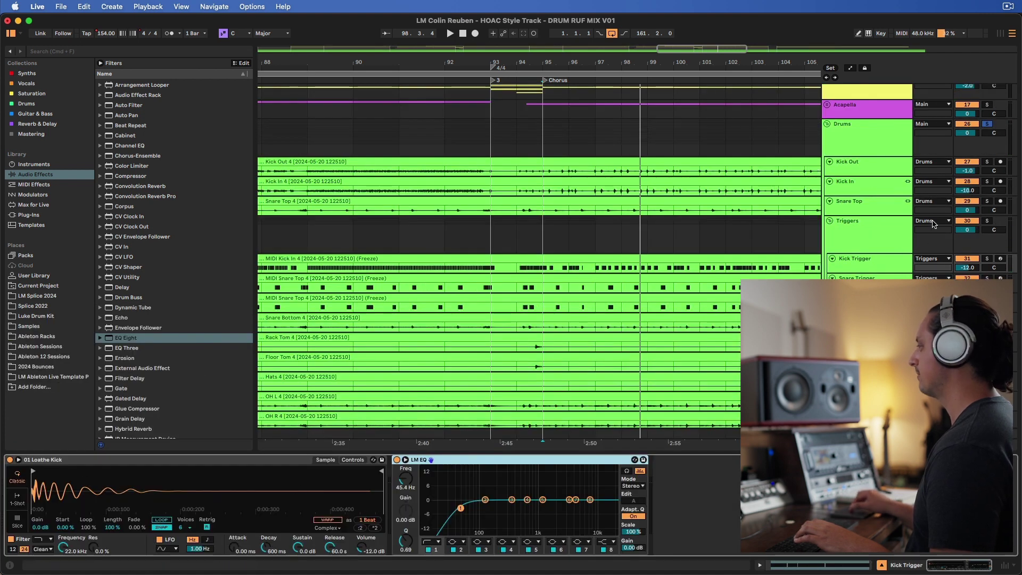
{"action": "left_click", "coordinate": [851, 239]}
{"action": "left_click", "coordinate": [862, 264]}
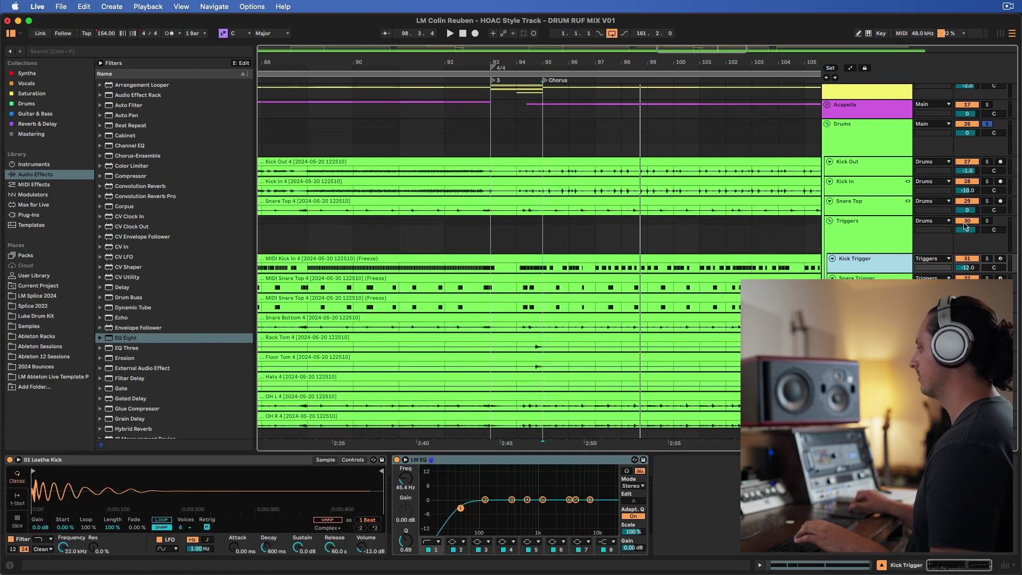
Inspect the sample instruments on the Snare Trigger and Snare Trigger 2 tracks
{"action": "scroll", "coordinate": [865, 256], "scroll_direction": "down", "scroll_amount": 1}
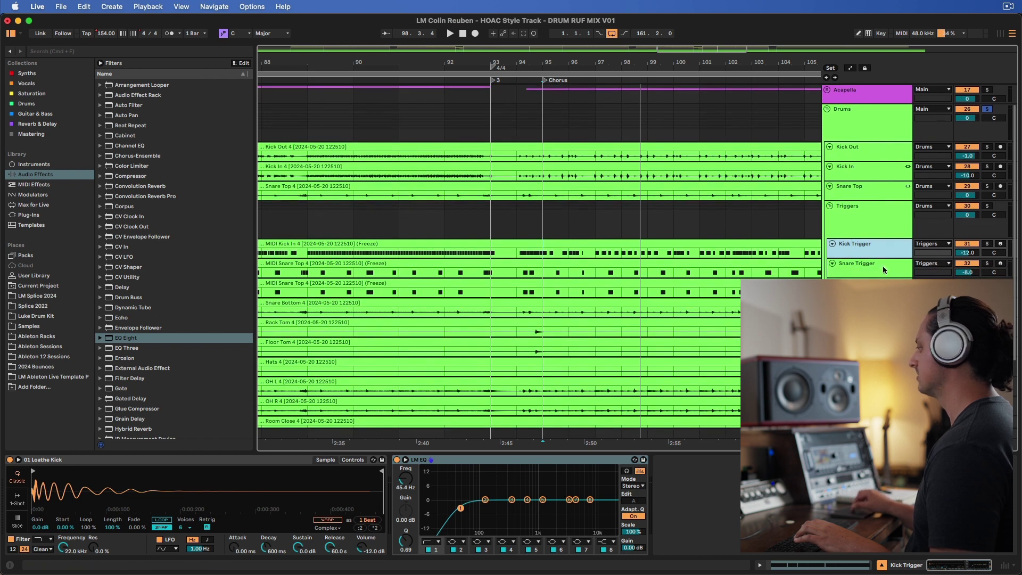
{"action": "left_click", "coordinate": [880, 266]}
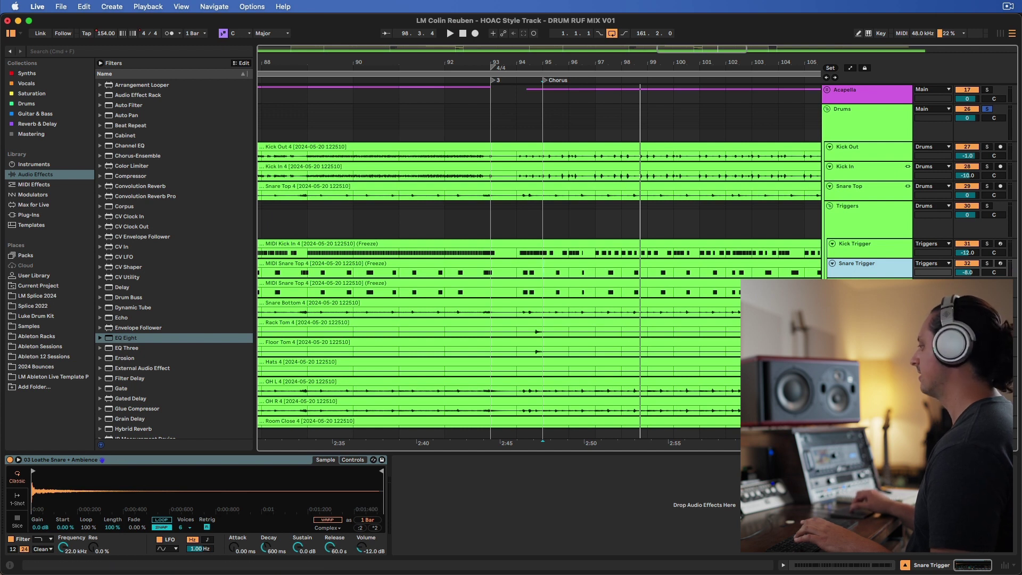
{"action": "left_click", "coordinate": [875, 283]}
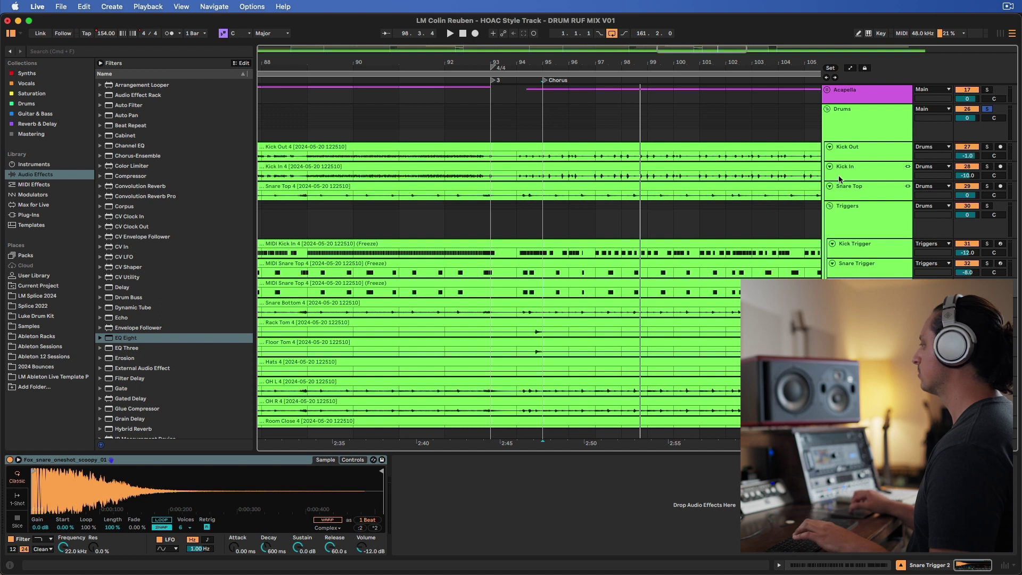
Play the full arrangement from bar 1 with the Drums group collapsed and unsoloed
{"action": "scroll", "coordinate": [816, 166], "scroll_direction": "down", "scroll_amount": 10}
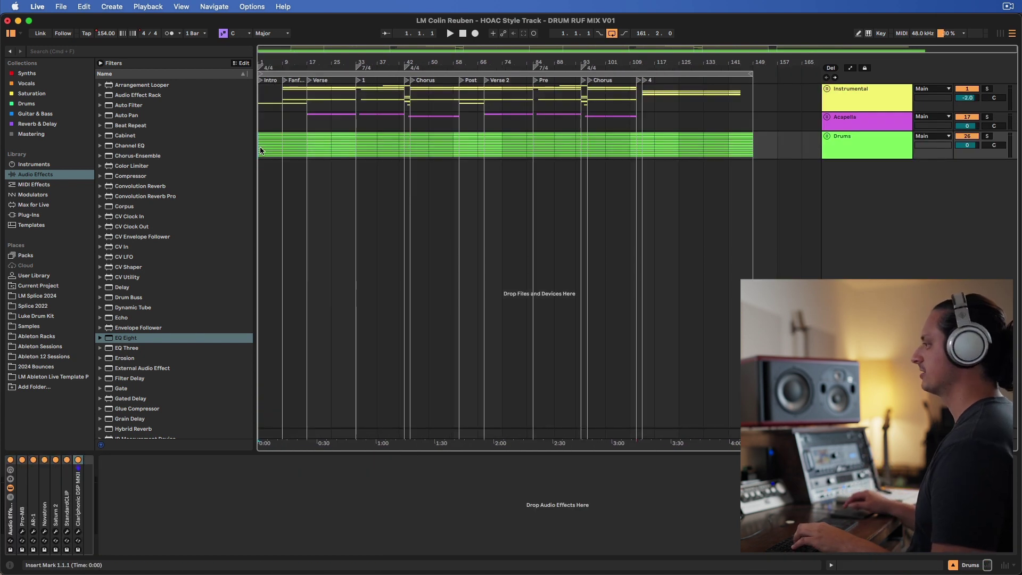
{"action": "key", "text": "space"}
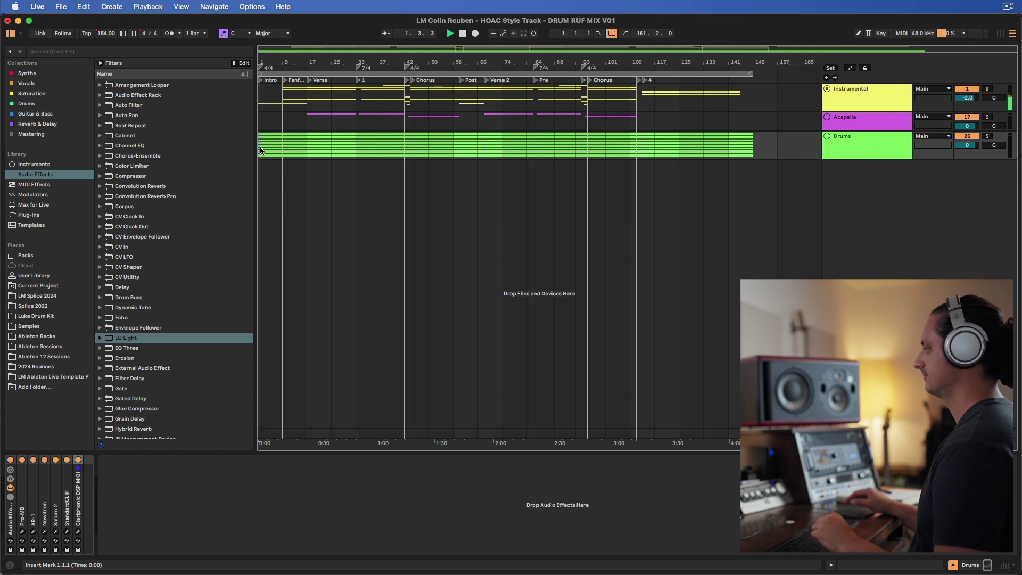